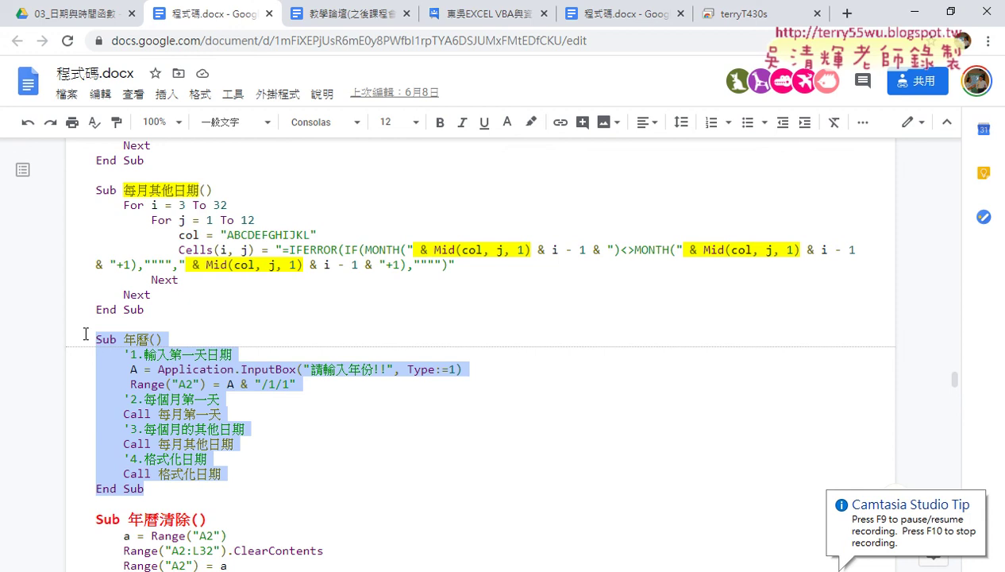
- Highlight the 年曆 procedure's helper calls, InputBox, the "/1/1" suffix and Range("A2")
{"action": "left_click", "coordinate": [147, 339]}
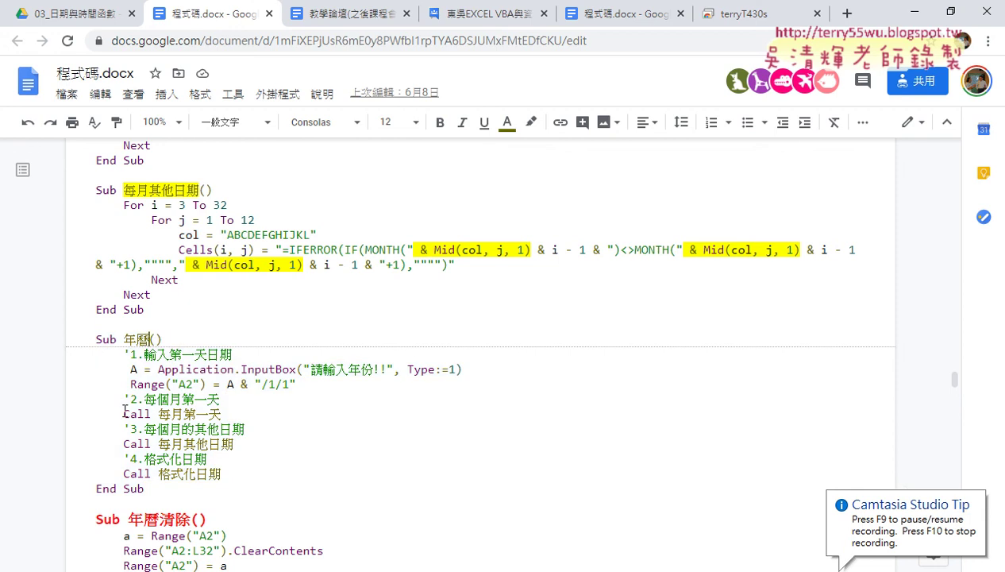
{"action": "left_click_drag", "start_coordinate": [125, 414], "coordinate": [221, 414]}
{"action": "mouse_move", "coordinate": [123, 444]}
{"action": "left_mouse_down"}
{"action": "mouse_move", "coordinate": [222, 444]}
{"action": "mouse_move", "coordinate": [62, 401]}
{"action": "left_mouse_up"}
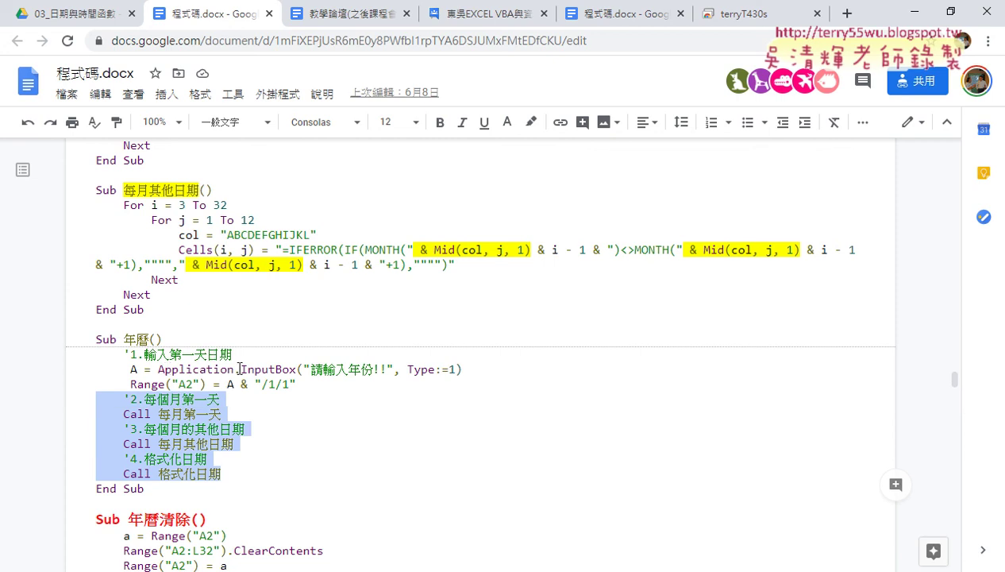
{"action": "left_click_drag", "start_coordinate": [241, 369], "coordinate": [297, 370]}
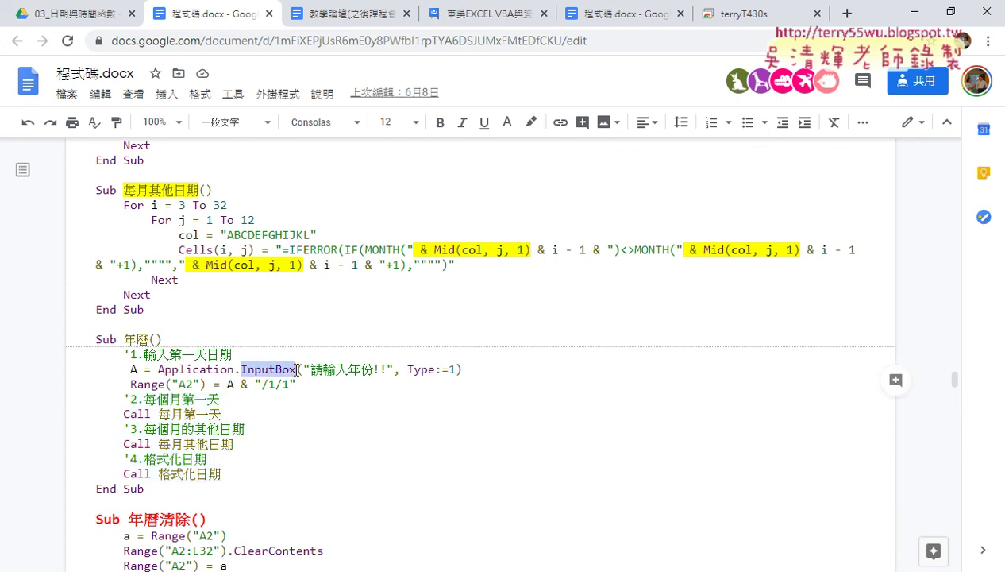
{"action": "left_click_drag", "start_coordinate": [296, 385], "coordinate": [255, 384]}
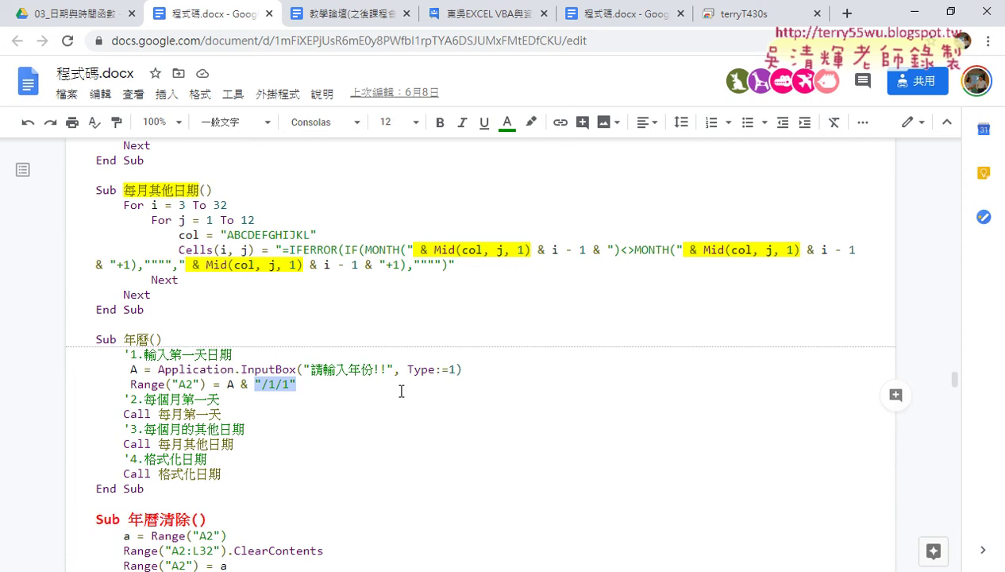
{"action": "left_click_drag", "start_coordinate": [206, 385], "coordinate": [131, 384]}
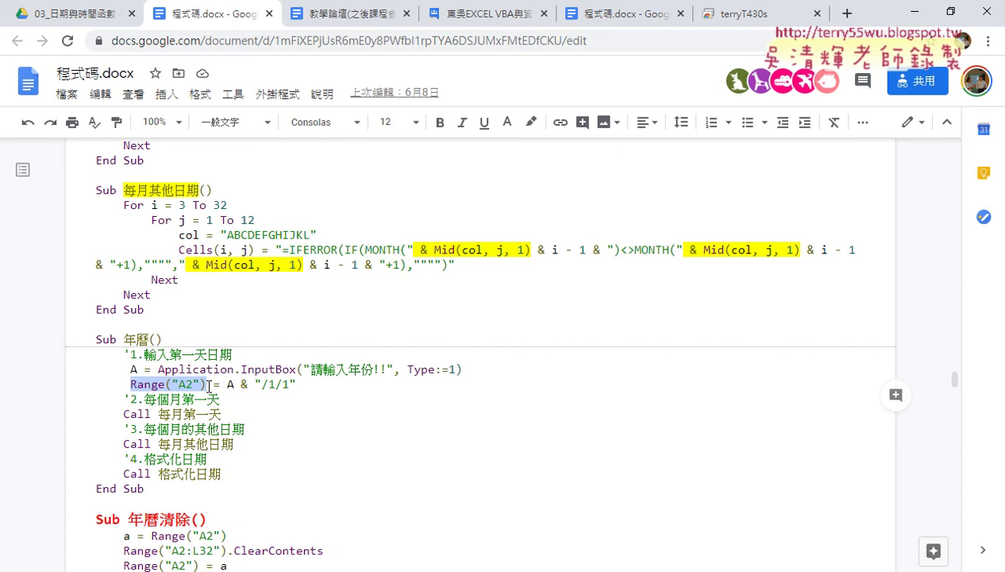
- Scroll the notes to the 補充插入空白列與設定列高 section about bottom-up row insertion
{"action": "scroll", "coordinate": [298, 365], "scroll_direction": "down", "scroll_amount": 3}
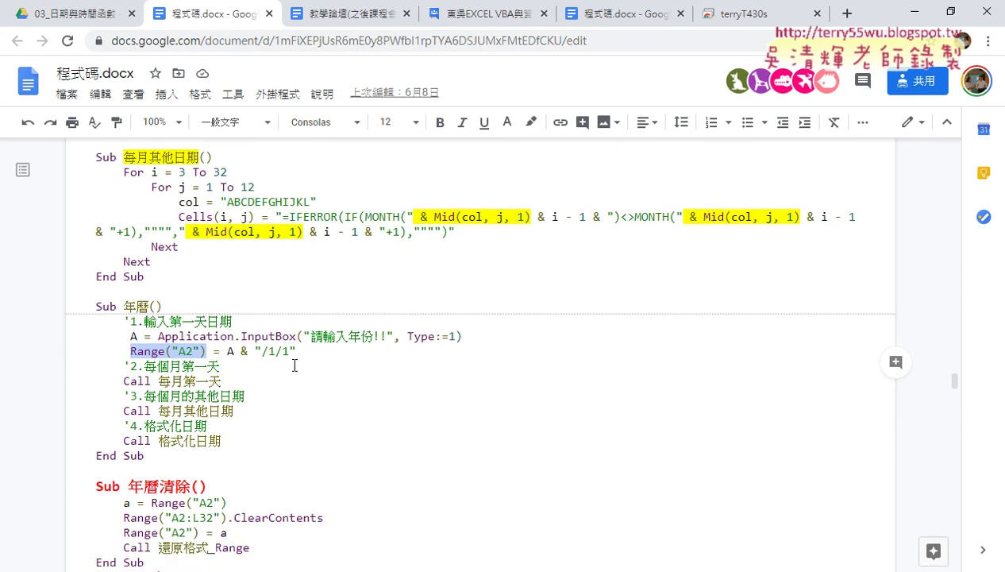
{"action": "scroll", "coordinate": [298, 364], "scroll_direction": "down", "scroll_amount": 2}
{"action": "scroll", "coordinate": [298, 365], "scroll_direction": "down", "scroll_amount": 2}
{"action": "scroll", "coordinate": [298, 364], "scroll_direction": "down", "scroll_amount": 2}
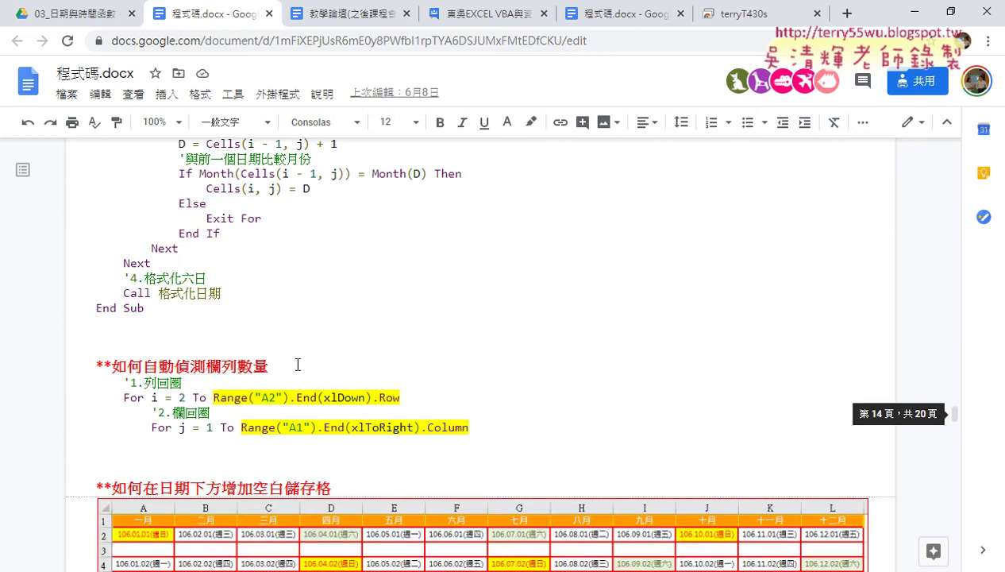
{"action": "scroll", "coordinate": [297, 365], "scroll_direction": "down", "scroll_amount": 2}
{"action": "scroll", "coordinate": [296, 363], "scroll_direction": "down", "scroll_amount": 3}
{"action": "scroll", "coordinate": [297, 364], "scroll_direction": "down", "scroll_amount": 3}
{"action": "scroll", "coordinate": [298, 364], "scroll_direction": "down", "scroll_amount": 1}
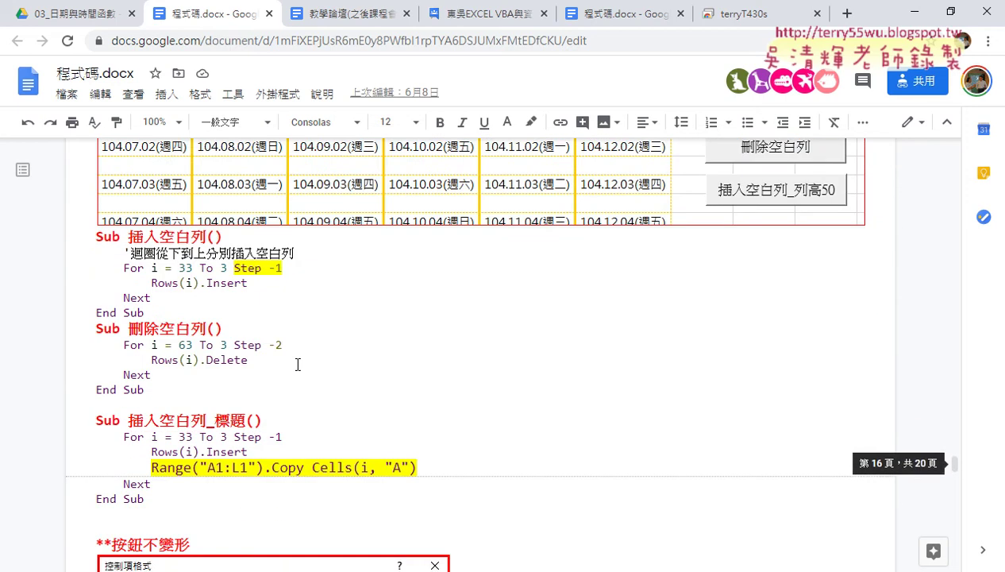
{"action": "scroll", "coordinate": [297, 364], "scroll_direction": "up", "scroll_amount": 1}
{"action": "scroll", "coordinate": [298, 364], "scroll_direction": "up", "scroll_amount": 1}
{"action": "scroll", "coordinate": [295, 361], "scroll_direction": "up", "scroll_amount": 1}
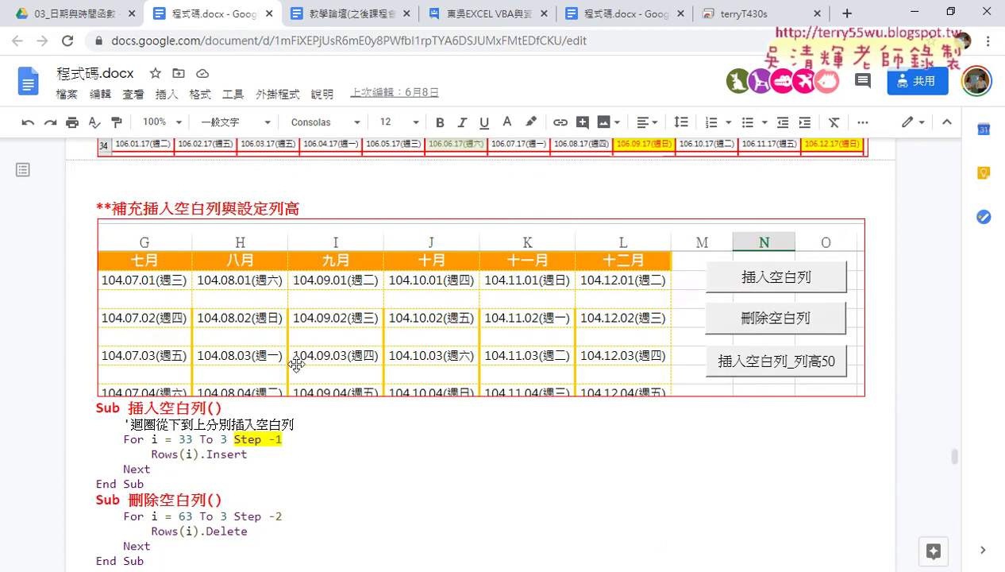
{"action": "mouse_move", "coordinate": [955, 458]}
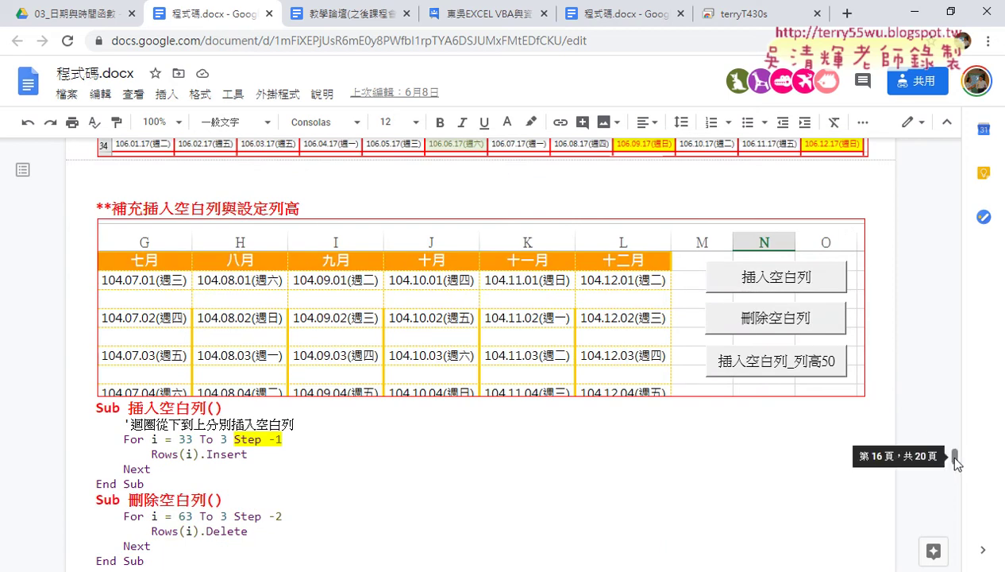
{"action": "left_click", "coordinate": [411, 426]}
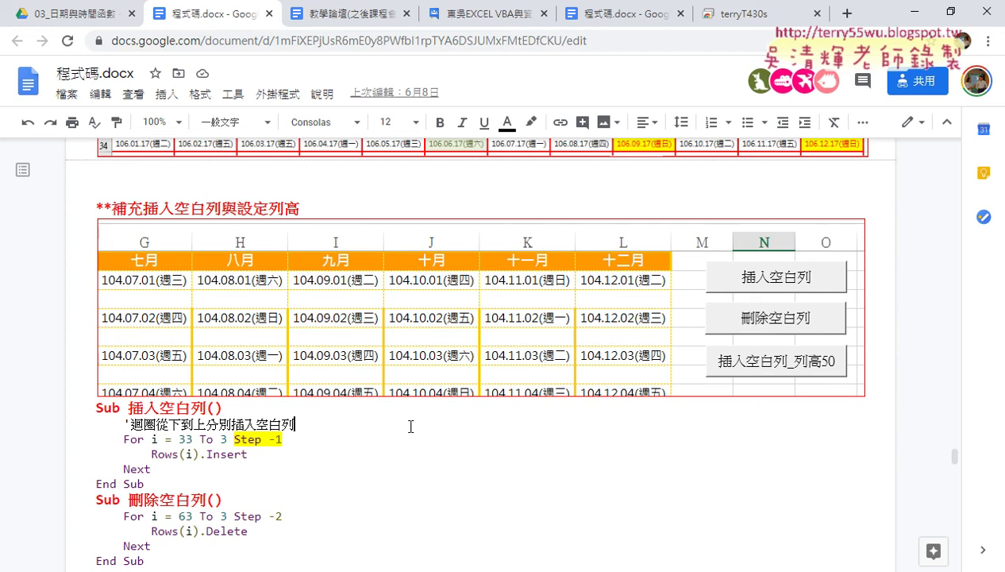
- Highlight the Rows(i).Insert and Rows(i).Delete statements and the 33-to-3 loop
{"action": "scroll", "coordinate": [411, 427], "scroll_direction": "down", "scroll_amount": 2}
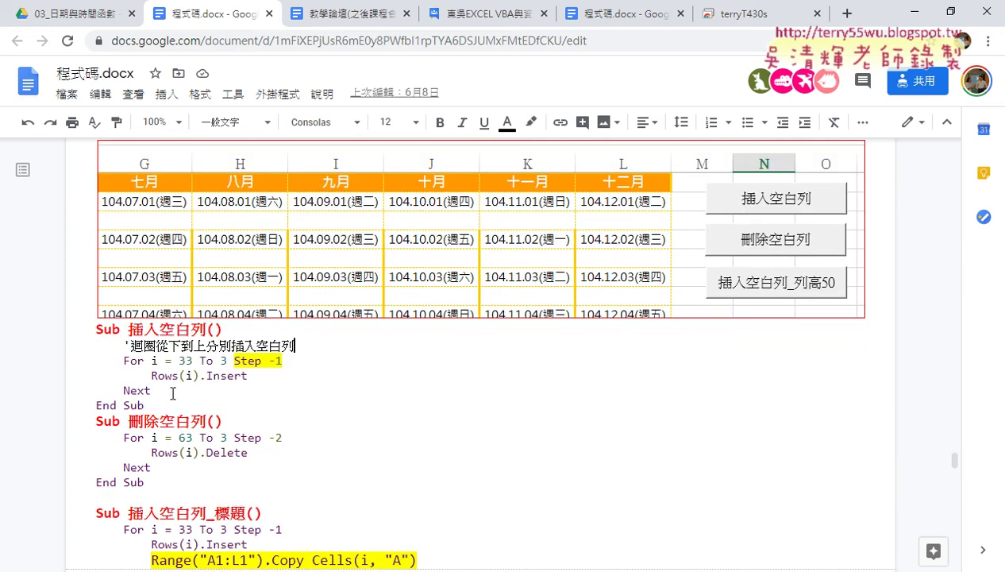
{"action": "left_click_drag", "start_coordinate": [149, 375], "coordinate": [317, 378]}
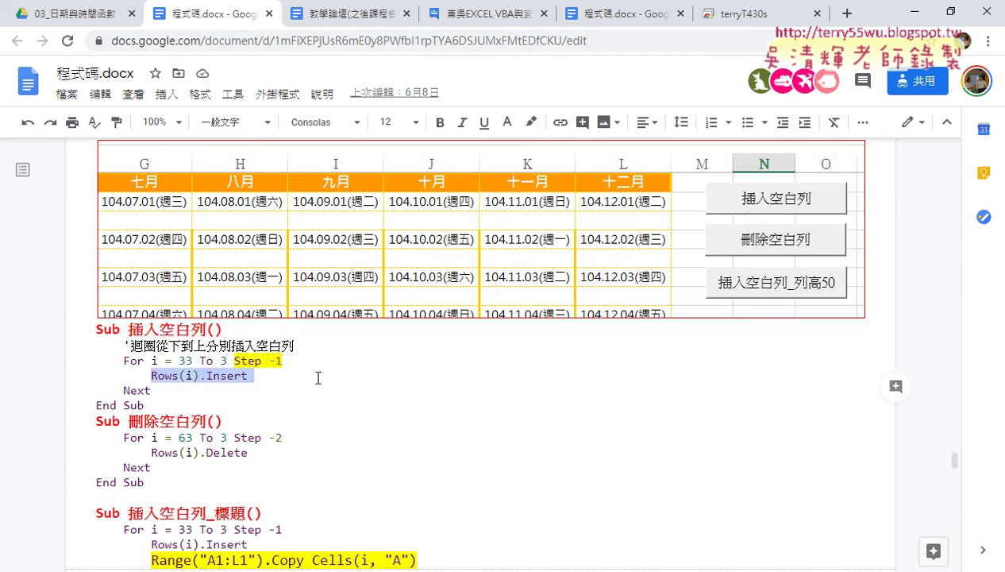
{"action": "left_click_drag", "start_coordinate": [146, 453], "coordinate": [261, 454]}
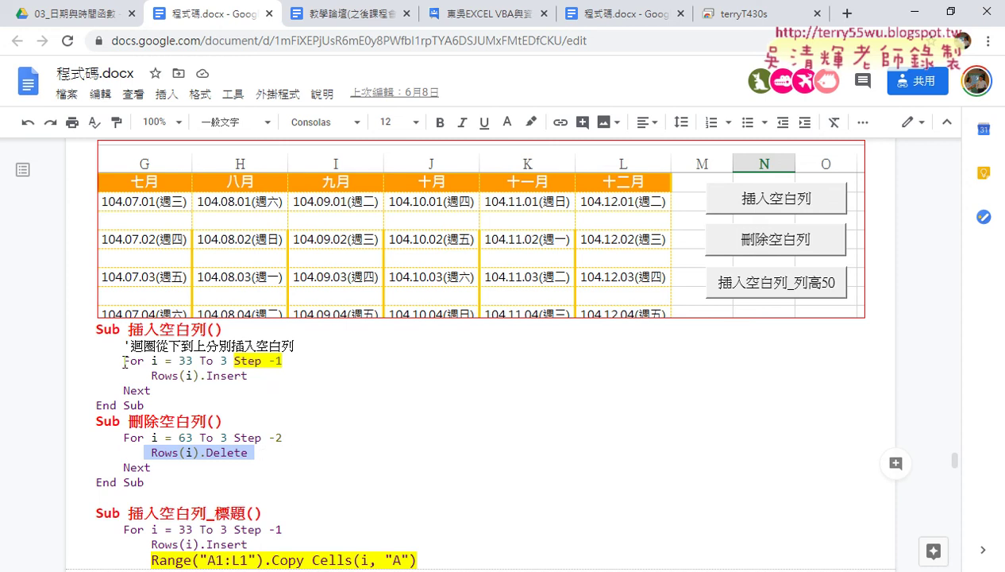
{"action": "left_click_drag", "start_coordinate": [125, 361], "coordinate": [288, 362]}
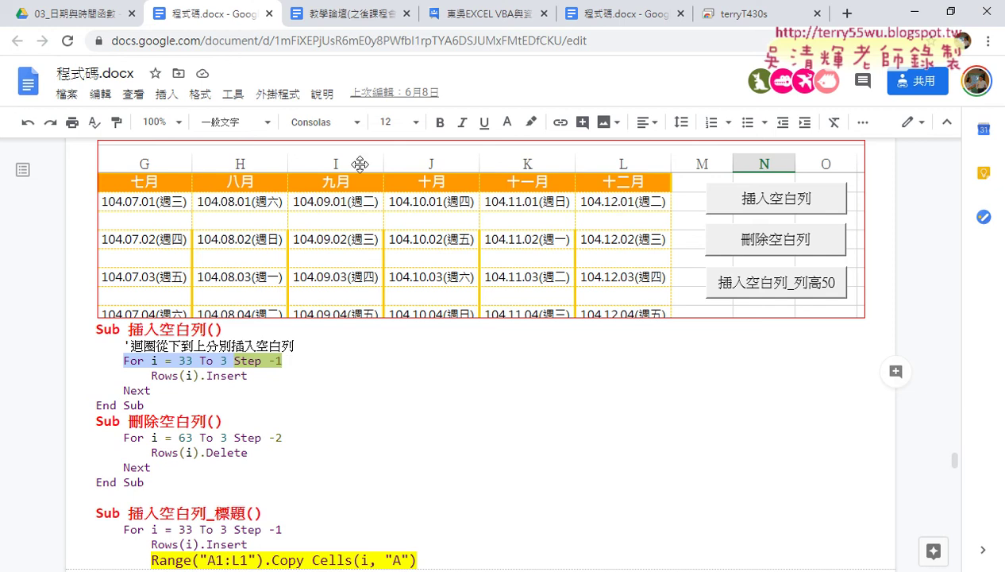
- Switch to Excel and insert a blank row at row 3 of the calendar
{"action": "left_click", "coordinate": [915, 15]}
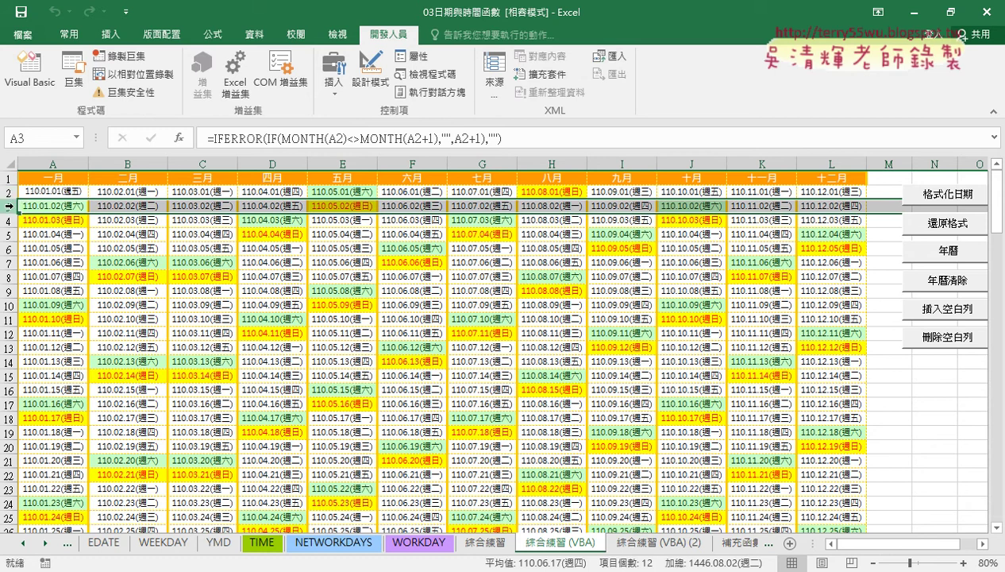
{"action": "right_click", "coordinate": [48, 204]}
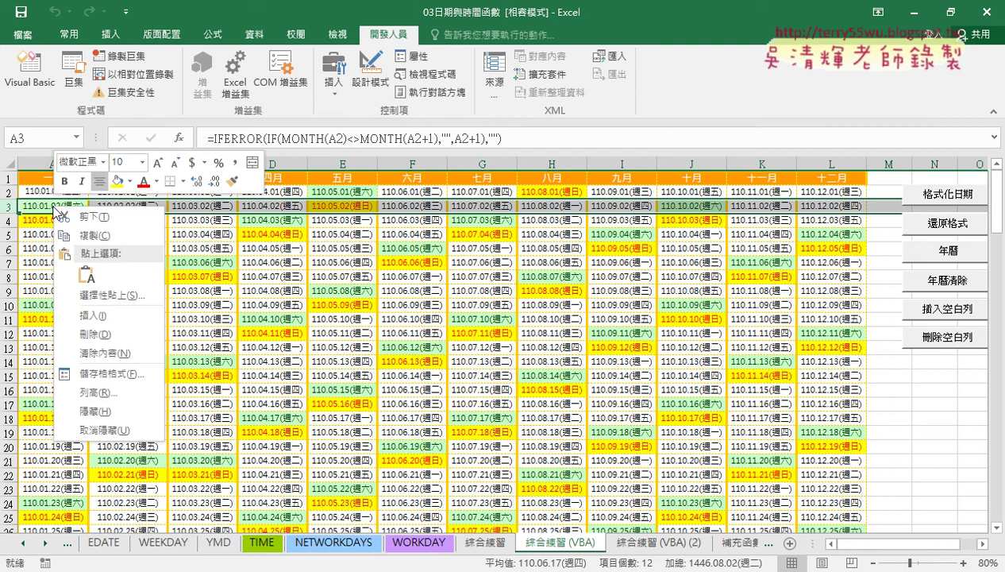
{"action": "left_click", "coordinate": [10, 205]}
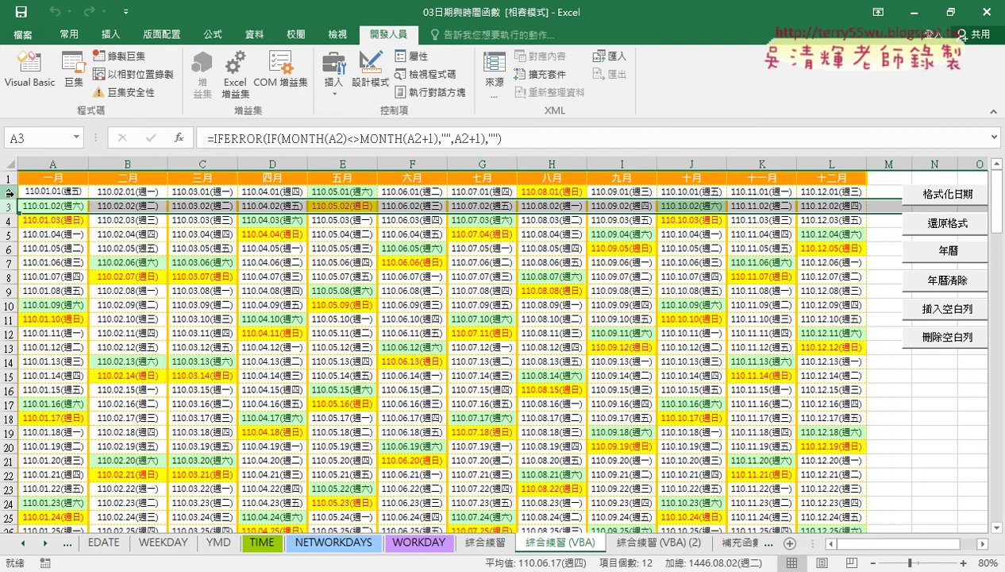
{"action": "right_click", "coordinate": [47, 204]}
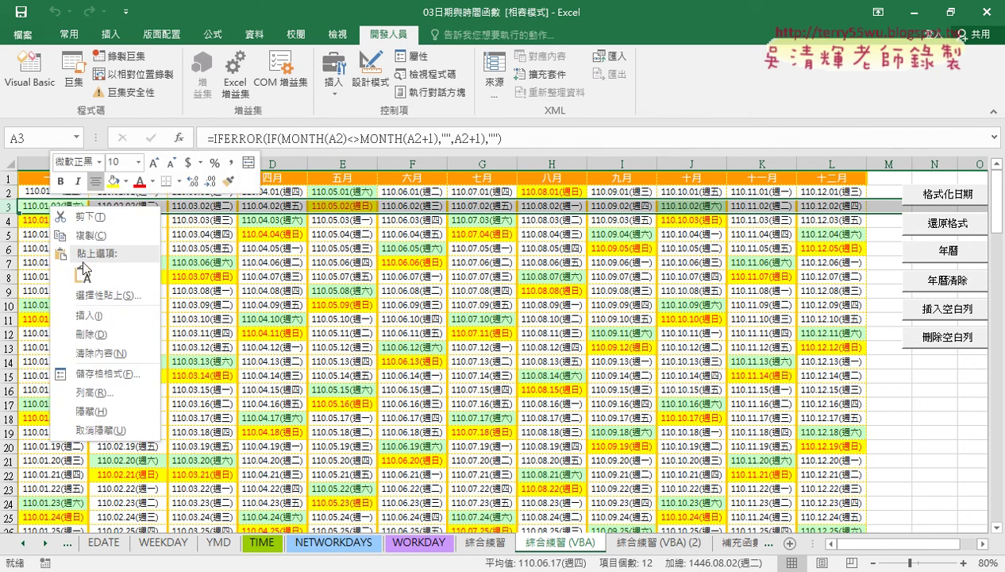
{"action": "left_click", "coordinate": [97, 318]}
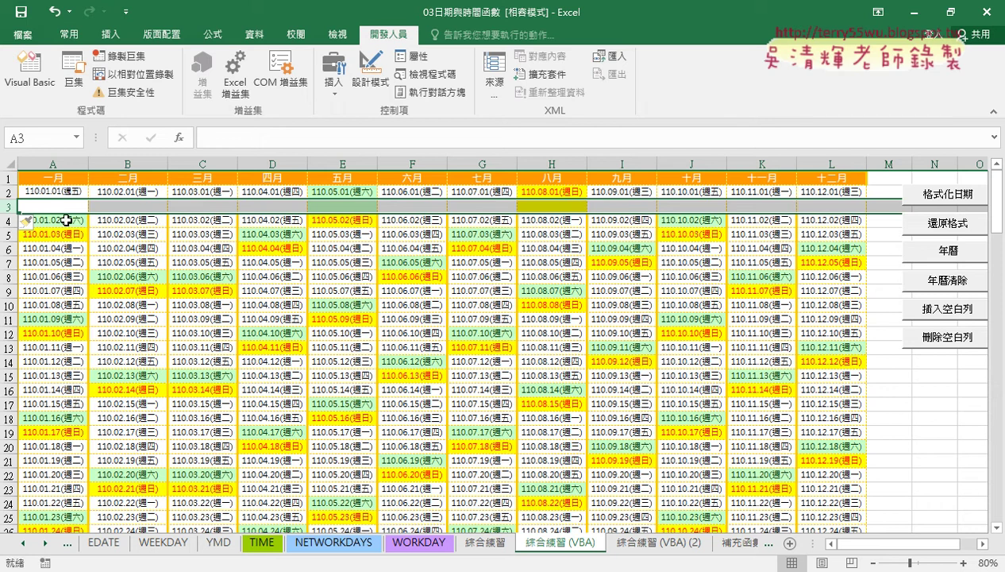
- Try inserting blank rows at rows 4 and 5, then undo all inserted rows
{"action": "left_click", "coordinate": [8, 220]}
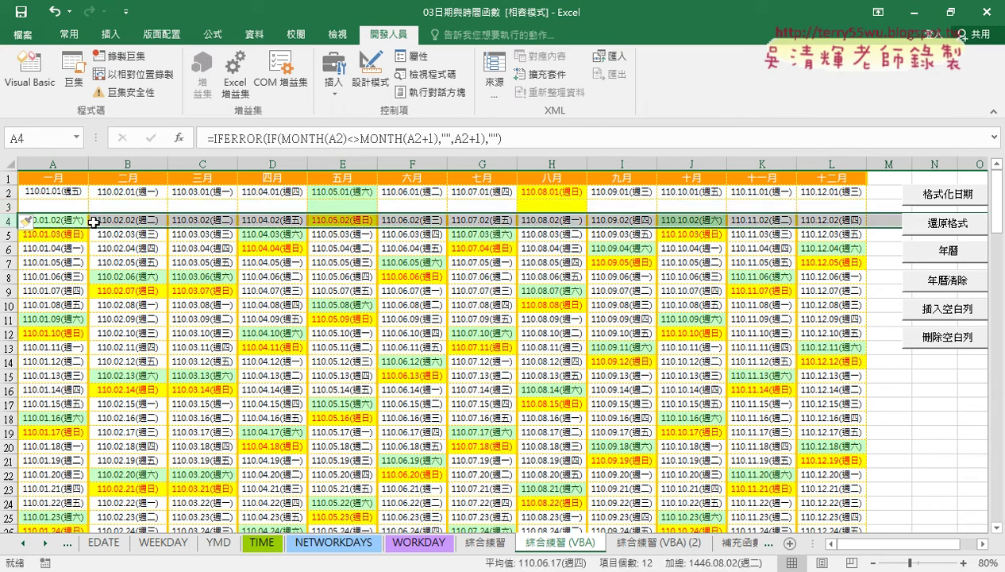
{"action": "right_click", "coordinate": [94, 223]}
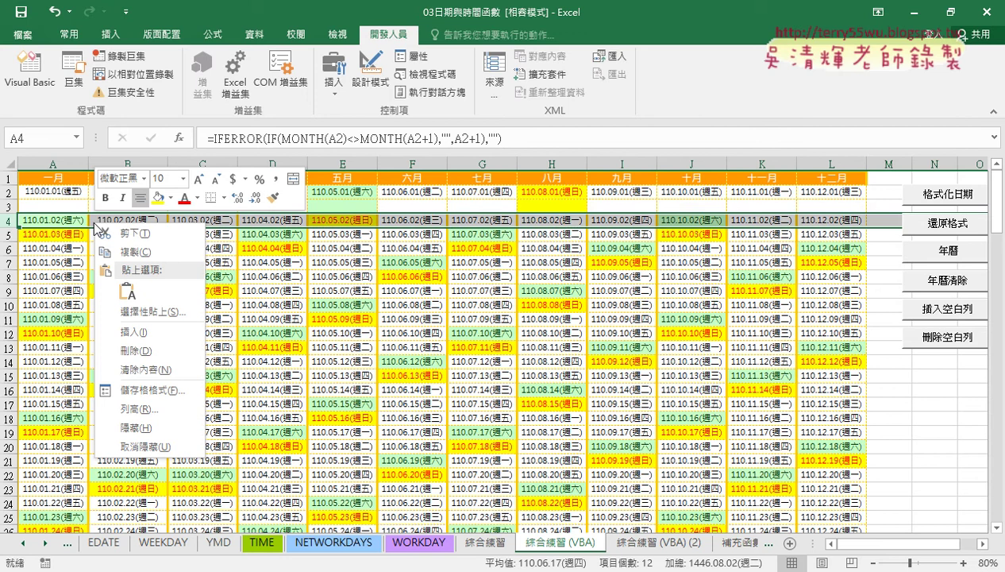
{"action": "left_click", "coordinate": [144, 335]}
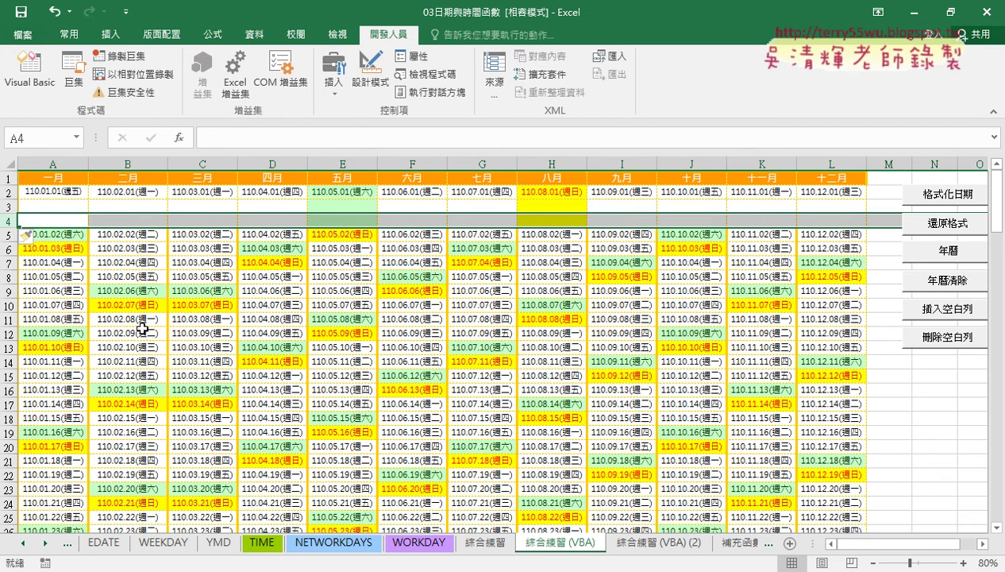
{"action": "key", "text": "ctrl+z"}
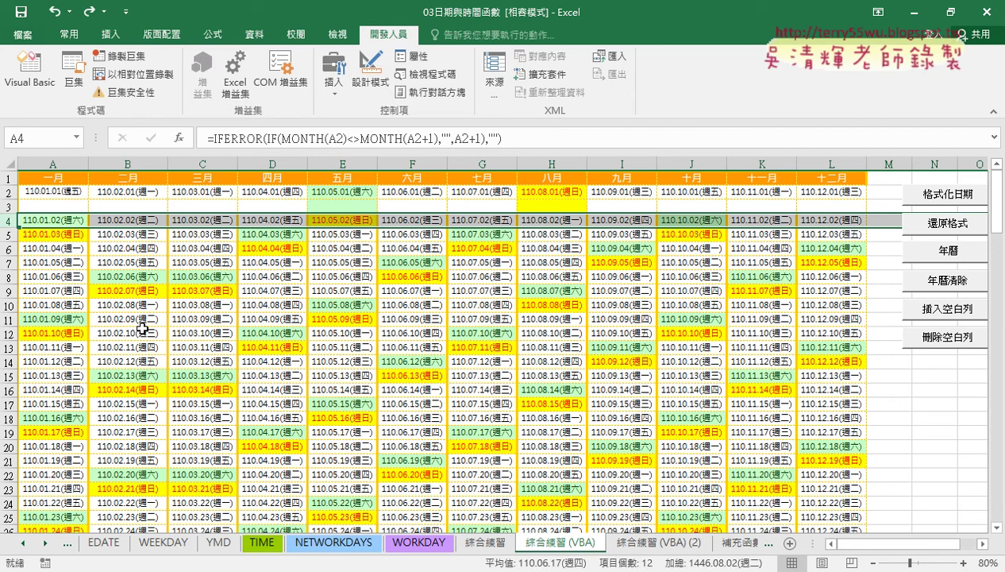
{"action": "left_click", "coordinate": [46, 235]}
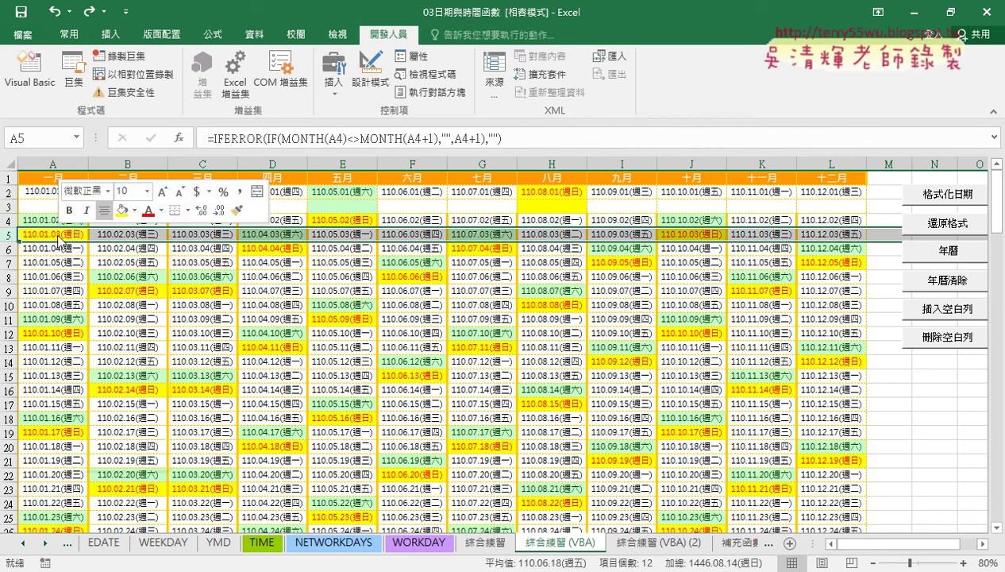
{"action": "left_click", "coordinate": [104, 344]}
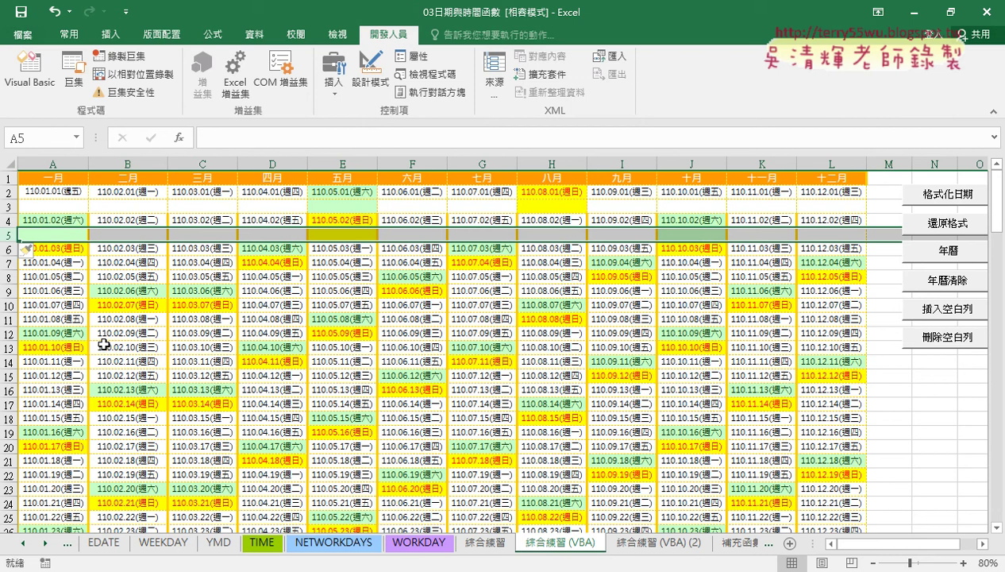
{"action": "key", "text": "ctrl+z"}
{"action": "key", "text": "ctrl+z"}
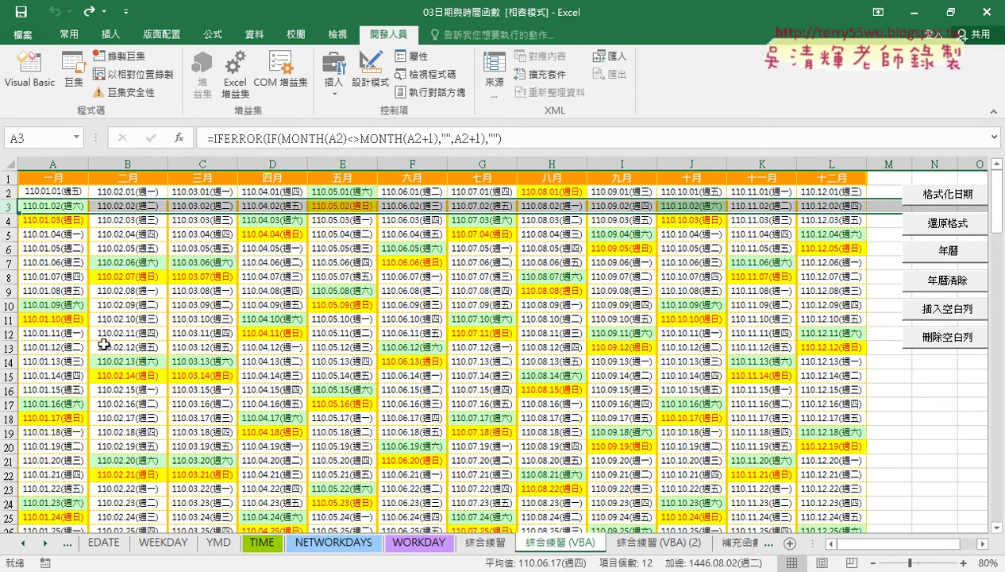
{"action": "scroll", "coordinate": [141, 379], "scroll_direction": "down", "scroll_amount": 2}
{"action": "scroll", "coordinate": [141, 379], "scroll_direction": "down", "scroll_amount": 3}
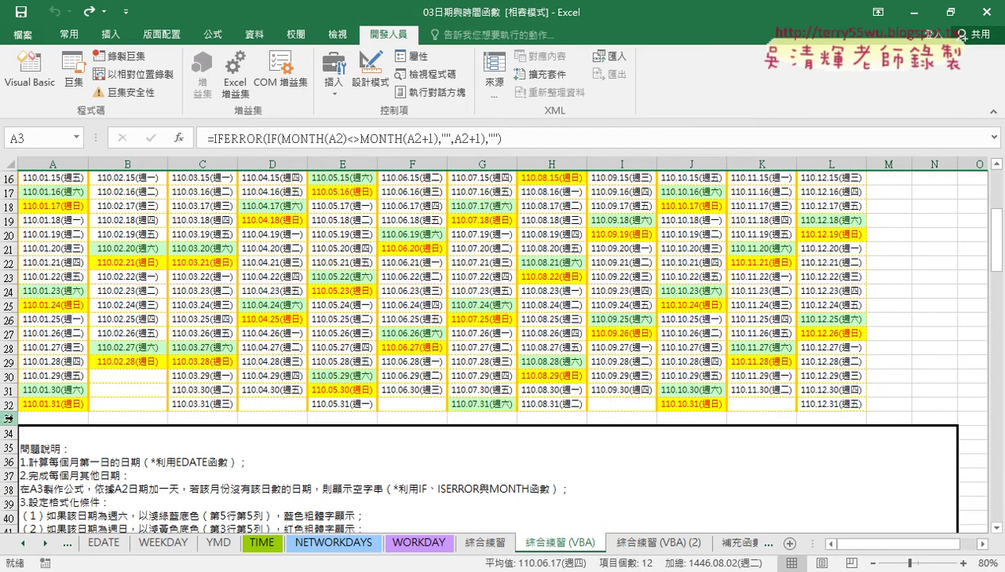
{"action": "left_click", "coordinate": [10, 404]}
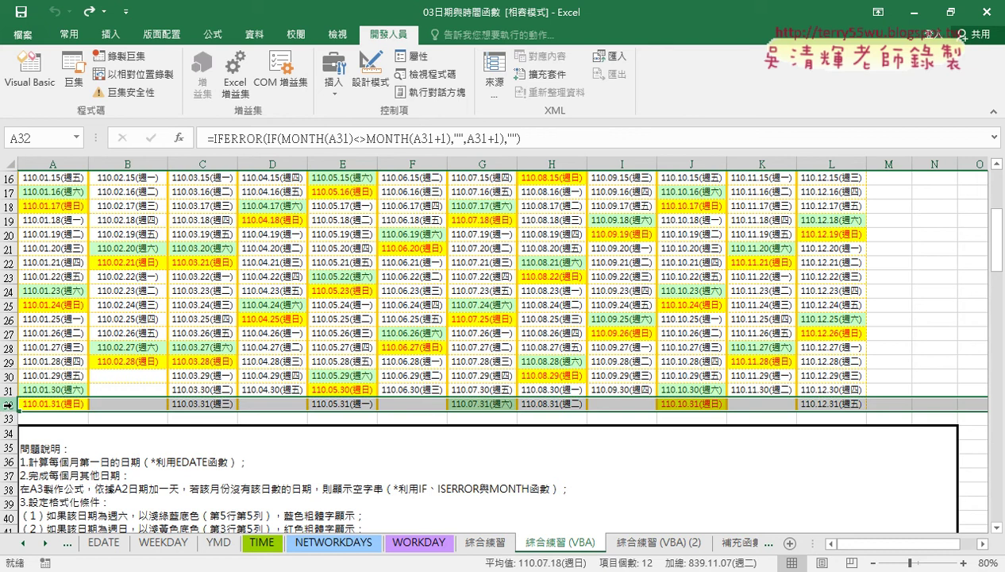
{"action": "left_click", "coordinate": [11, 416]}
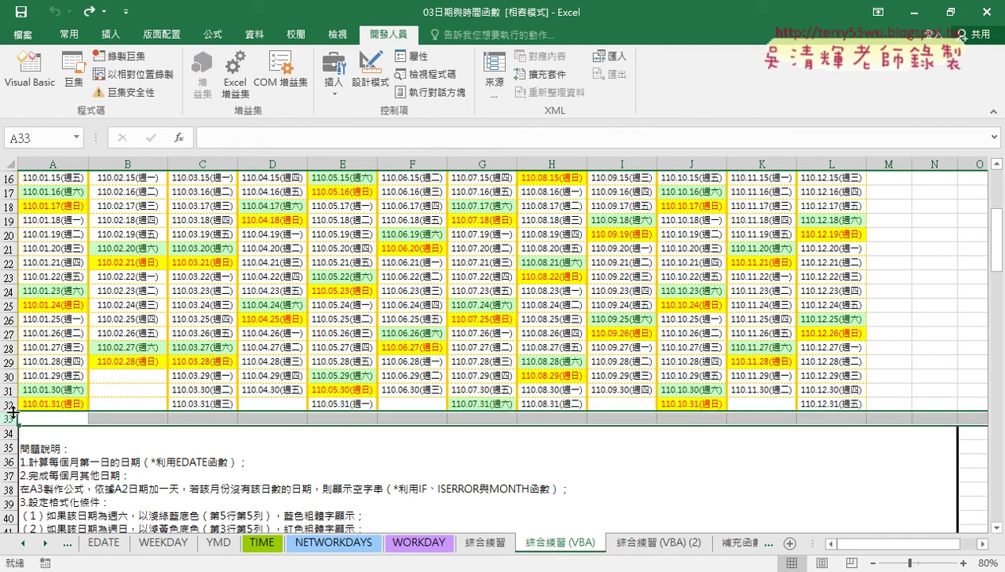
{"action": "left_click", "coordinate": [9, 404]}
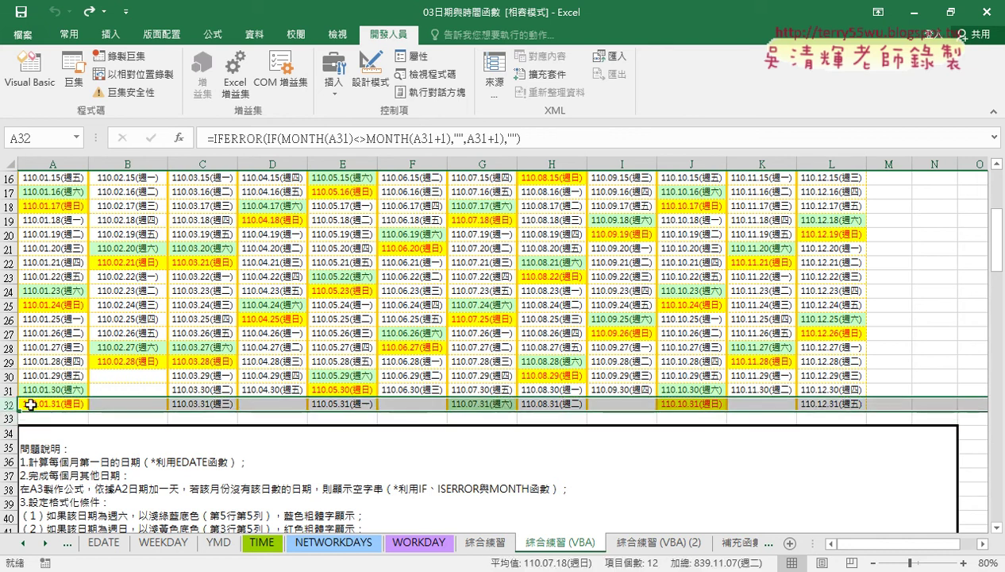
{"action": "right_click", "coordinate": [32, 405]}
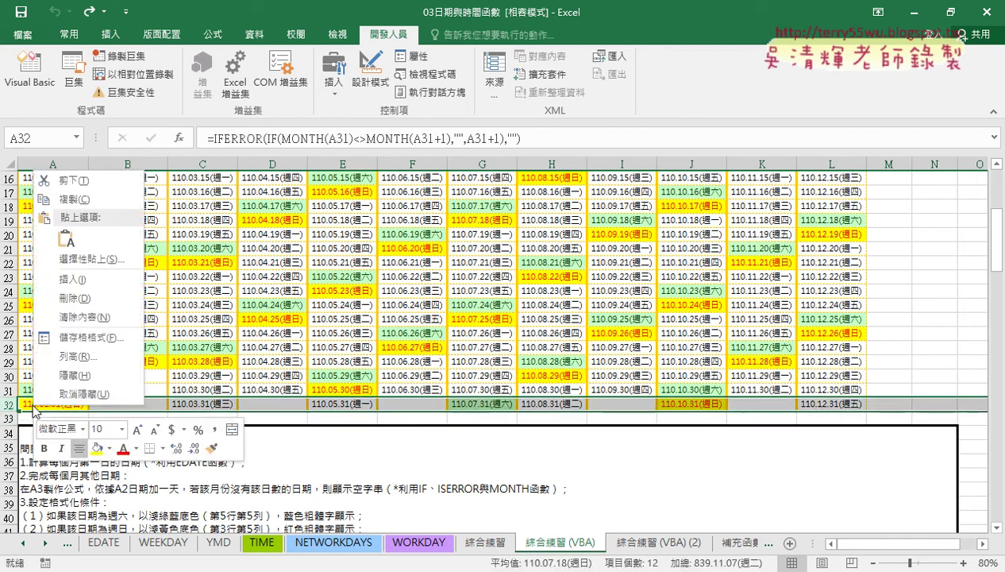
{"action": "left_click", "coordinate": [77, 280]}
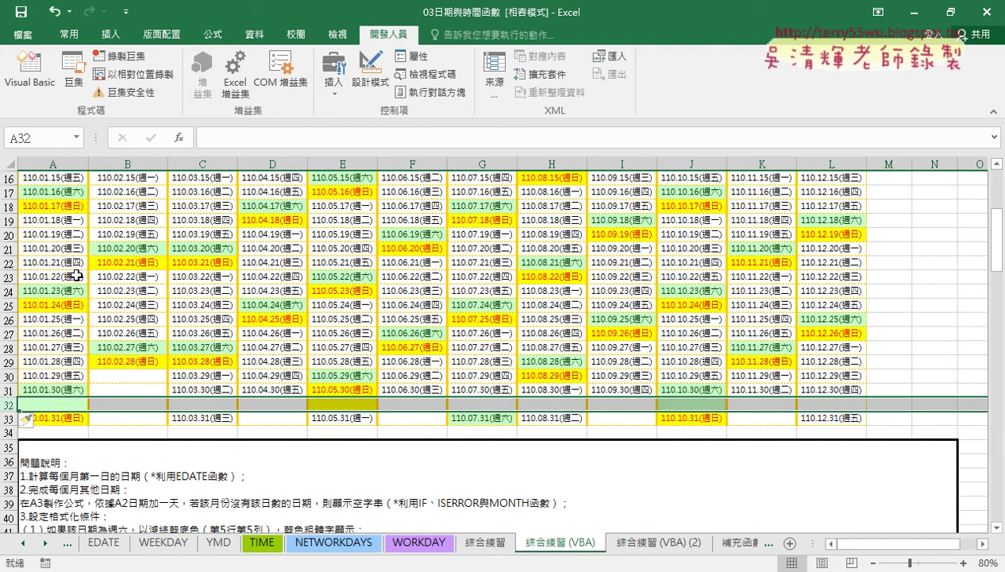
{"action": "left_click", "coordinate": [8, 389]}
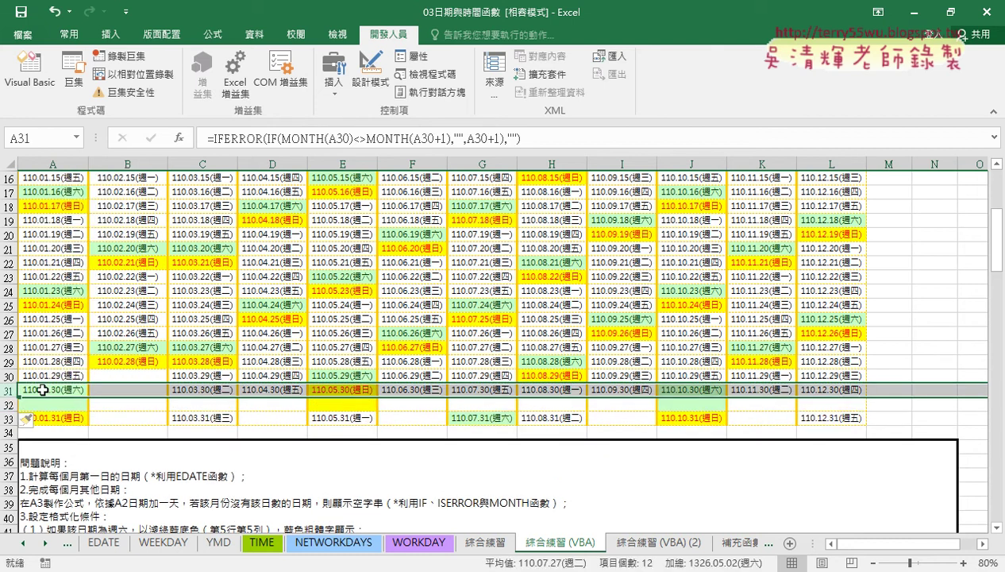
{"action": "right_click", "coordinate": [49, 390]}
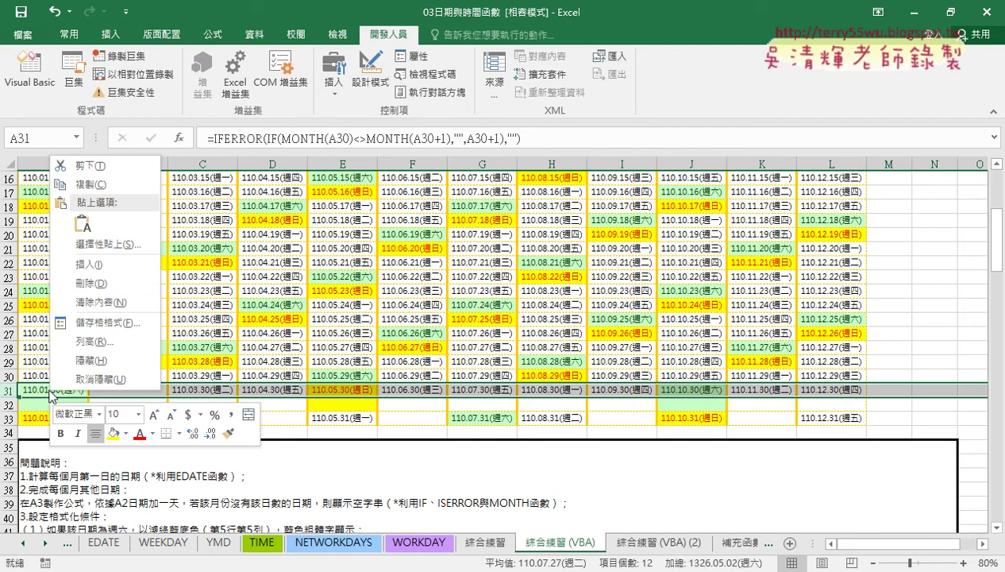
{"action": "left_click", "coordinate": [89, 264]}
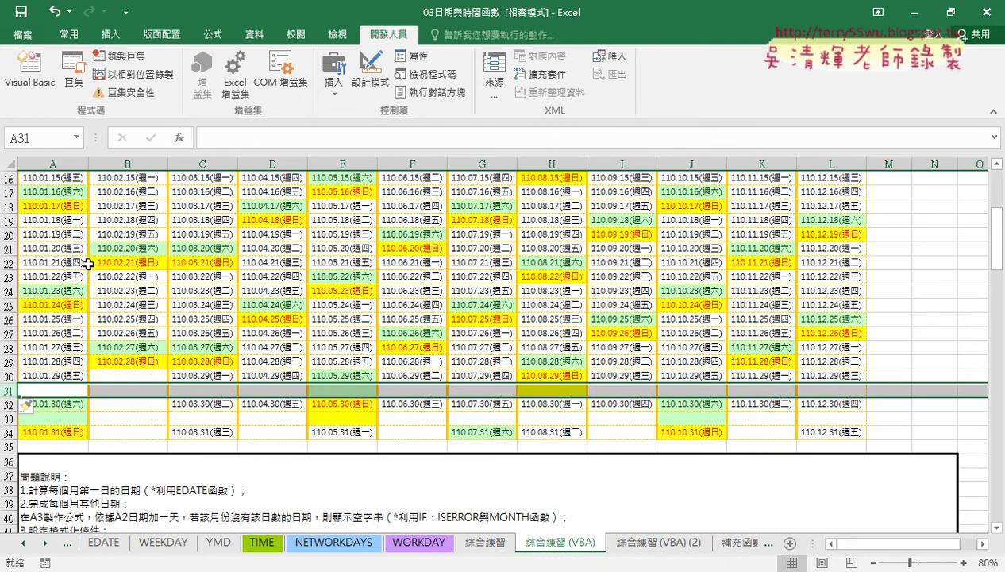
{"action": "left_click", "coordinate": [13, 374]}
{"action": "right_click", "coordinate": [28, 377]}
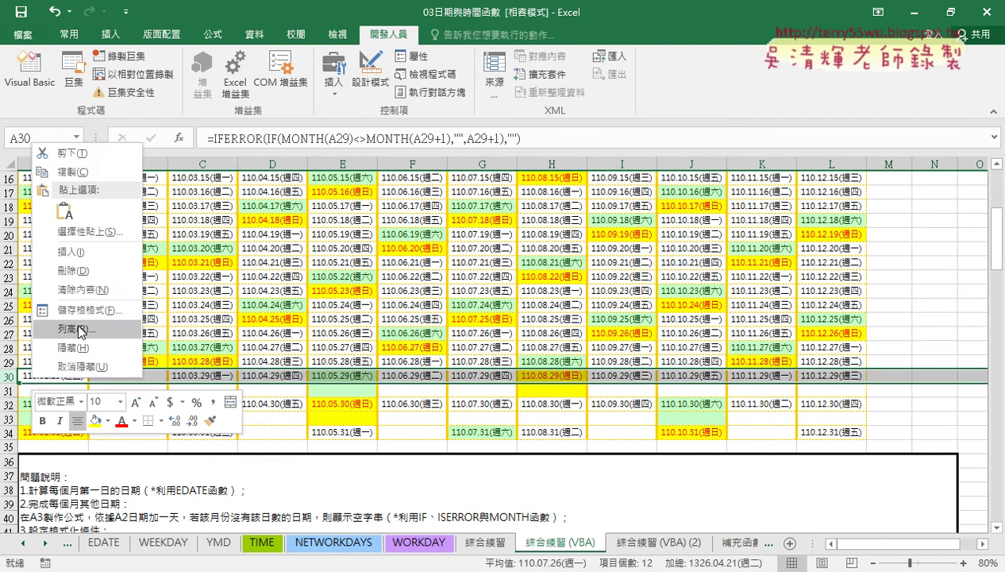
{"action": "left_click", "coordinate": [89, 264]}
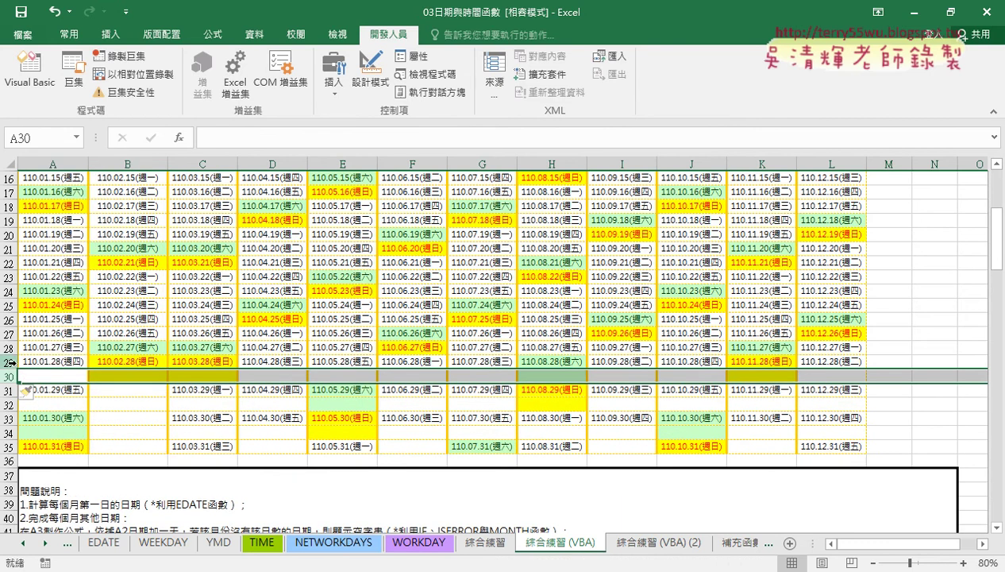
{"action": "left_click", "coordinate": [12, 360]}
{"action": "right_click", "coordinate": [38, 362]}
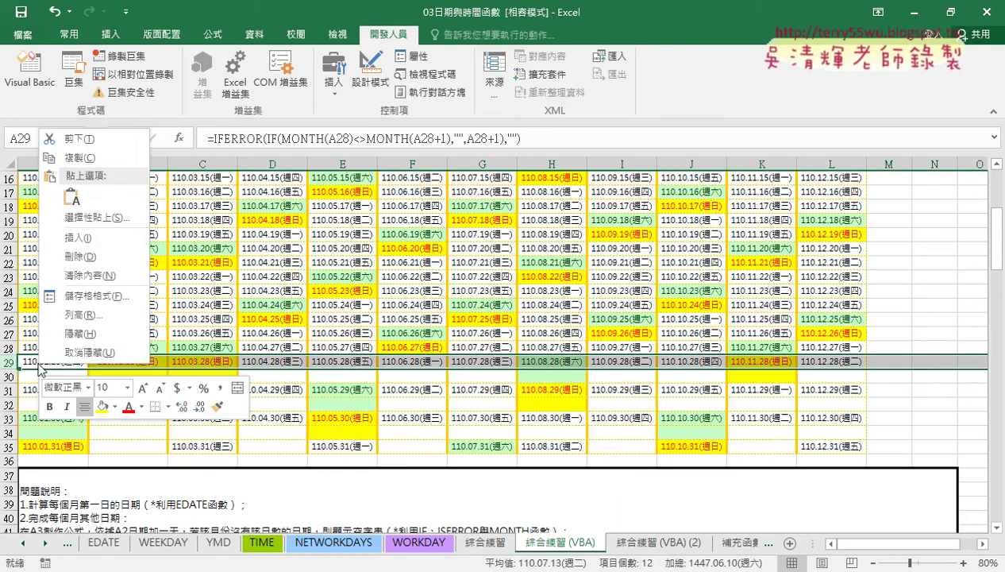
{"action": "left_click", "coordinate": [93, 238]}
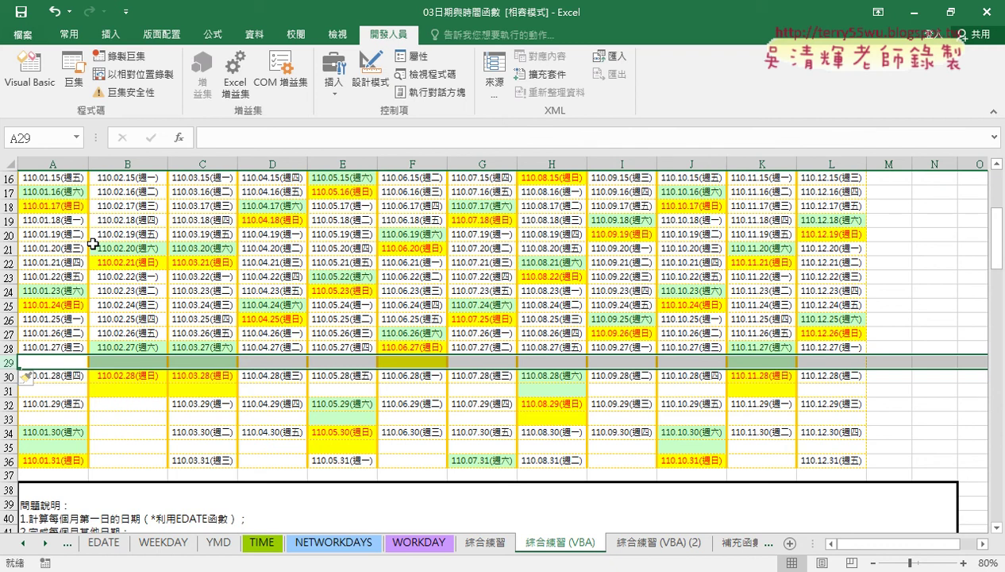
{"action": "key", "text": "ctrl+z"}
{"action": "key", "text": "ctrl+z"}
{"action": "key", "text": "ctrl+z"}
{"action": "key", "text": "ctrl+z"}
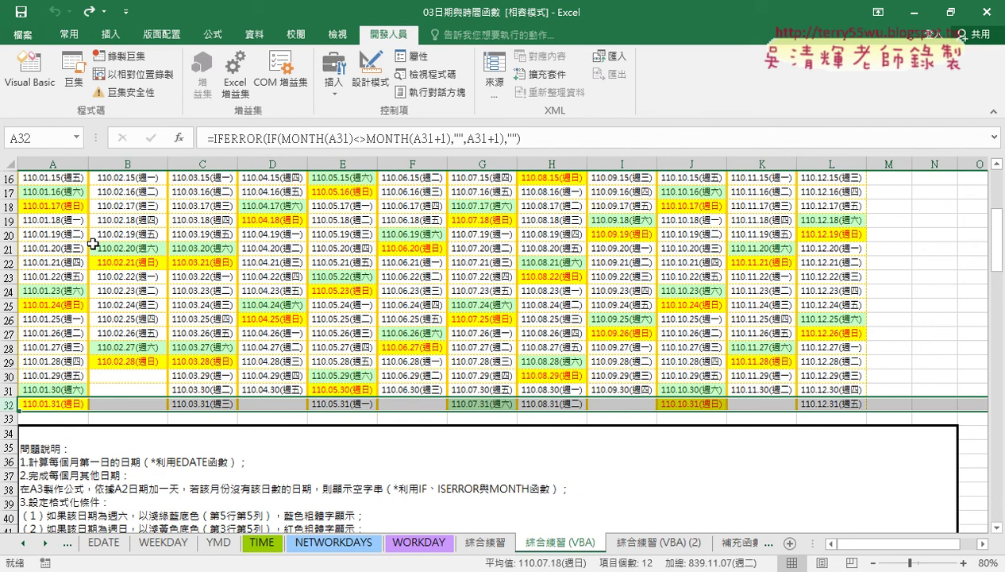
{"action": "left_click", "coordinate": [10, 418]}
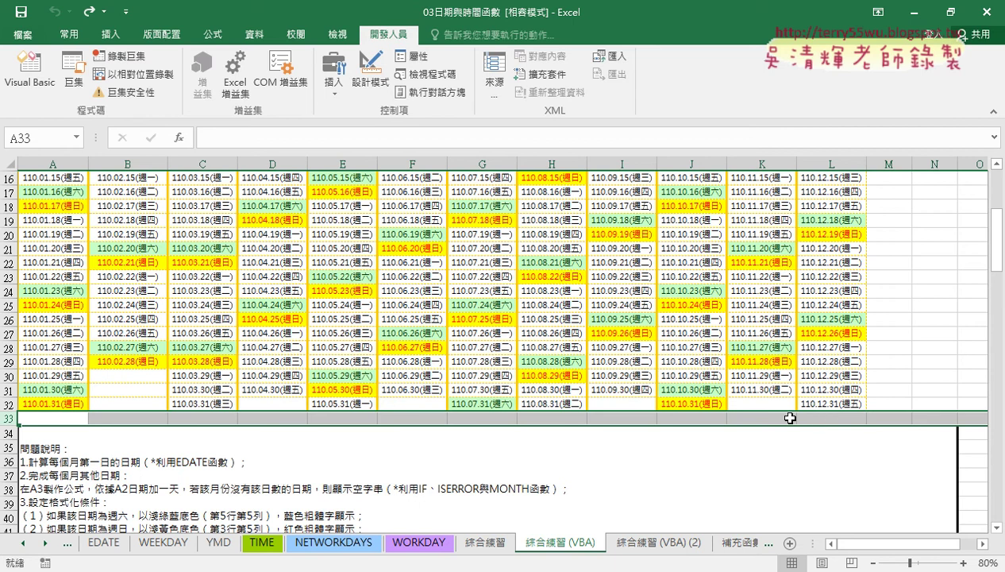
{"action": "right_click", "coordinate": [51, 417]}
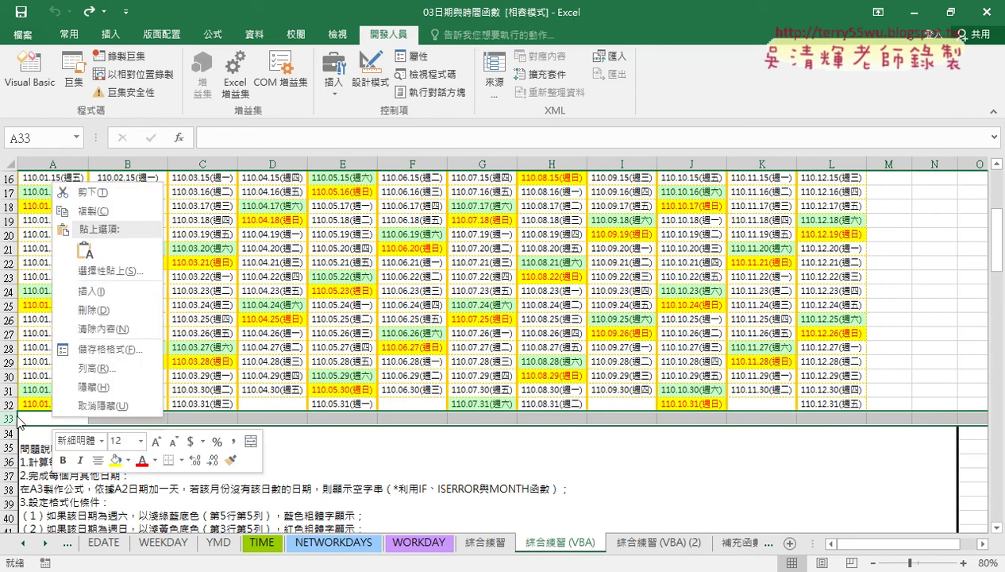
{"action": "left_click", "coordinate": [10, 417]}
{"action": "scroll", "coordinate": [58, 352], "scroll_direction": "up", "scroll_amount": 5}
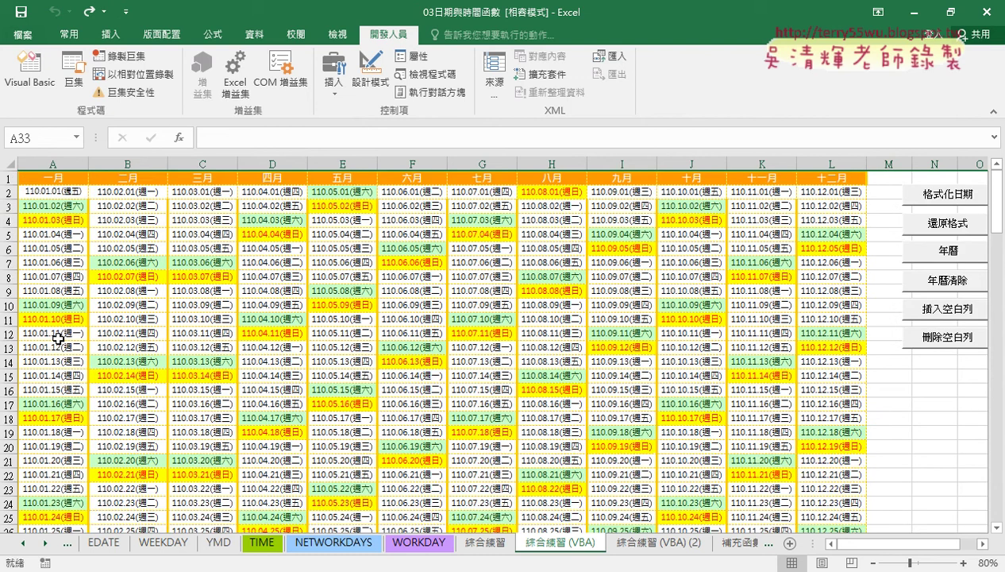
{"action": "left_click", "coordinate": [12, 205]}
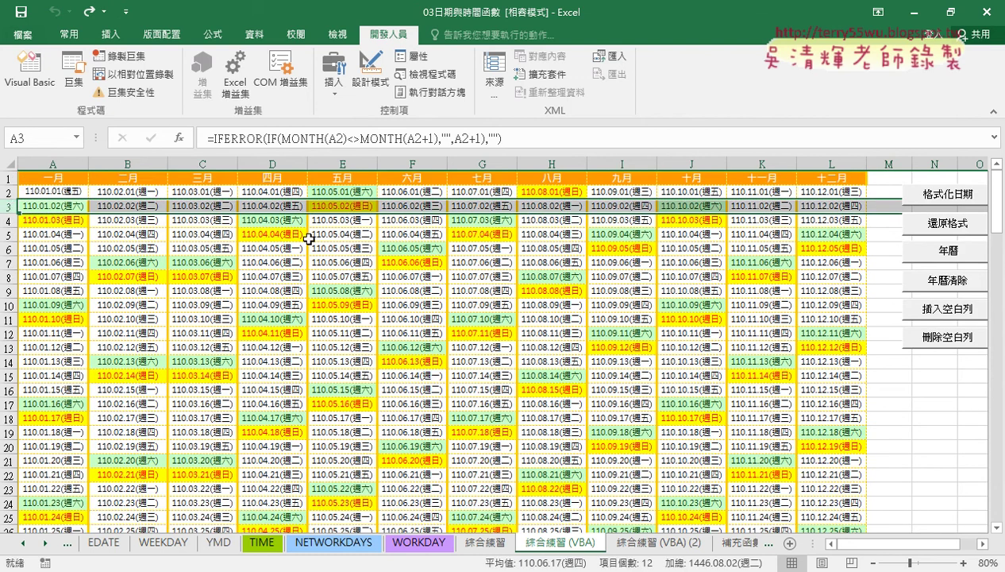
- Open the VBA editor and remove the old 插入空白列 and 刪除空白列 macros
{"action": "left_click", "coordinate": [40, 86]}
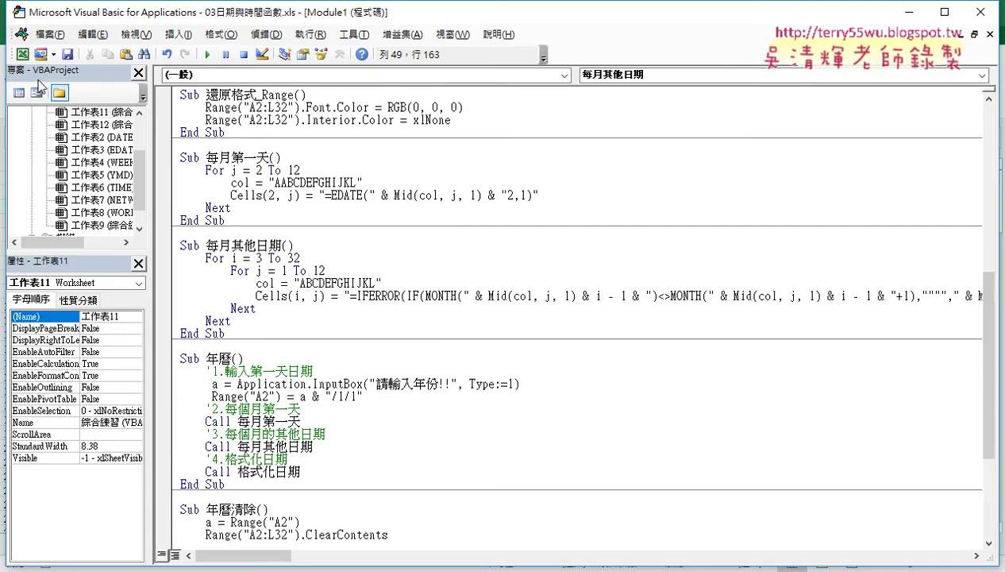
{"action": "scroll", "coordinate": [457, 375], "scroll_direction": "down", "scroll_amount": 3}
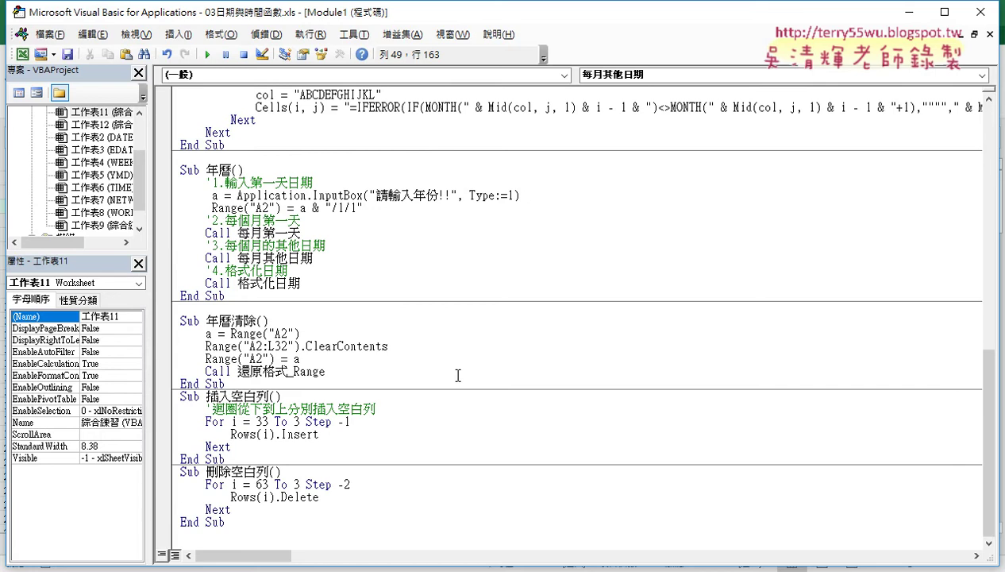
{"action": "left_click_drag", "start_coordinate": [180, 396], "coordinate": [293, 532]}
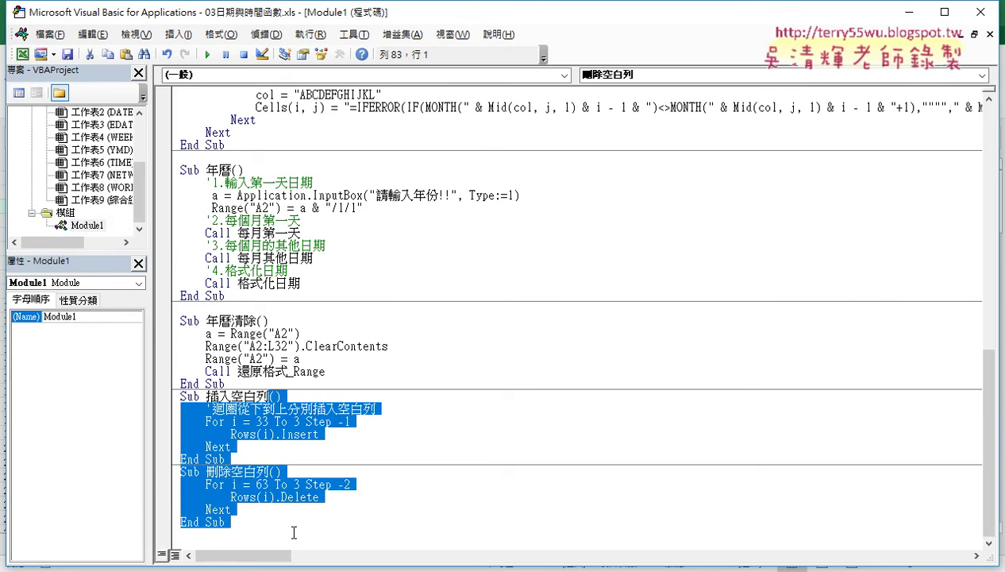
{"action": "key", "text": "ctrl+z"}
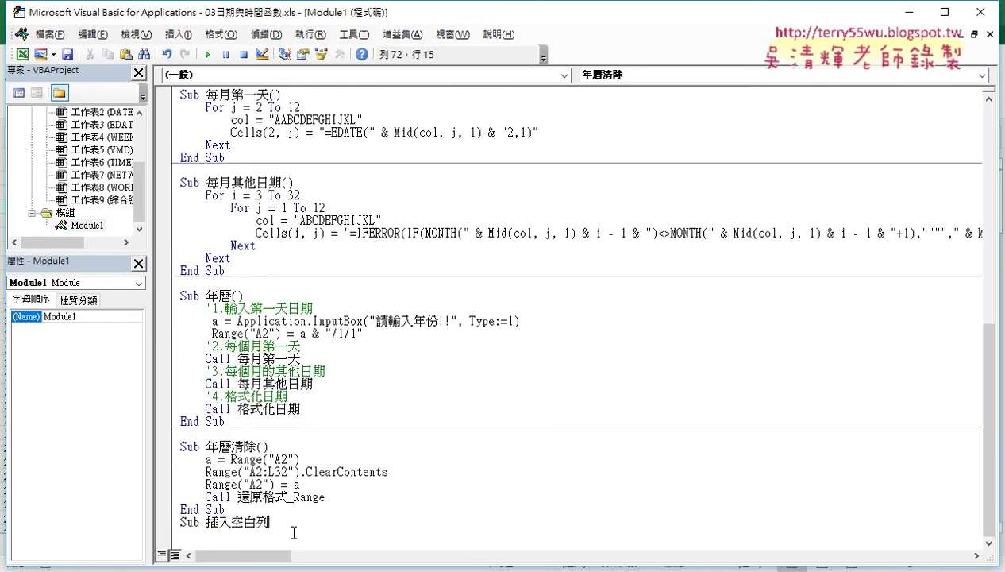
- Create a new empty Sub 插入空白列() procedure with an indented body line
{"action": "mouse_move", "coordinate": [199, 522]}
{"action": "left_mouse_down"}
{"action": "mouse_move", "coordinate": [171, 521]}
{"action": "mouse_move", "coordinate": [289, 523]}
{"action": "left_mouse_up"}
{"action": "key", "text": "Return"}
{"action": "scroll", "coordinate": [451, 425], "scroll_direction": "down", "scroll_amount": 1}
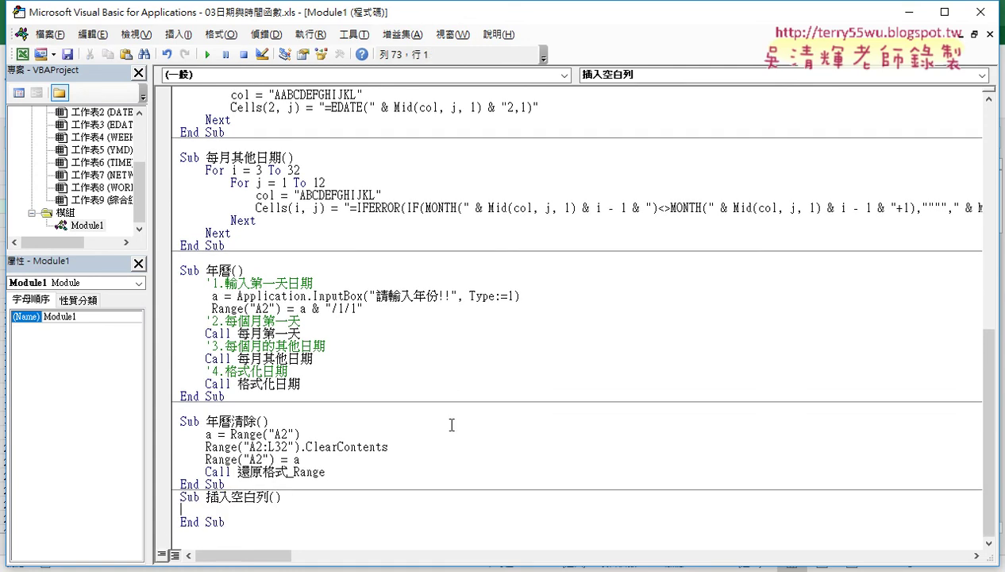
{"action": "left_click_drag", "start_coordinate": [226, 522], "coordinate": [275, 504]}
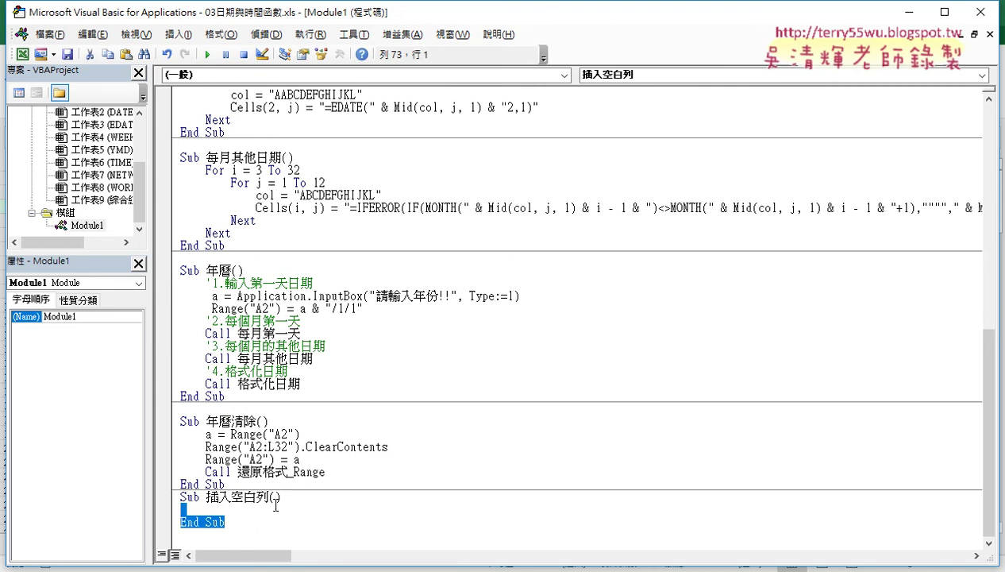
{"action": "left_click", "coordinate": [238, 508]}
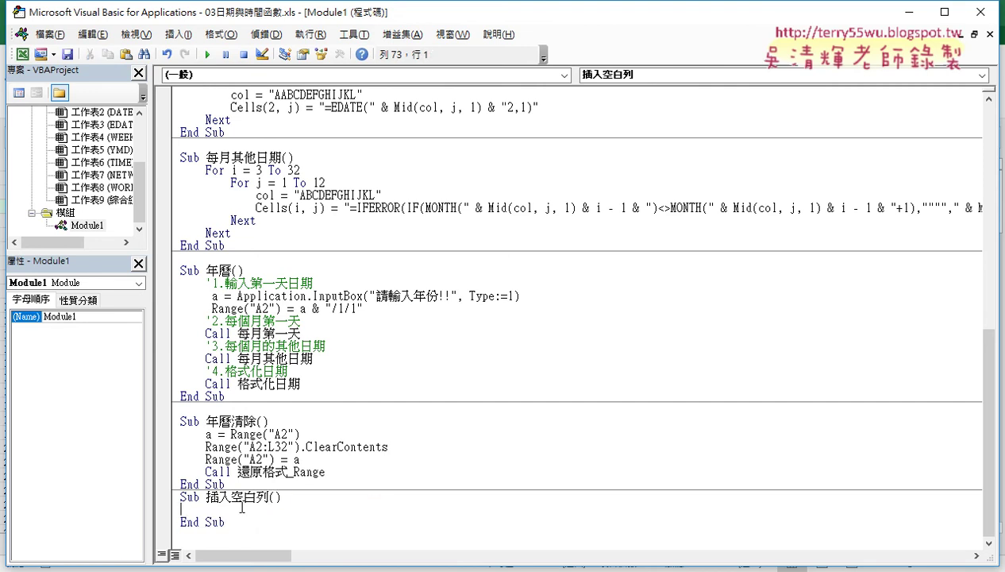
{"action": "key", "text": "Tab"}
- Reposition the editor window and begin the loop with 'for i=33 to 3'
{"action": "double_click", "coordinate": [81, 6]}
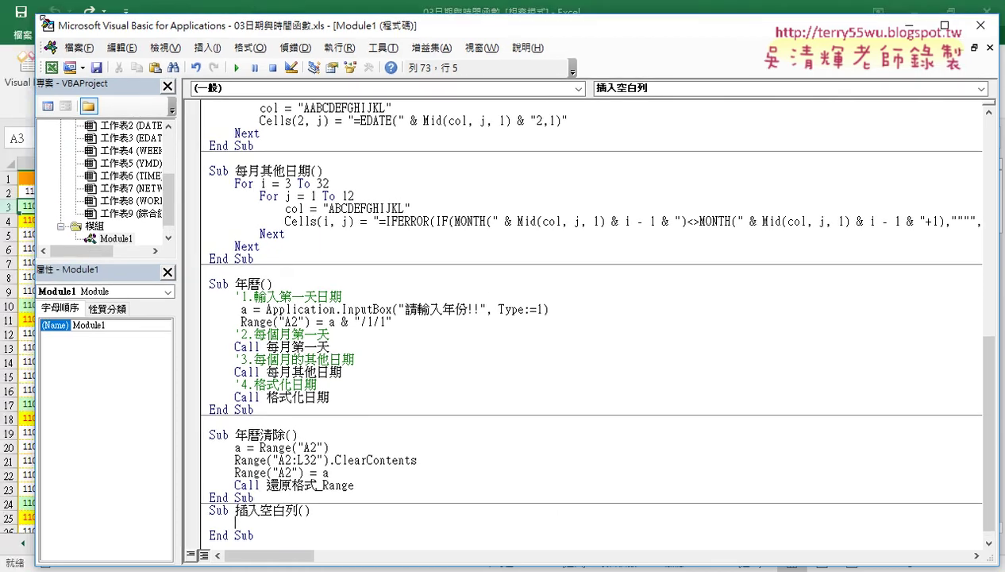
{"action": "left_click_drag", "start_coordinate": [246, 62], "coordinate": [214, 30]}
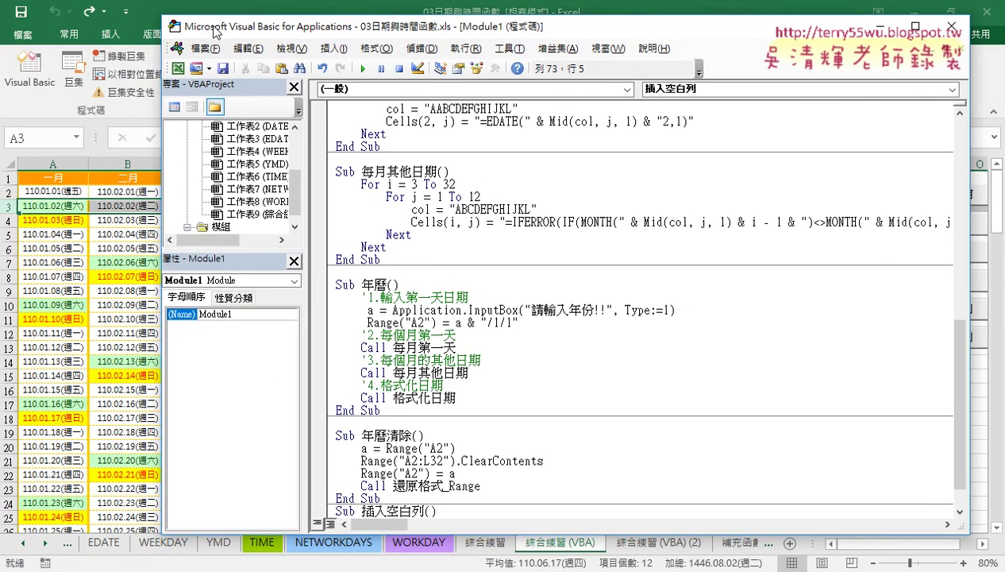
{"action": "scroll", "coordinate": [431, 385], "scroll_direction": "down", "scroll_amount": 1}
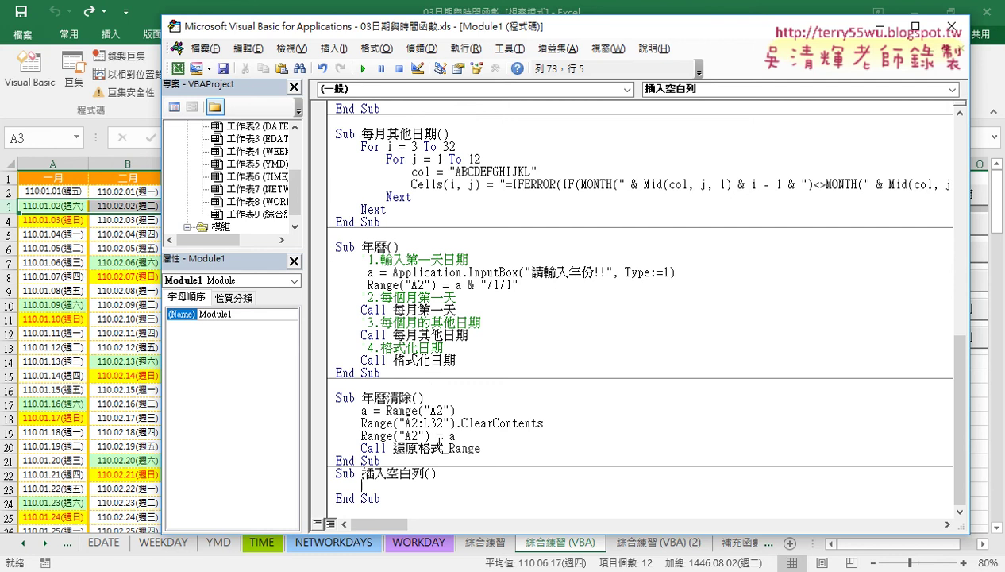
{"action": "type", "text": "ㄈㄜ"}
{"action": "key", "text": "Escape"}
{"action": "type", "text": "for "}
{"action": "type", "text": "i"}
{"action": "type", "text": "=33 "}
{"action": "type", "text": "to"}
{"action": "type", "text": " 3"}
- Finish the For line with Step -1, after briefly trying a step of 2
{"action": "key", "text": "shift+Right"}
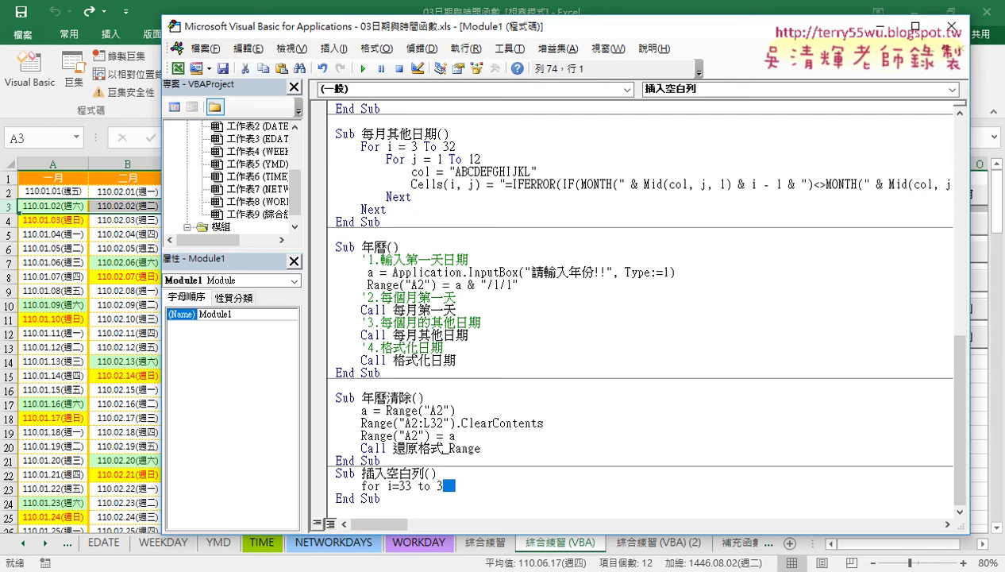
{"action": "key", "text": "shift+Left"}
{"action": "type", "text": "st"}
{"action": "type", "text": "ep -"}
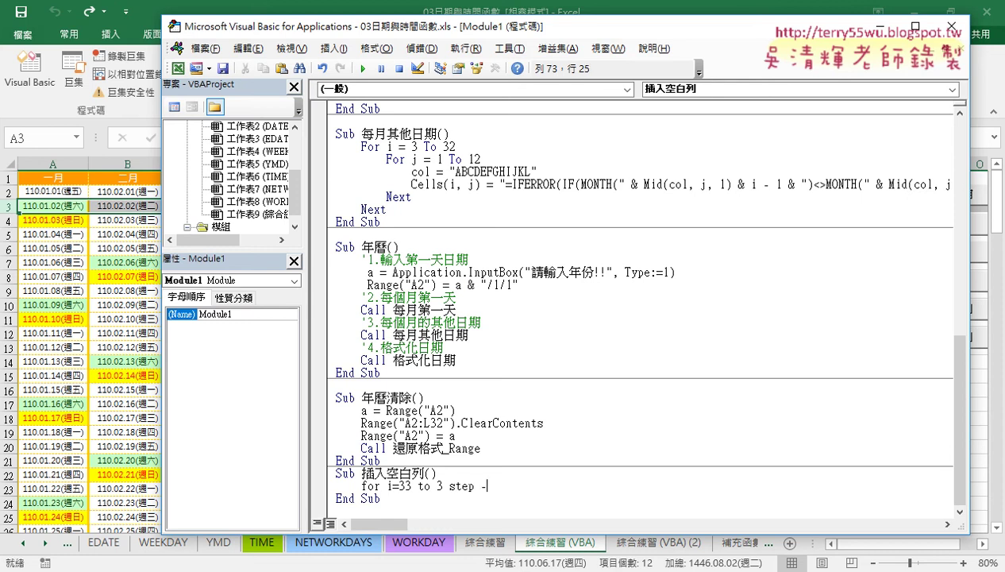
{"action": "type", "text": "1"}
{"action": "left_click_drag", "start_coordinate": [494, 486], "coordinate": [496, 485]}
{"action": "type", "text": "1"}
{"action": "key", "text": "BackSpace"}
{"action": "type", "text": "2"}
{"action": "key", "text": "BackSpace"}
{"action": "type", "text": "-1"}
- Close the loop with Next and add an indented Rows(i) line inside it
{"action": "key", "text": "Return"}
{"action": "key", "text": "Return"}
{"action": "type", "text": "n"}
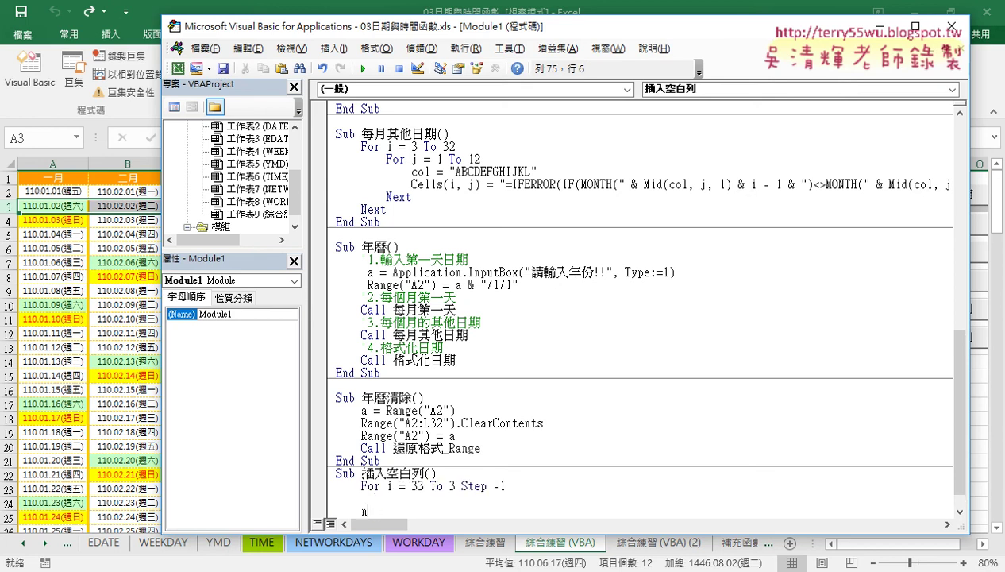
{"action": "type", "text": "ext"}
{"action": "left_click", "coordinate": [362, 498]}
{"action": "key", "text": "Tab"}
{"action": "type", "text": "r"}
{"action": "type", "text": "ows"}
{"action": "type", "text": "("}
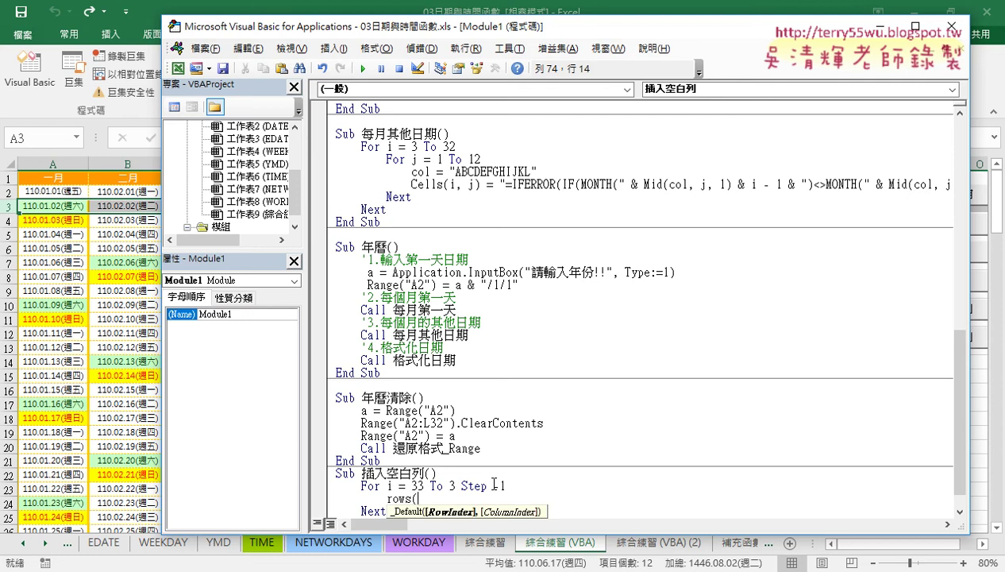
{"action": "type", "text": "i)"}
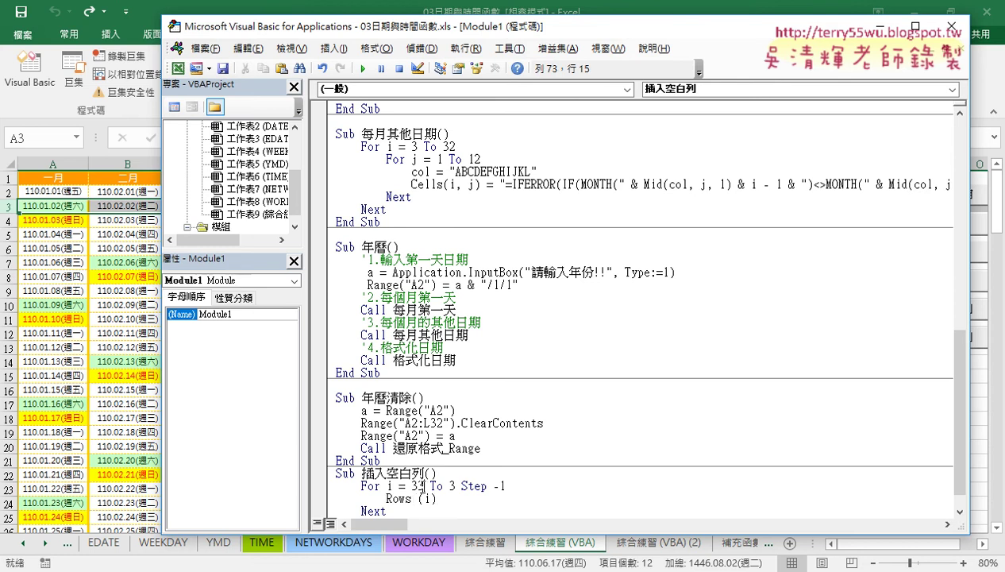
- Append .Insert so the loop body reads Rows(i).Insert
{"action": "double_click", "coordinate": [418, 486]}
{"action": "left_click", "coordinate": [438, 498]}
{"action": "scroll", "coordinate": [523, 474], "scroll_direction": "down", "scroll_amount": 1}
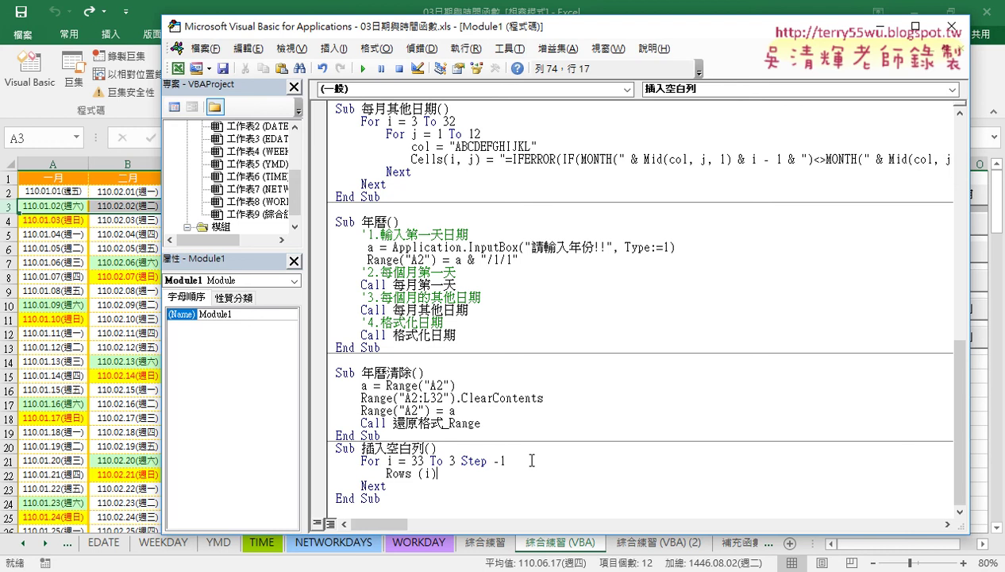
{"action": "type", "text": ".in"}
{"action": "type", "text": "sert"}
{"action": "left_click", "coordinate": [514, 482]}
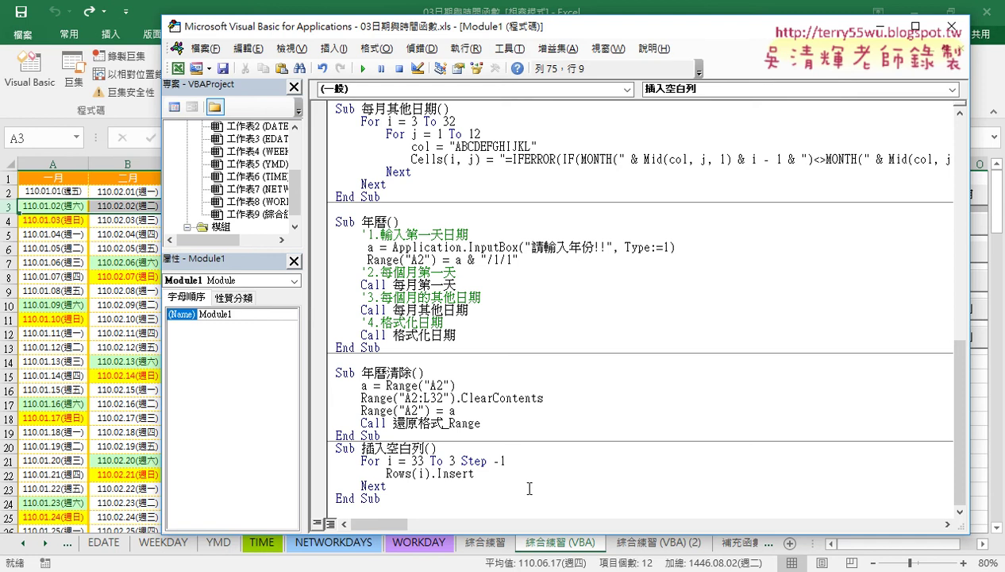
- Highlight parts of the Rows(i).Insert statement, then narrow the editor to reveal the sheet buttons
{"action": "left_click_drag", "start_coordinate": [474, 473], "coordinate": [386, 473]}
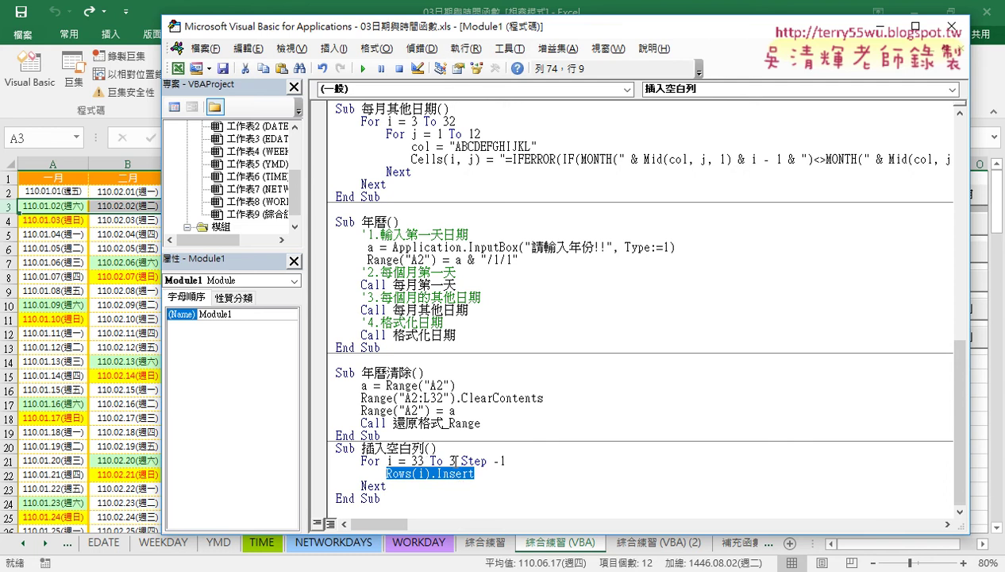
{"action": "left_click", "coordinate": [466, 485]}
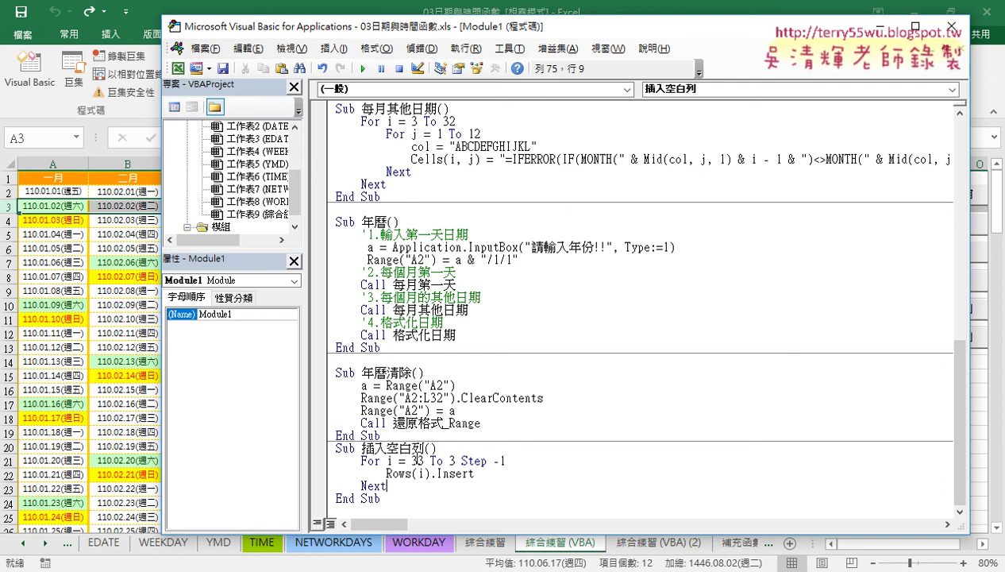
{"action": "left_click_drag", "start_coordinate": [387, 473], "coordinate": [430, 473]}
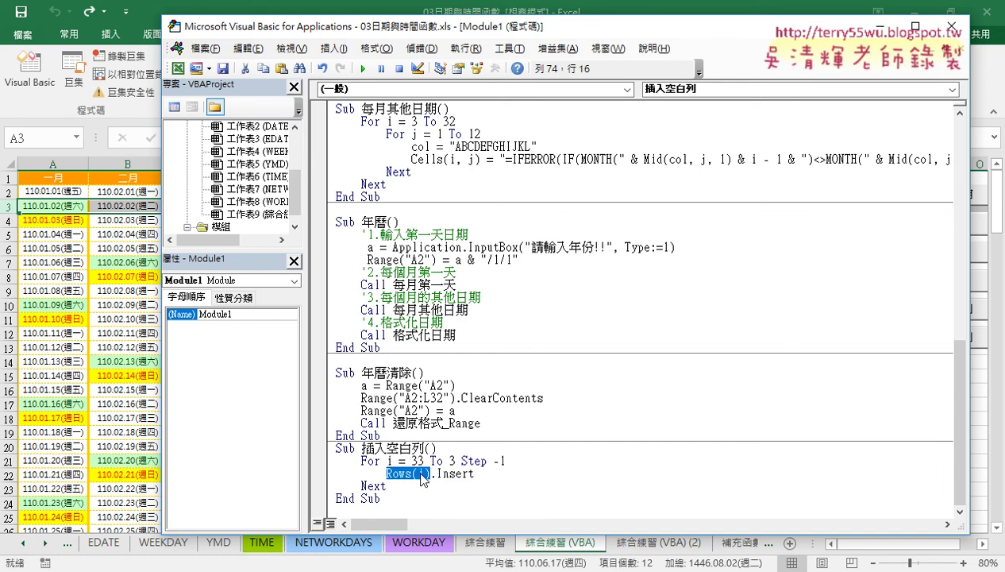
{"action": "left_click_drag", "start_coordinate": [474, 473], "coordinate": [389, 473]}
{"action": "left_click_drag", "start_coordinate": [389, 473], "coordinate": [473, 474]}
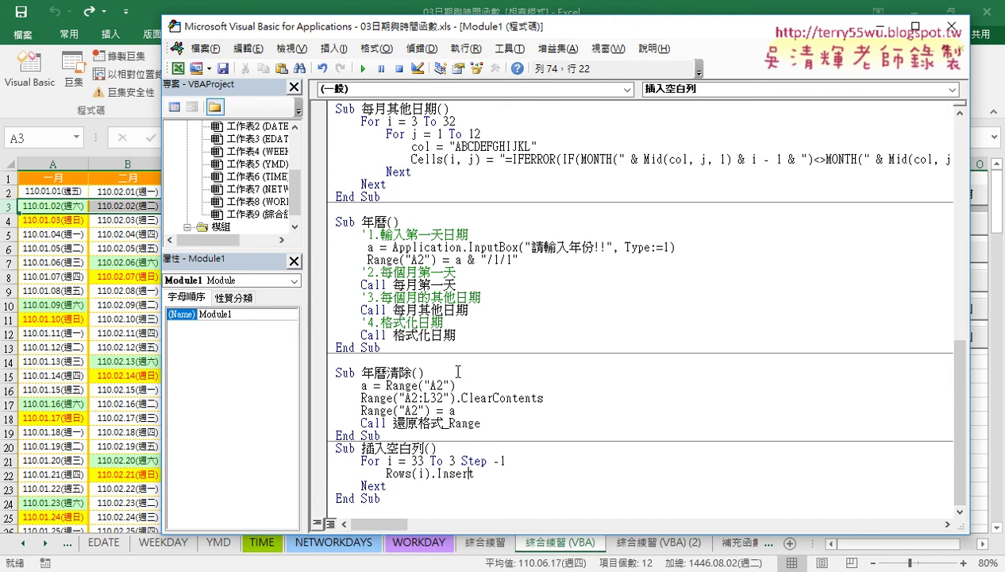
{"action": "left_click_drag", "start_coordinate": [969, 330], "coordinate": [724, 330]}
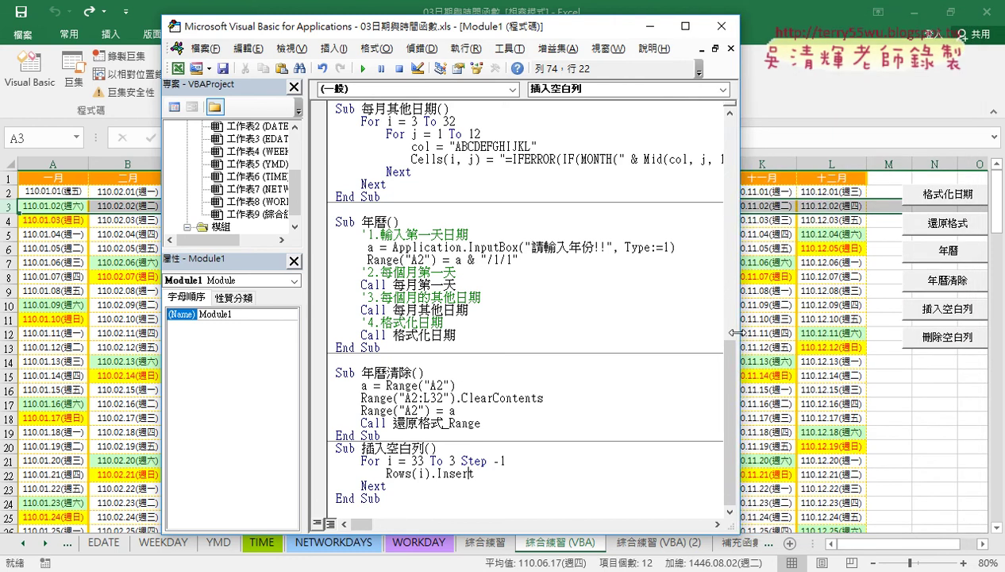
- Step through 插入空白列 with F8, adding blank rows 33 and 32, then run it to completion
{"action": "left_click", "coordinate": [827, 413]}
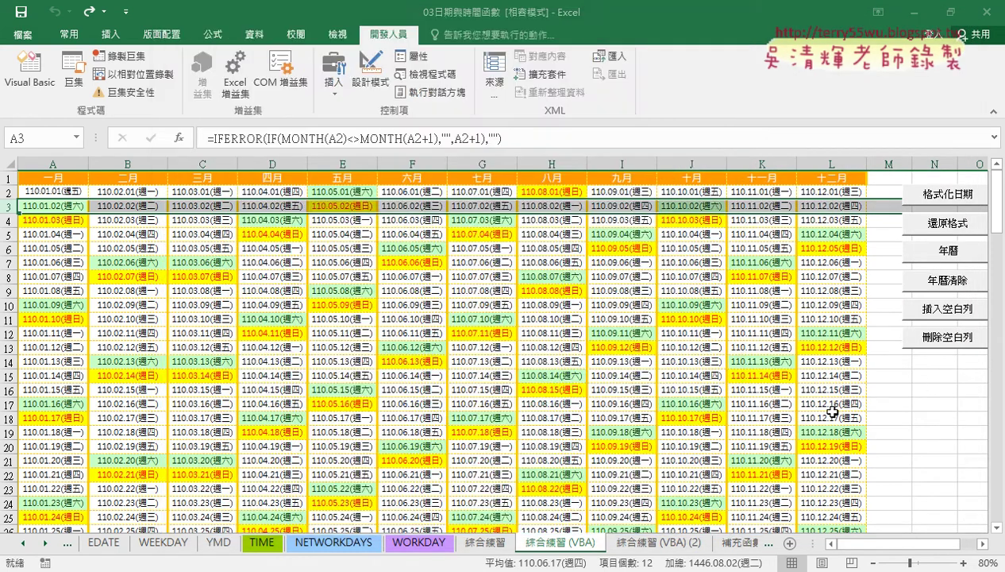
{"action": "scroll", "coordinate": [833, 415], "scroll_direction": "down", "scroll_amount": 2}
{"action": "scroll", "coordinate": [833, 414], "scroll_direction": "down", "scroll_amount": 1}
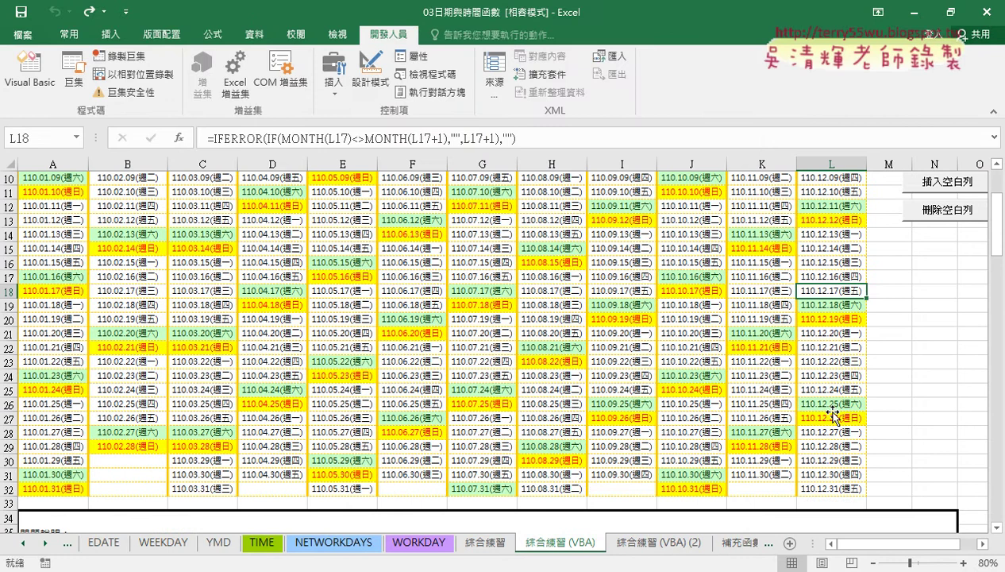
{"action": "left_click", "coordinate": [29, 72]}
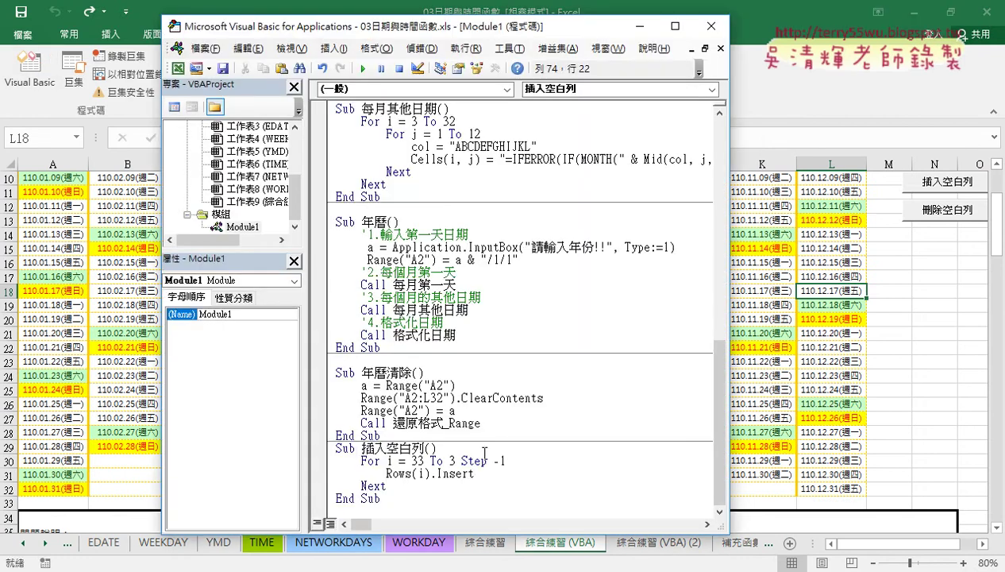
{"action": "key", "text": "F8"}
{"action": "key", "text": "F8"}
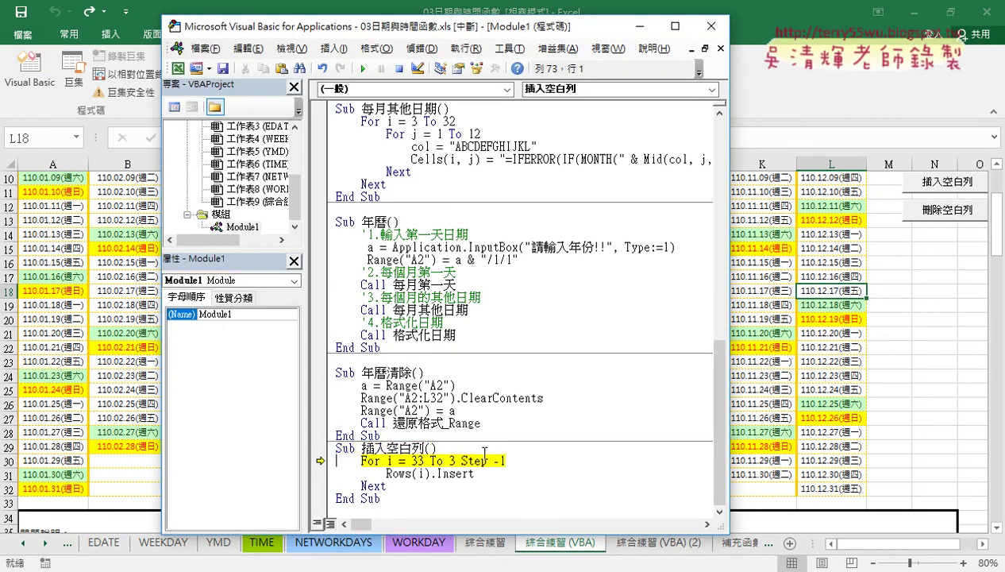
{"action": "key", "text": "F8"}
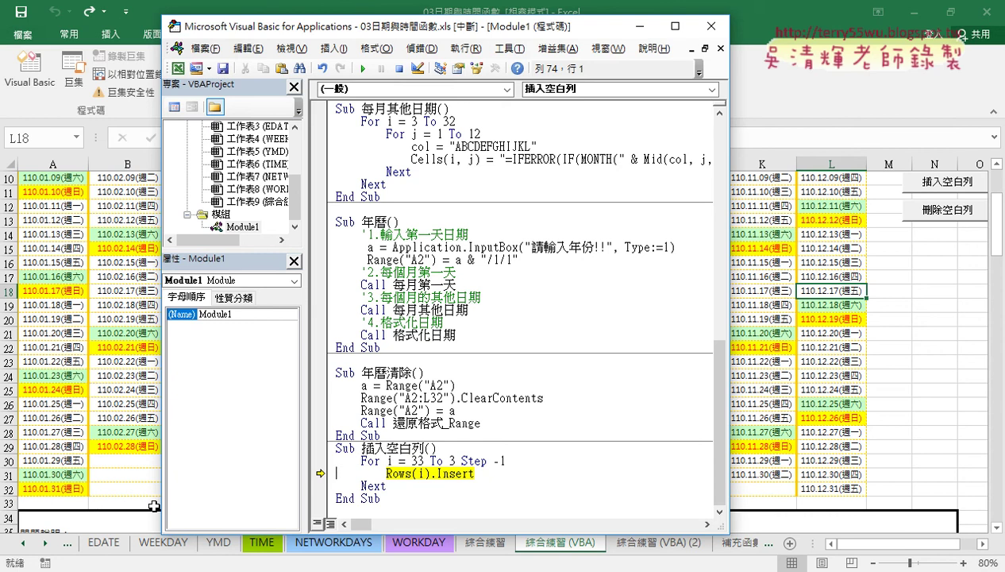
{"action": "key", "text": "F8"}
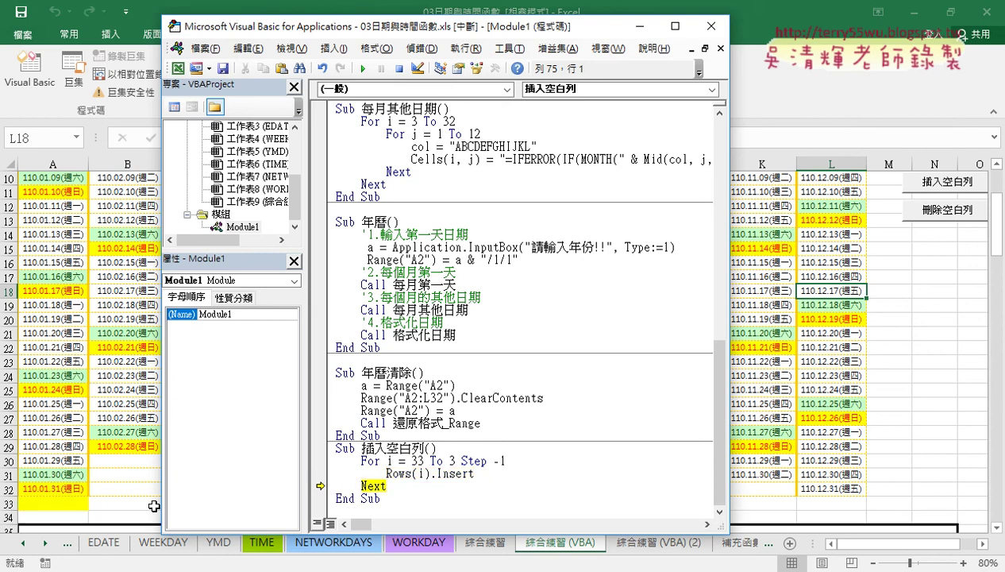
{"action": "key", "text": "F8"}
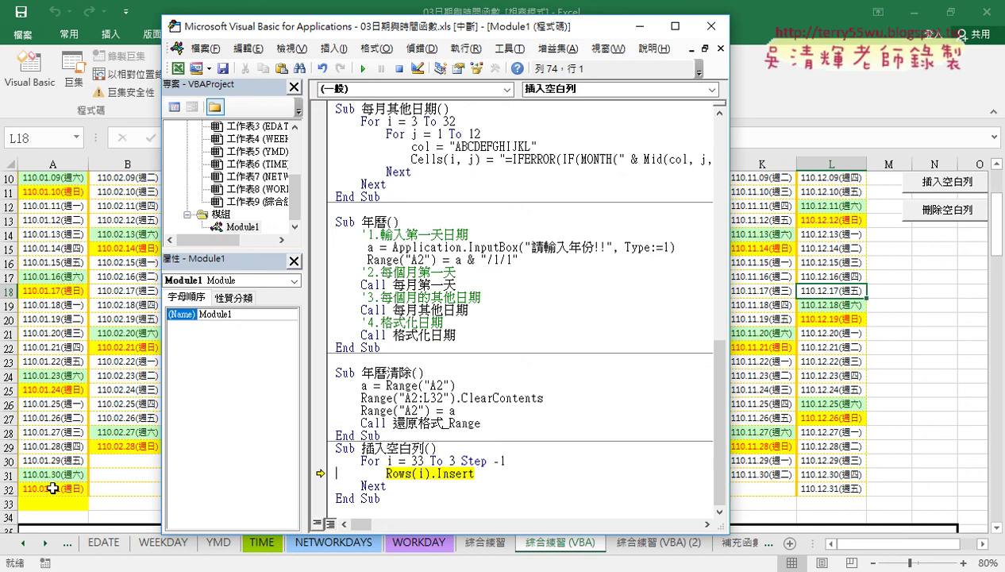
{"action": "key", "text": "F8"}
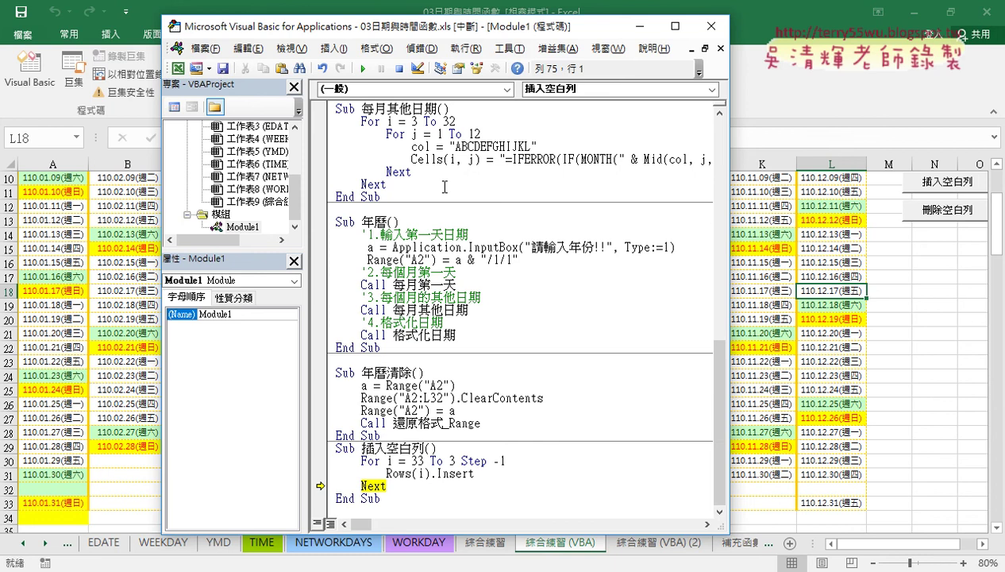
{"action": "left_click", "coordinate": [363, 69]}
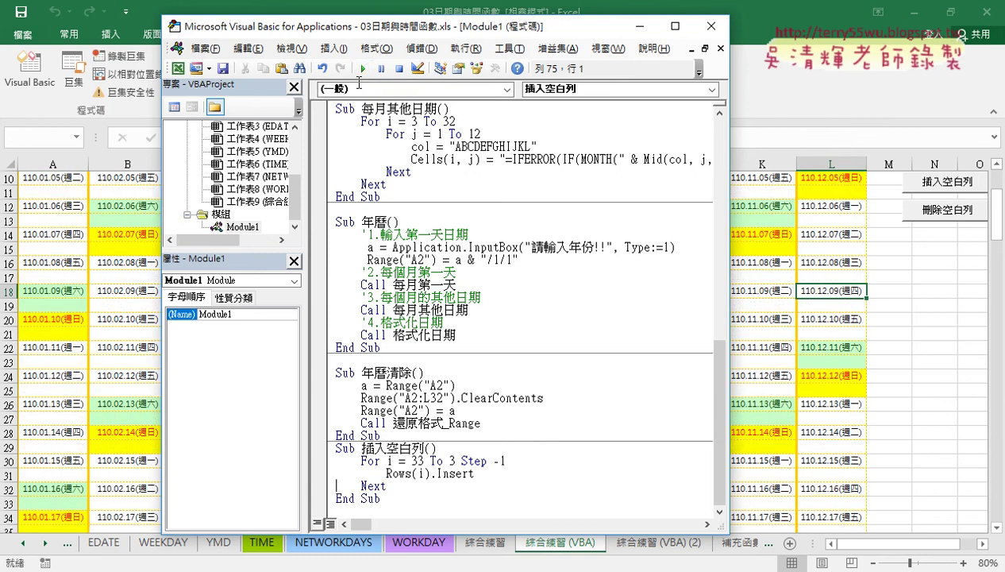
{"action": "left_click", "coordinate": [101, 258]}
{"action": "scroll", "coordinate": [150, 286], "scroll_direction": "up", "scroll_amount": 3}
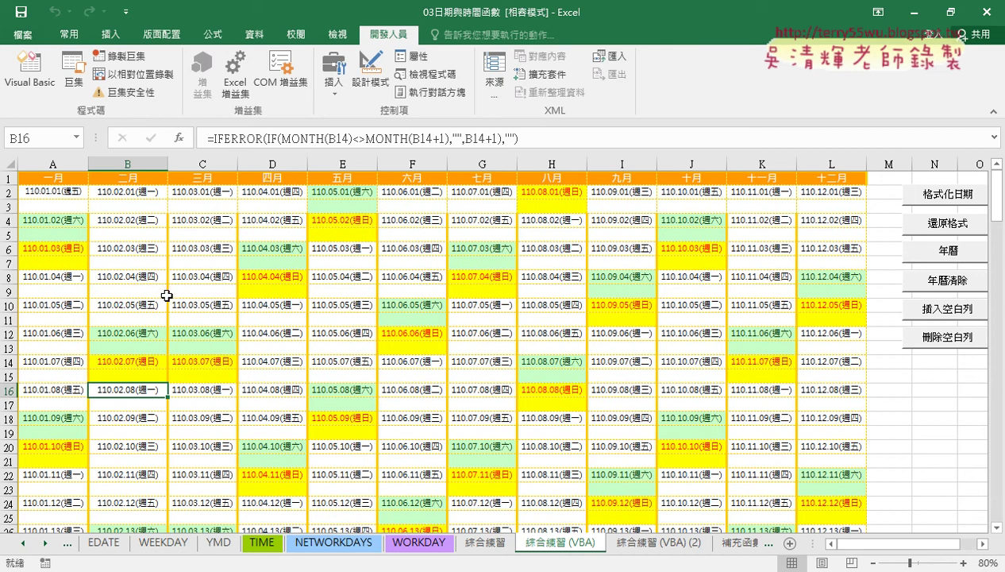
{"action": "scroll", "coordinate": [181, 316], "scroll_direction": "down", "scroll_amount": 3}
{"action": "scroll", "coordinate": [189, 333], "scroll_direction": "down", "scroll_amount": 2}
{"action": "scroll", "coordinate": [189, 333], "scroll_direction": "down", "scroll_amount": 4}
{"action": "scroll", "coordinate": [189, 332], "scroll_direction": "down", "scroll_amount": 2}
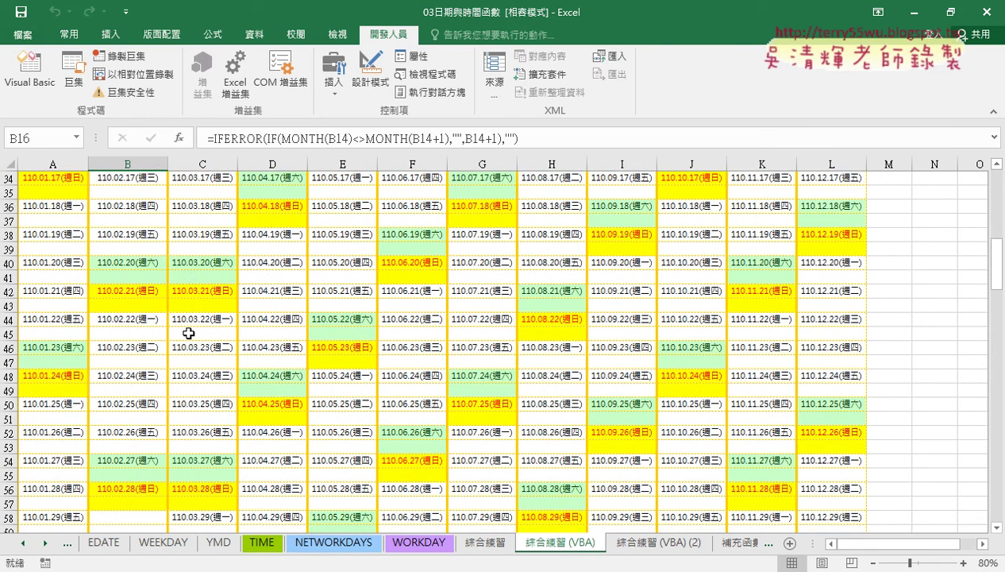
{"action": "scroll", "coordinate": [188, 333], "scroll_direction": "down", "scroll_amount": 4}
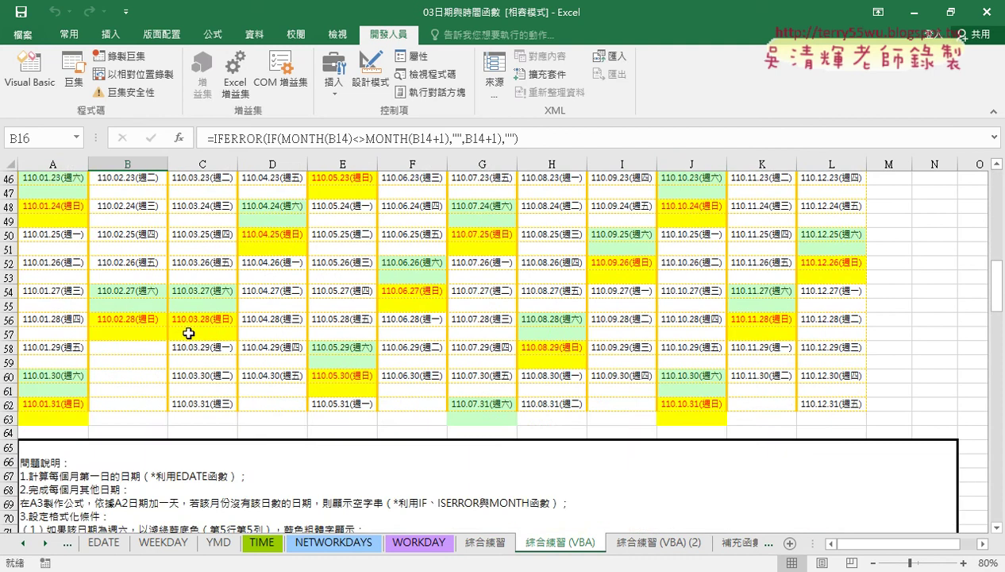
{"action": "left_click_drag", "start_coordinate": [29, 418], "coordinate": [496, 419]}
{"action": "left_click", "coordinate": [49, 404]}
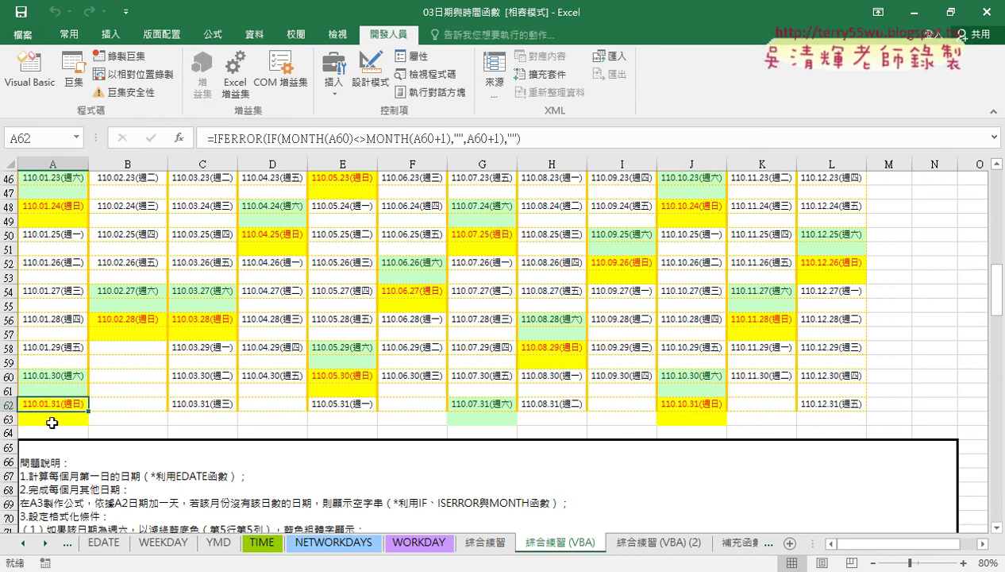
{"action": "left_click", "coordinate": [52, 422]}
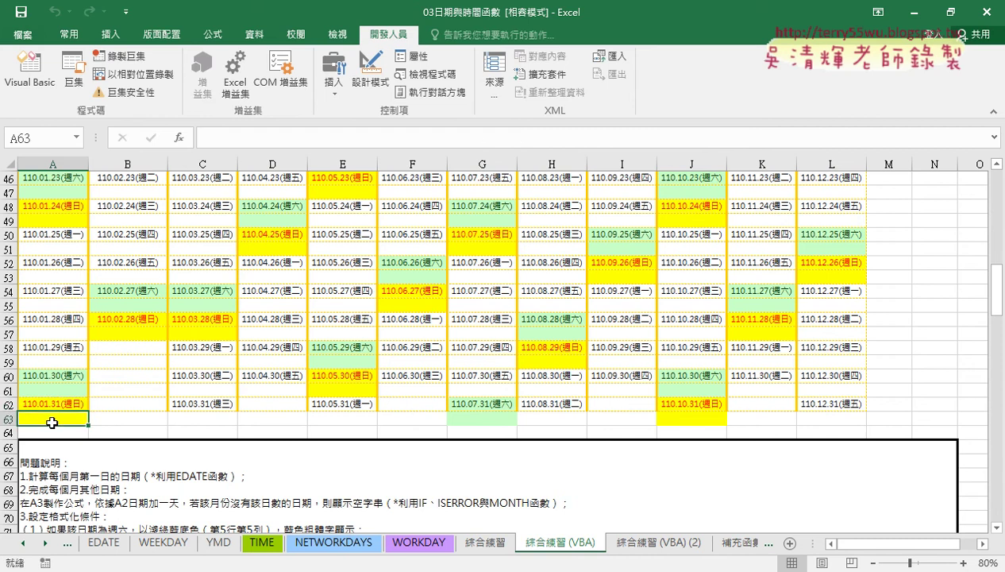
{"action": "left_click", "coordinate": [52, 405]}
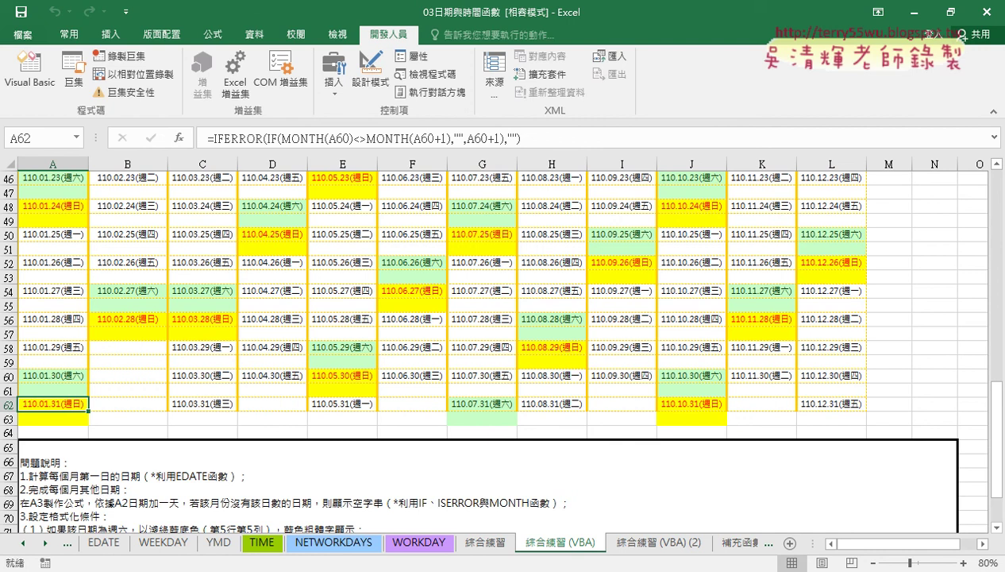
- Copy the Sub 插入空白列 header below End Sub, rename it 刪除空白列, and indent its empty body
{"action": "left_click", "coordinate": [365, 524]}
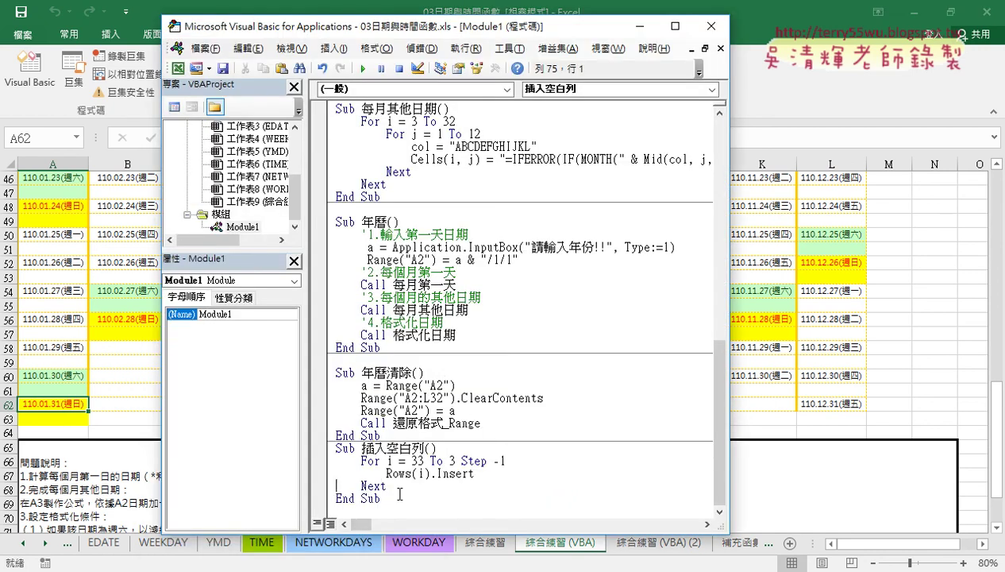
{"action": "mouse_move", "coordinate": [383, 497]}
{"action": "left_mouse_down"}
{"action": "mouse_move", "coordinate": [368, 496]}
{"action": "mouse_move", "coordinate": [337, 448]}
{"action": "mouse_move", "coordinate": [425, 449]}
{"action": "left_mouse_up"}
{"action": "left_click", "coordinate": [337, 451]}
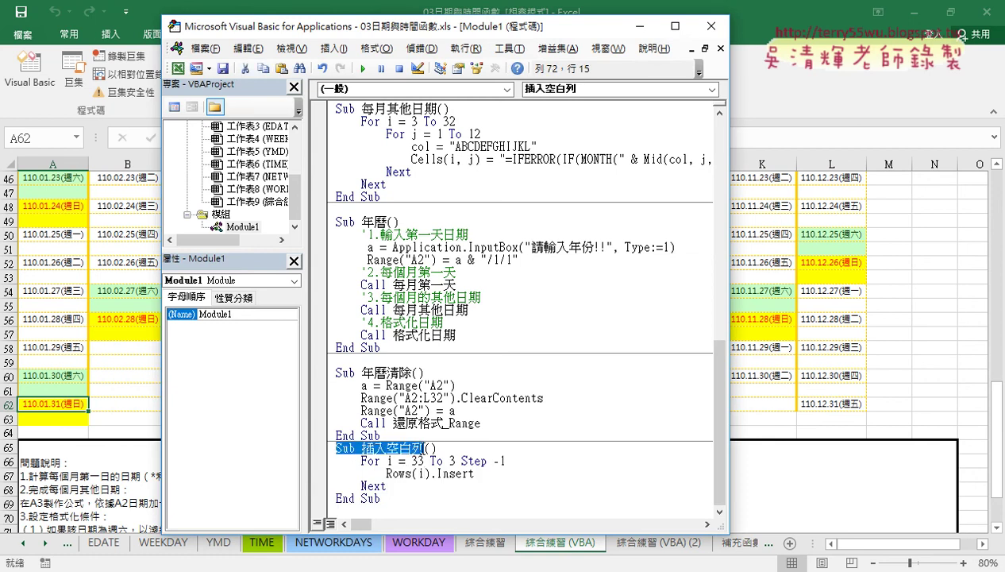
{"action": "left_click", "coordinate": [378, 511]}
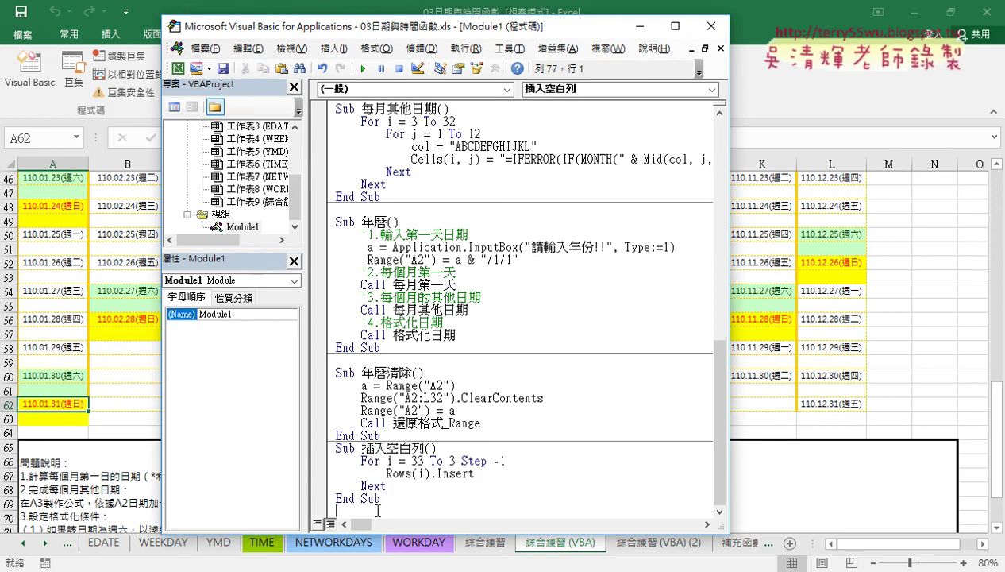
{"action": "type", "text": "Sub 插入空白列"}
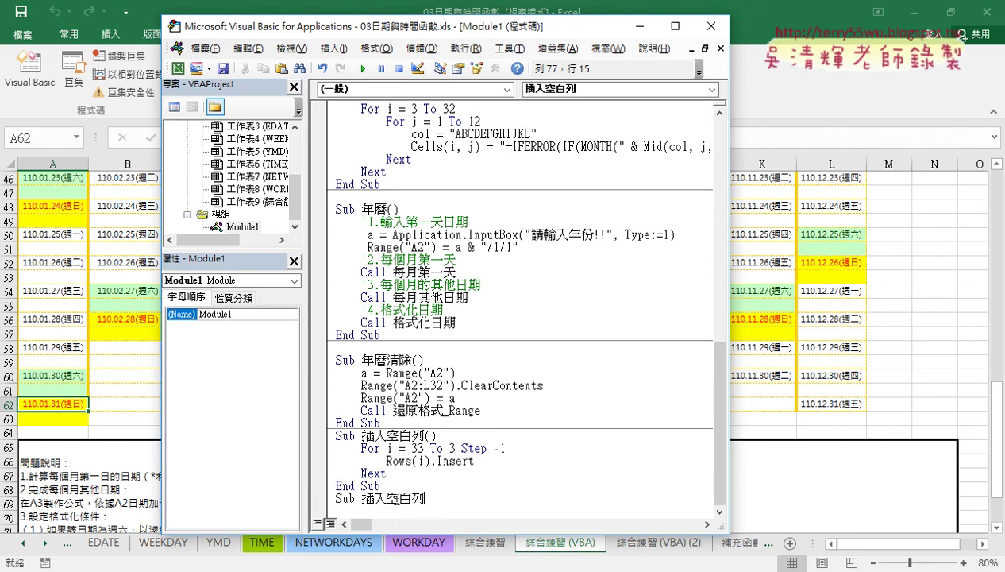
{"action": "left_click_drag", "start_coordinate": [388, 498], "coordinate": [362, 498]}
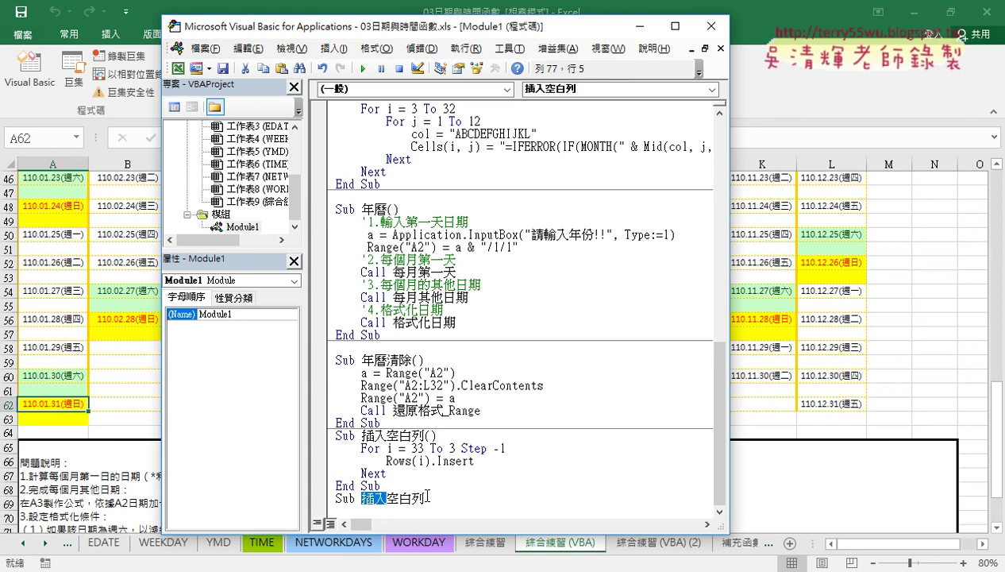
{"action": "type", "text": "ㄕㄢㄔㄚ"}
{"action": "type", "text": "ㄨˊ"}
{"action": "key", "text": "Return"}
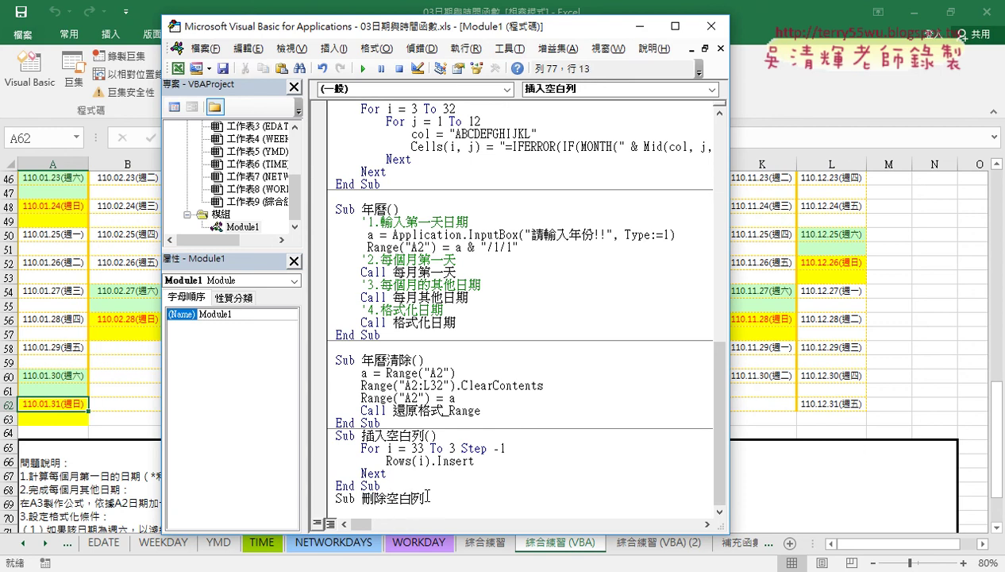
{"action": "left_click", "coordinate": [427, 496]}
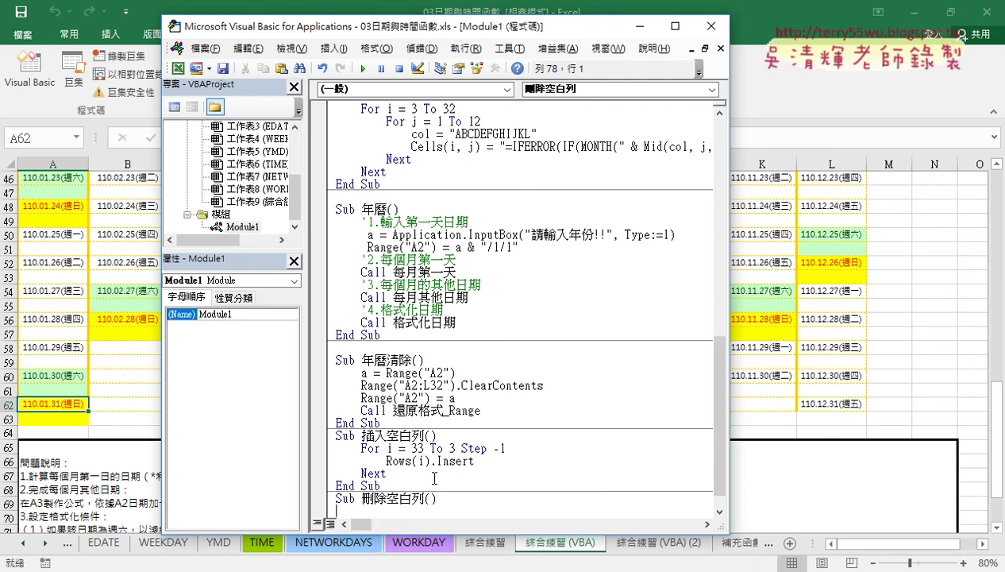
{"action": "key", "text": "Return"}
{"action": "key", "text": "Tab"}
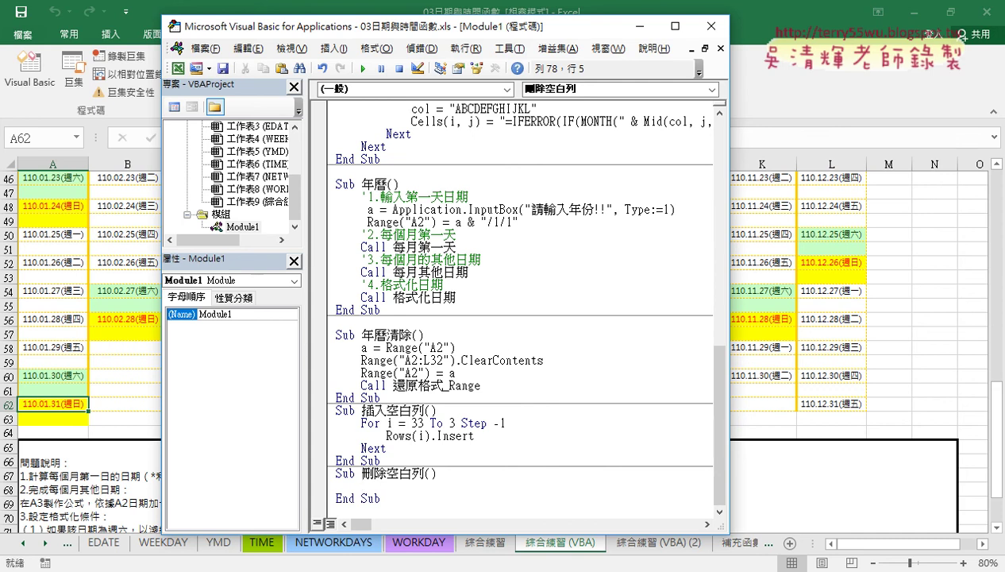
{"action": "left_click", "coordinate": [84, 419]}
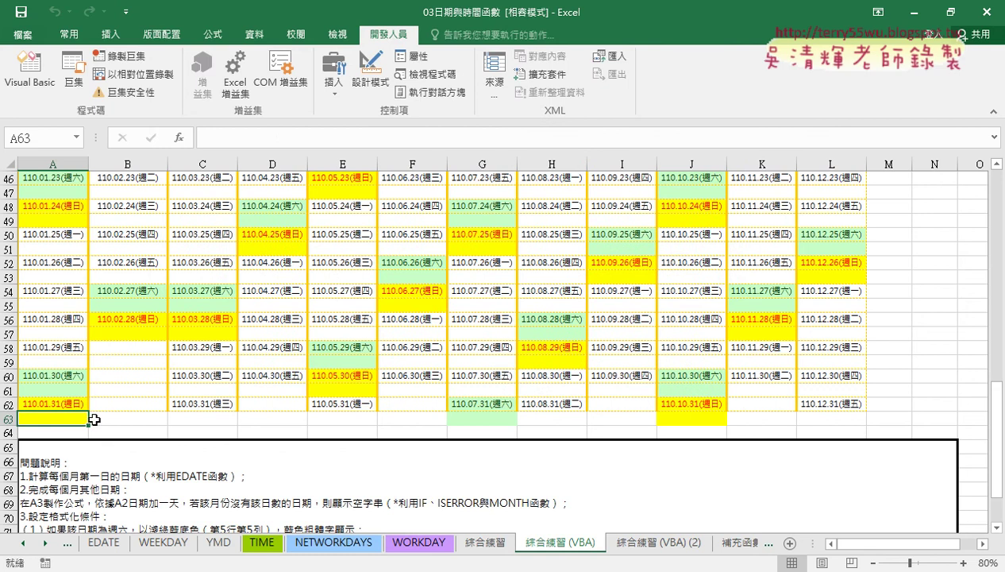
{"action": "scroll", "coordinate": [250, 349], "scroll_direction": "up", "scroll_amount": 5}
{"action": "scroll", "coordinate": [250, 349], "scroll_direction": "up", "scroll_amount": 4}
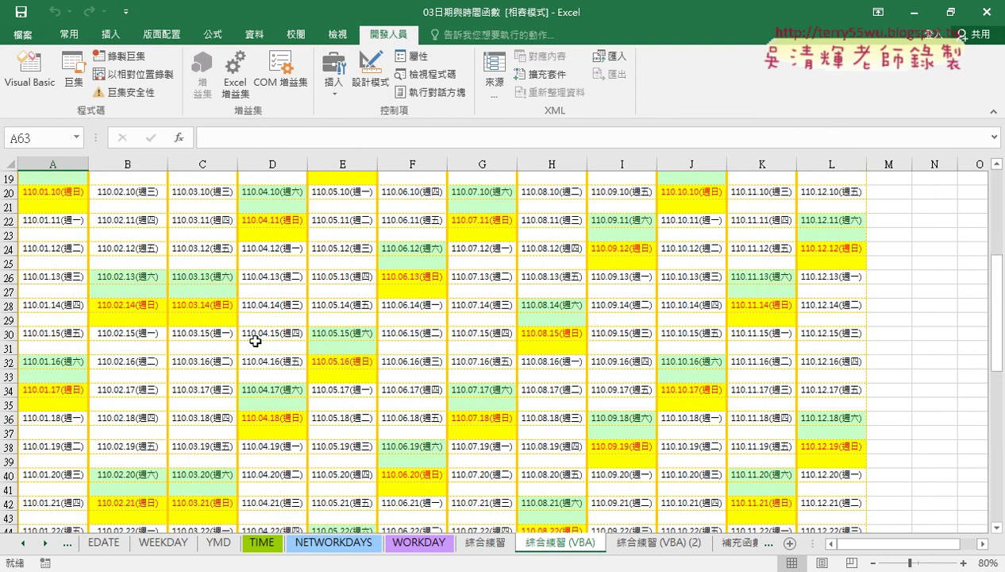
{"action": "scroll", "coordinate": [256, 341], "scroll_direction": "up", "scroll_amount": 6}
{"action": "left_click", "coordinate": [13, 204]}
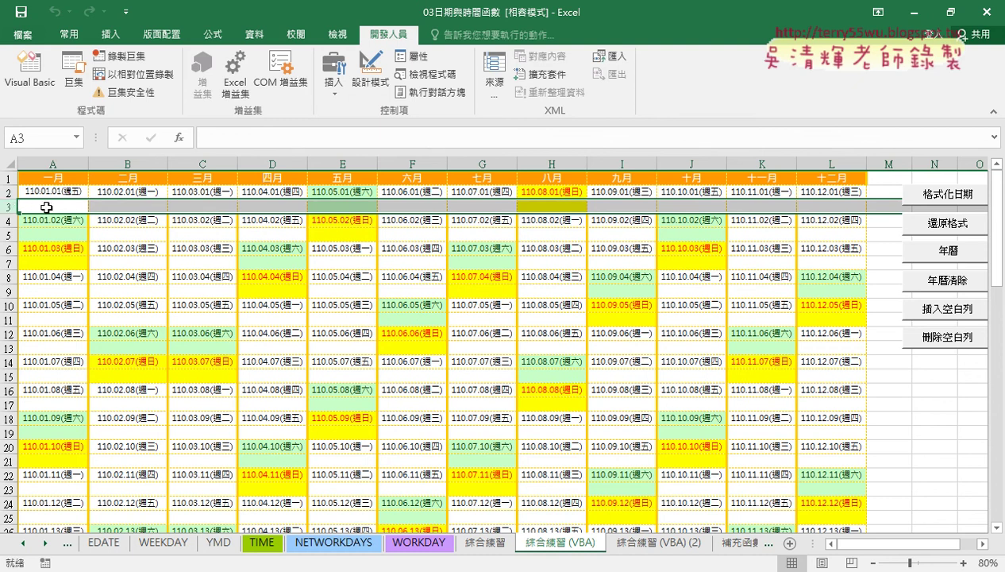
{"action": "right_click", "coordinate": [61, 207]}
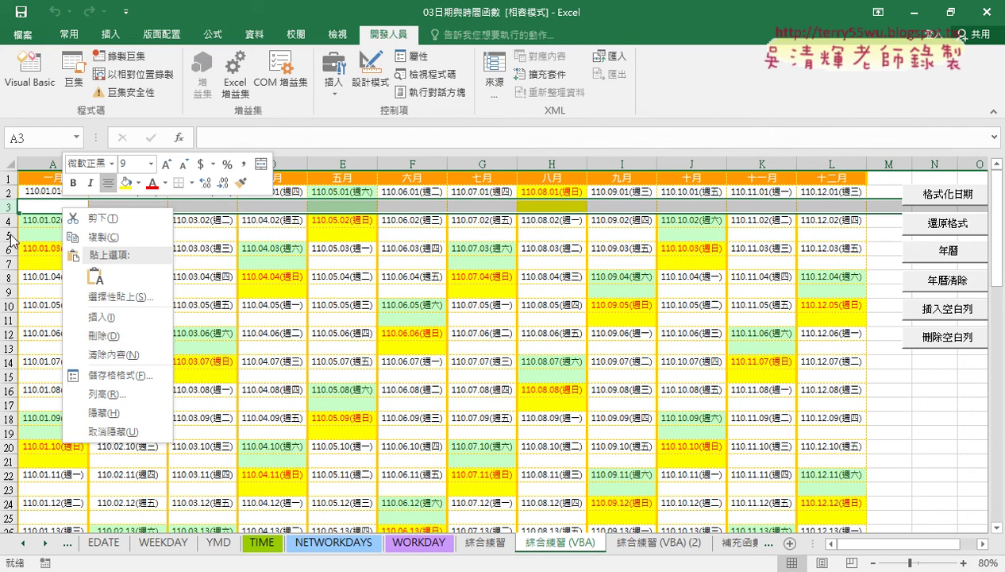
{"action": "left_click", "coordinate": [93, 335]}
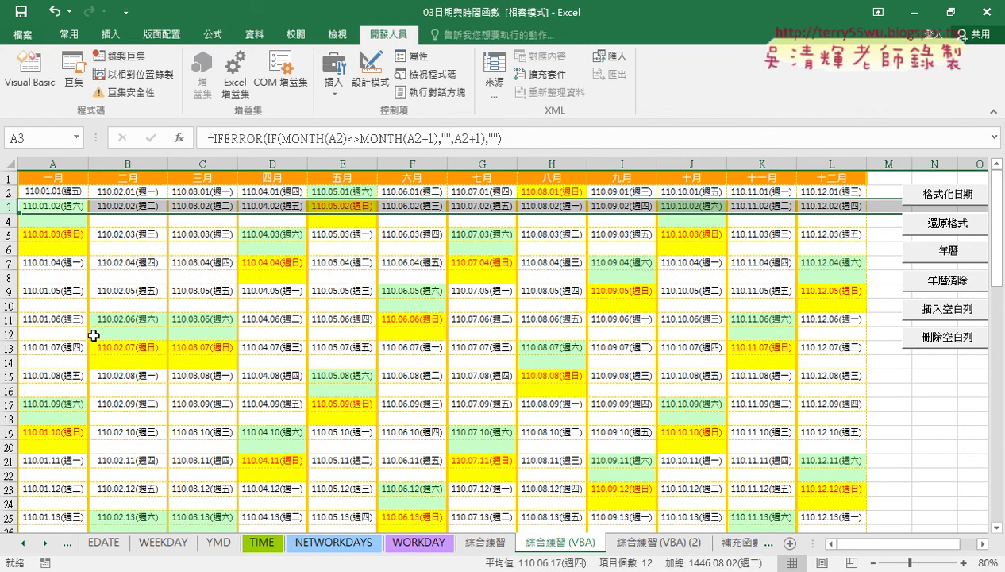
{"action": "left_click", "coordinate": [31, 219]}
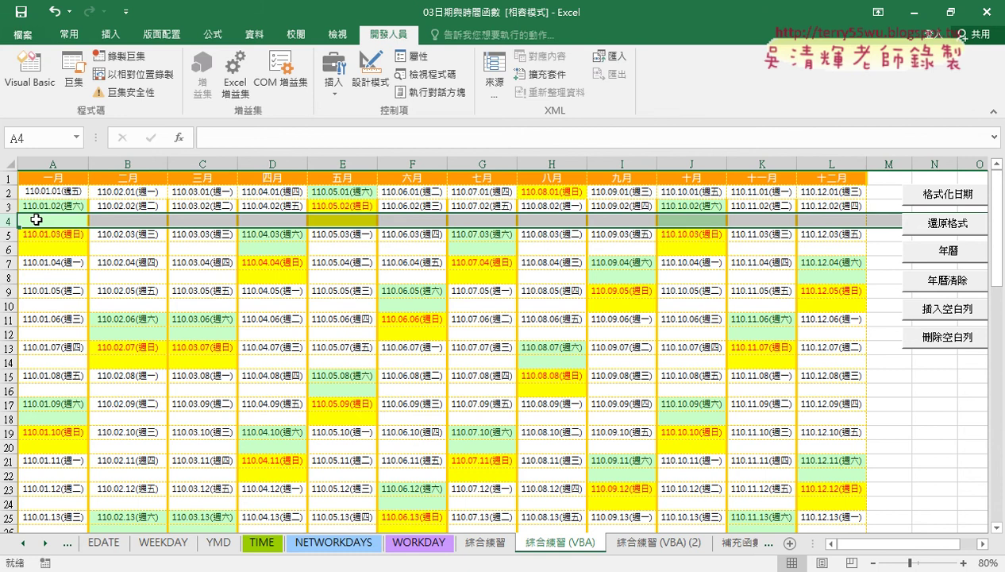
{"action": "key", "text": "ctrl+z"}
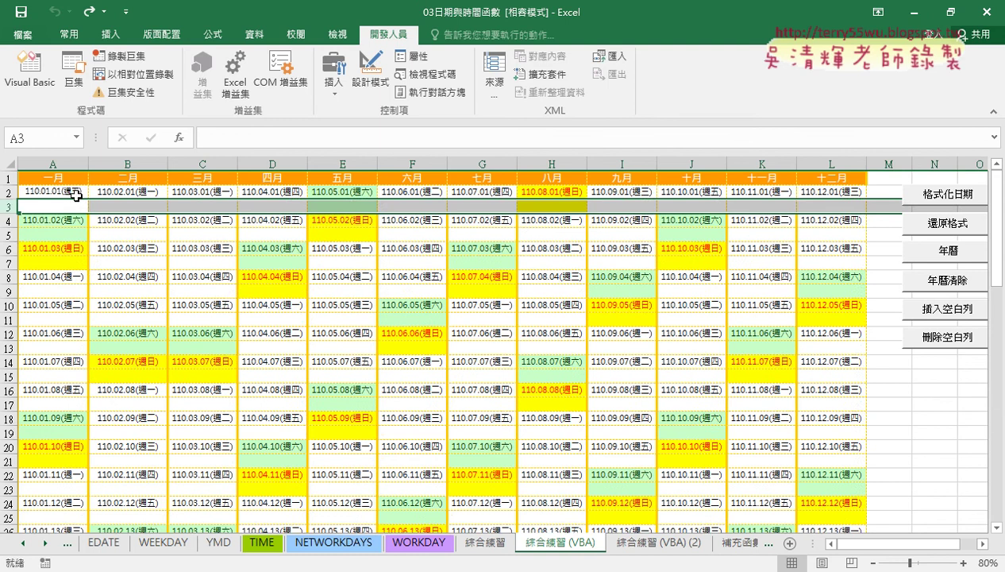
{"action": "scroll", "coordinate": [264, 305], "scroll_direction": "down", "scroll_amount": 1}
{"action": "scroll", "coordinate": [265, 305], "scroll_direction": "down", "scroll_amount": 4}
{"action": "scroll", "coordinate": [264, 305], "scroll_direction": "down", "scroll_amount": 4}
{"action": "scroll", "coordinate": [264, 305], "scroll_direction": "down", "scroll_amount": 2}
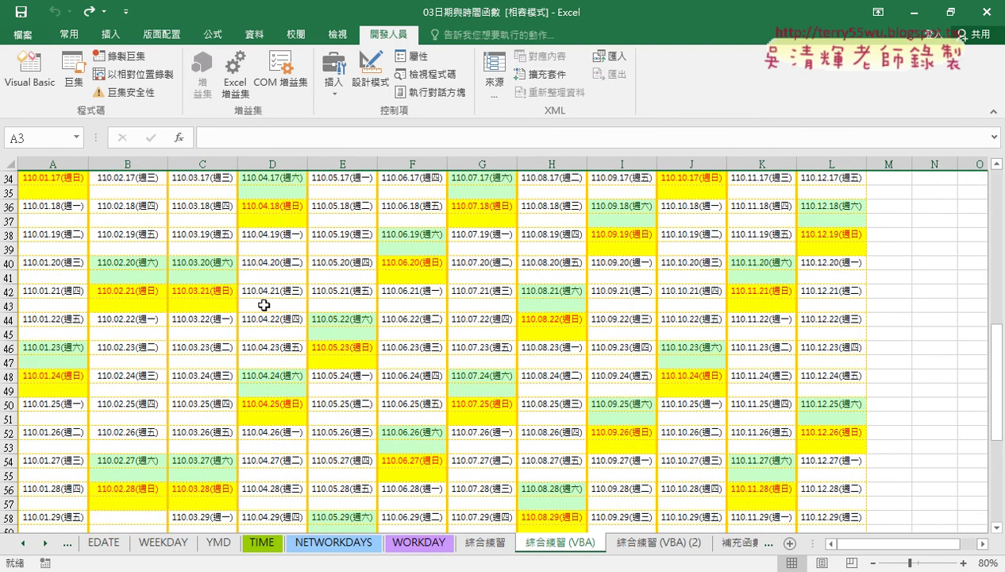
{"action": "scroll", "coordinate": [264, 302], "scroll_direction": "down", "scroll_amount": 3}
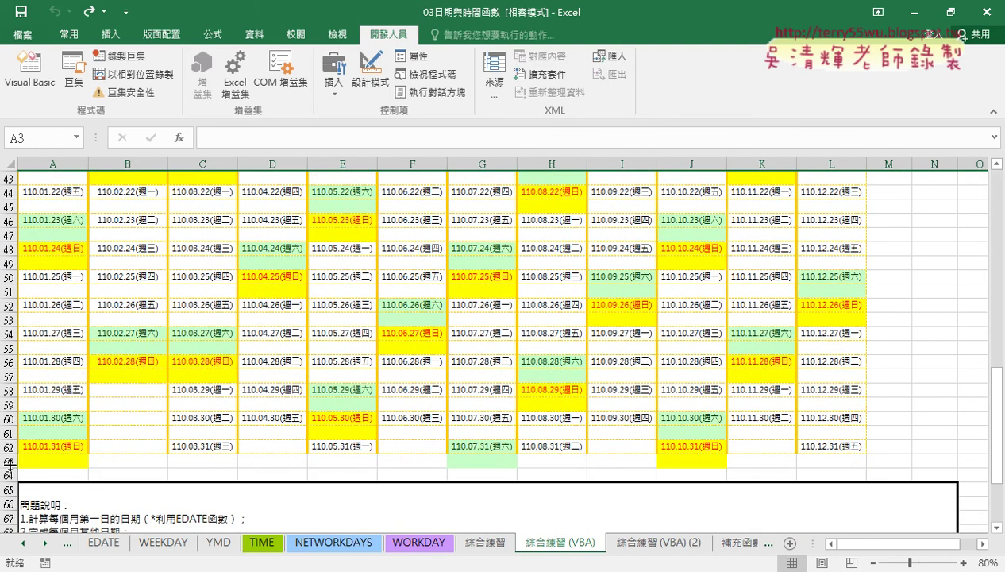
- Delete row 63 and the blank row 61, then undo both deletions
{"action": "left_click", "coordinate": [9, 460]}
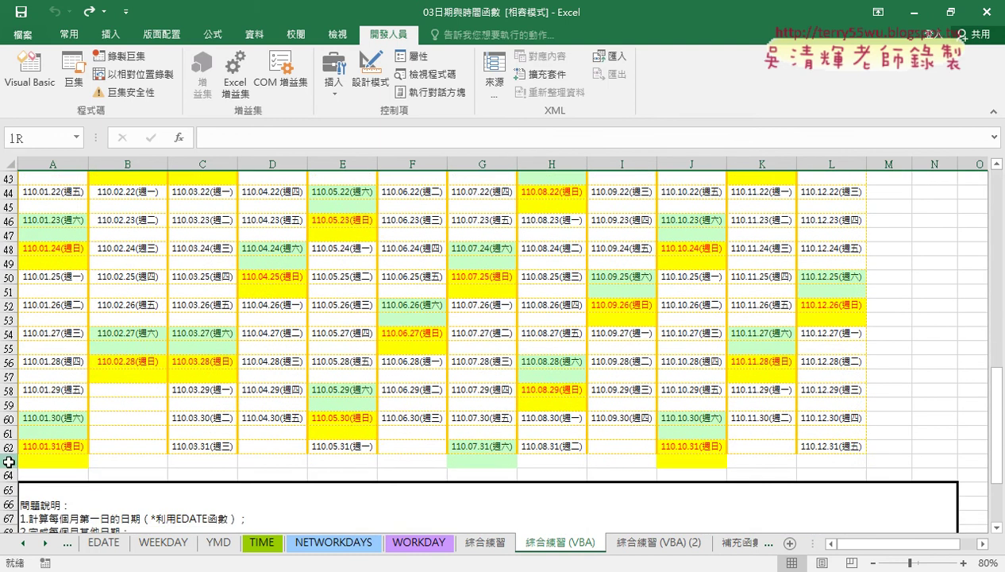
{"action": "right_click", "coordinate": [64, 460]}
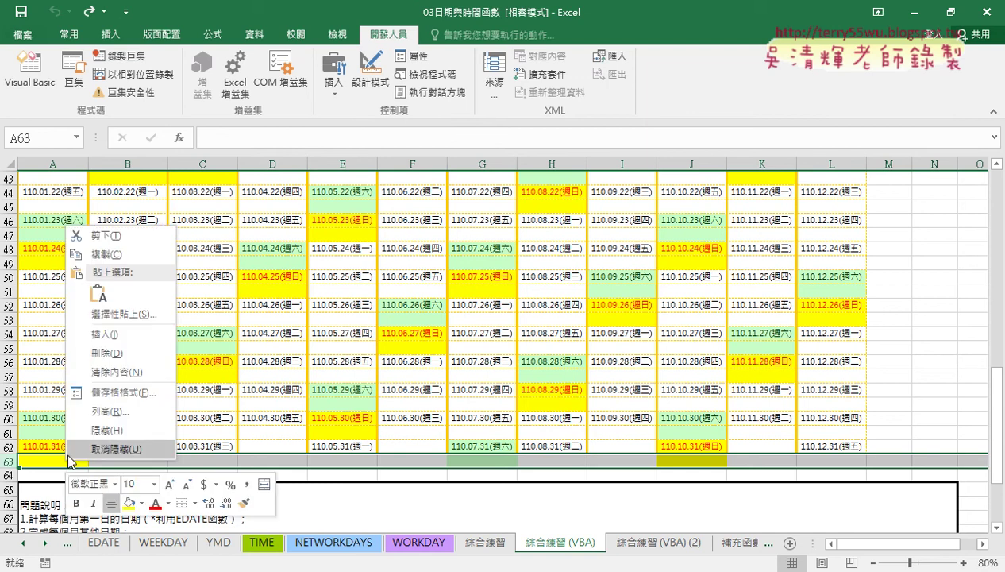
{"action": "left_click", "coordinate": [101, 352]}
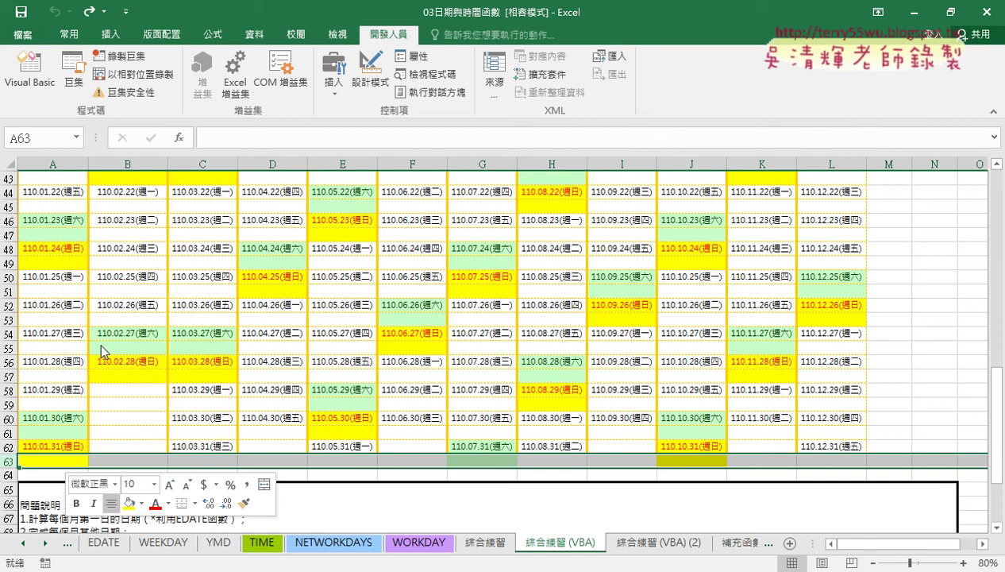
{"action": "left_click", "coordinate": [11, 433]}
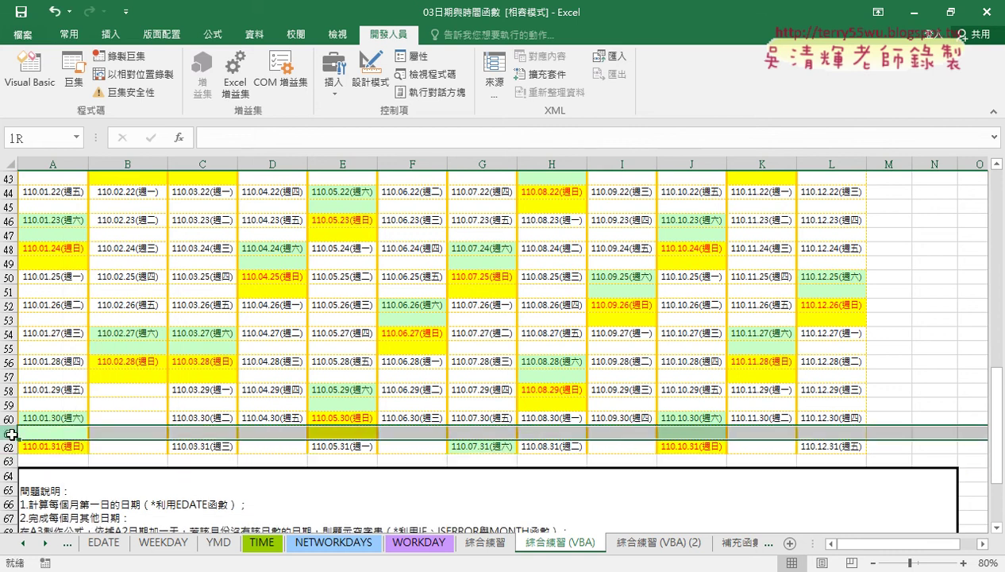
{"action": "right_click", "coordinate": [68, 433]}
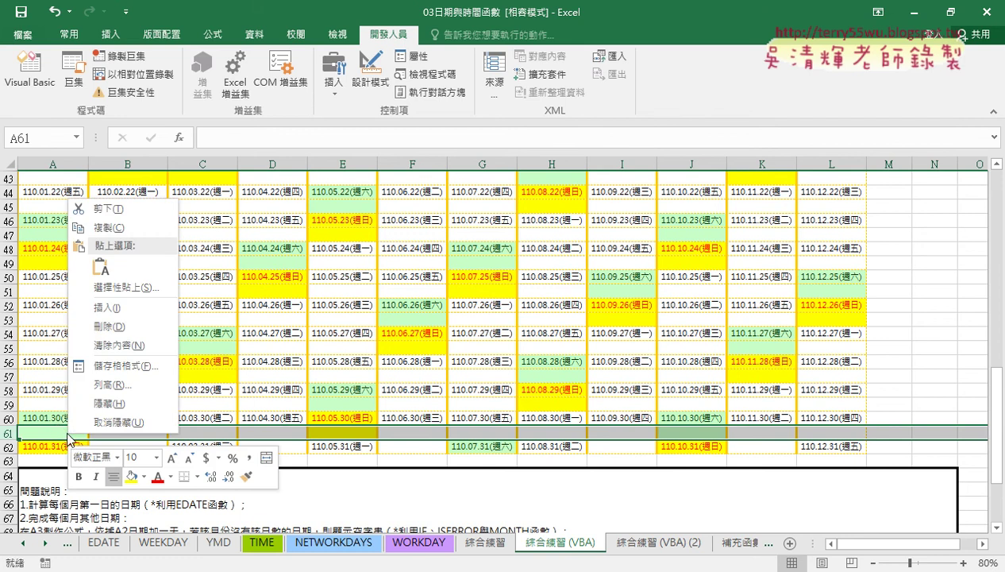
{"action": "left_click", "coordinate": [120, 328]}
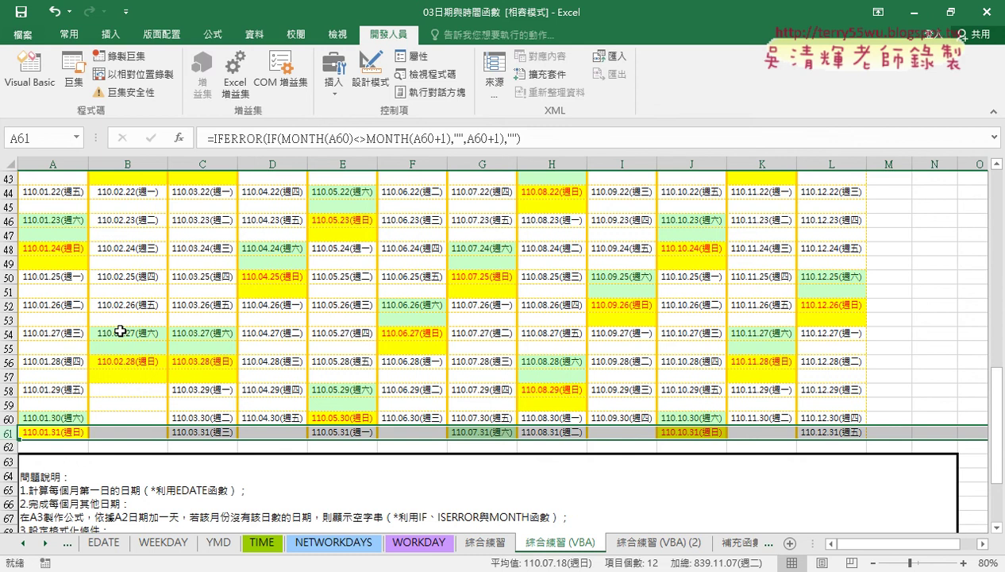
{"action": "key", "text": "ctrl+z"}
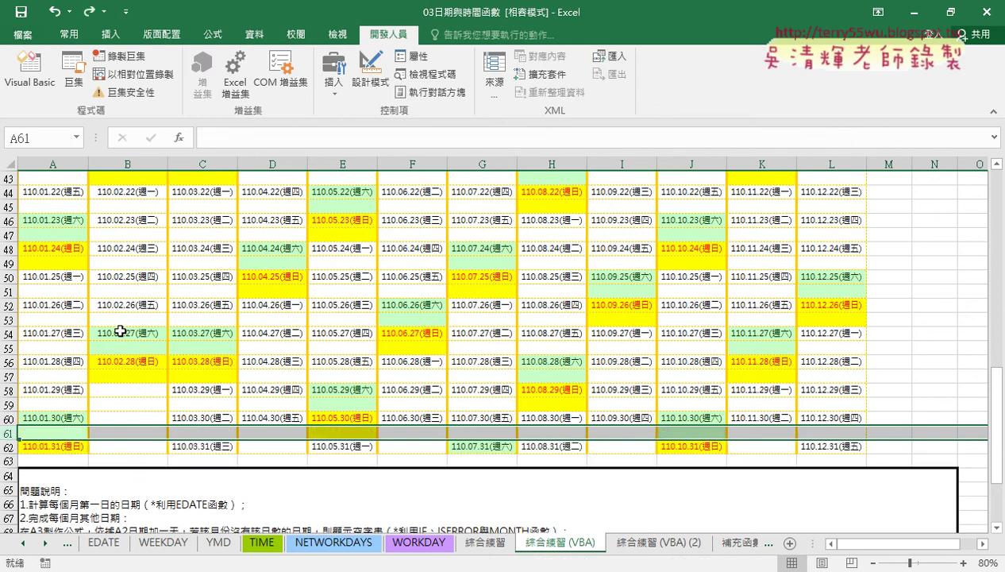
{"action": "key", "text": "ctrl+z"}
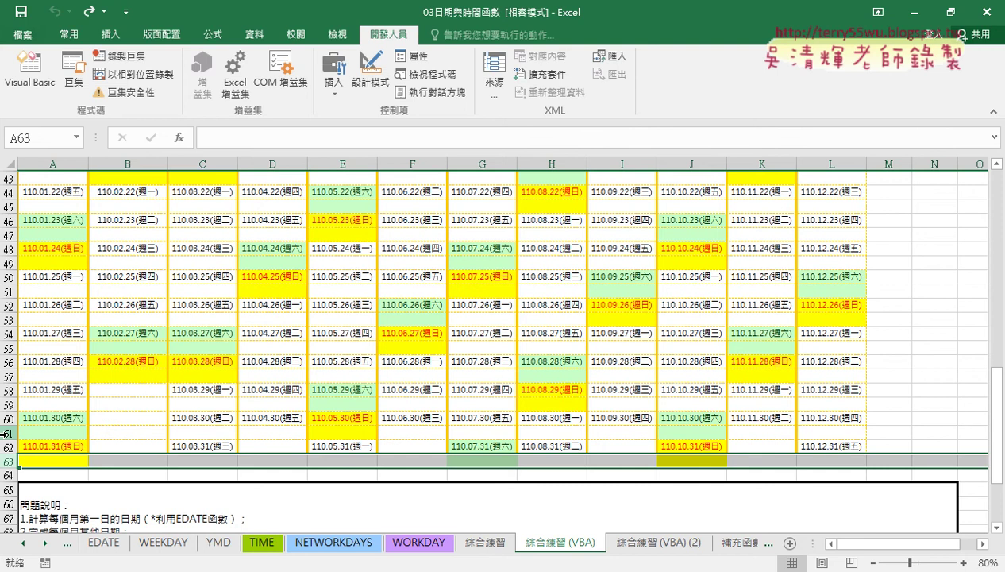
- Scroll back to the top, select blank row 3, and open the Visual Basic editor
{"action": "scroll", "coordinate": [198, 280], "scroll_direction": "up", "scroll_amount": 5}
{"action": "scroll", "coordinate": [193, 280], "scroll_direction": "up", "scroll_amount": 6}
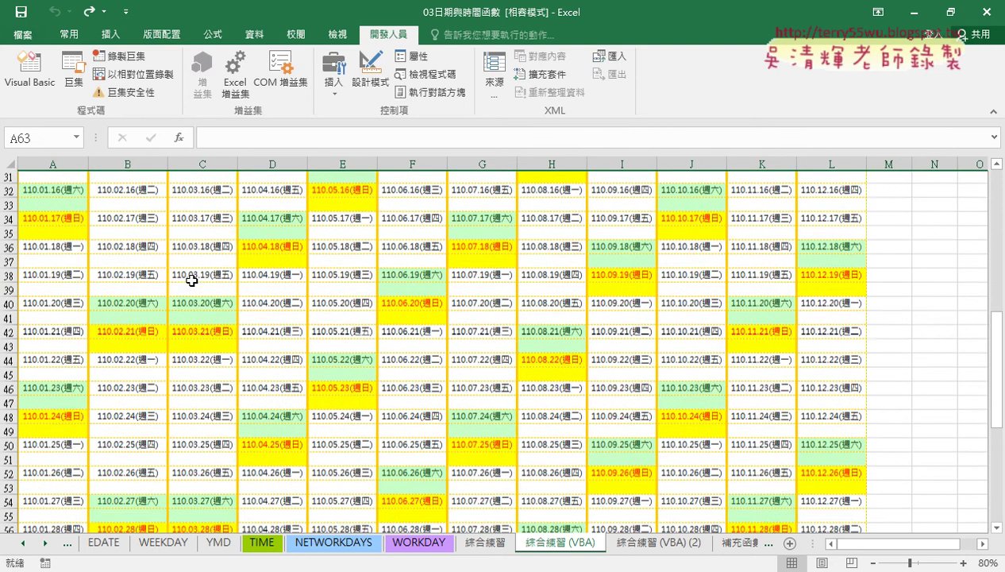
{"action": "scroll", "coordinate": [193, 280], "scroll_direction": "up", "scroll_amount": 3}
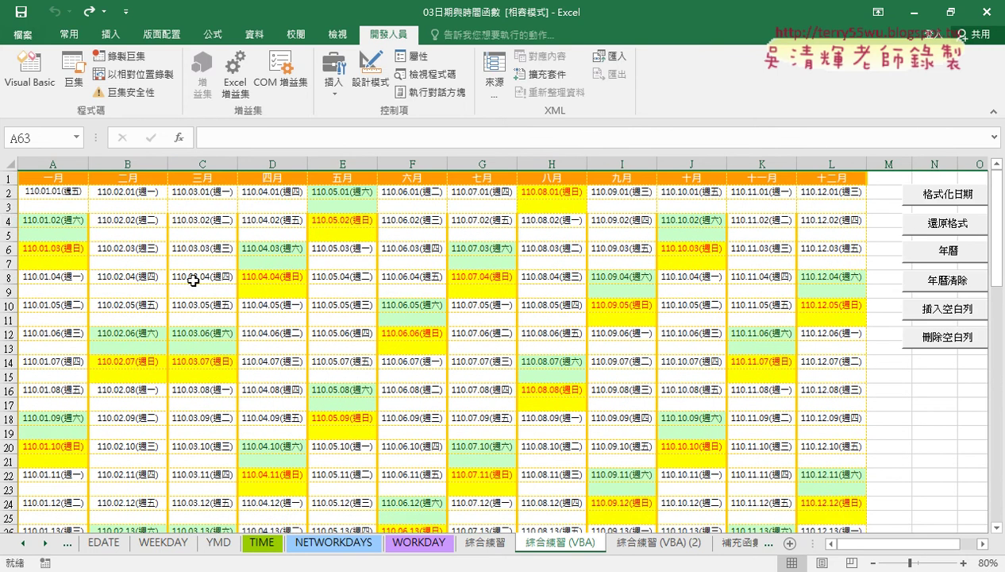
{"action": "left_click", "coordinate": [8, 207]}
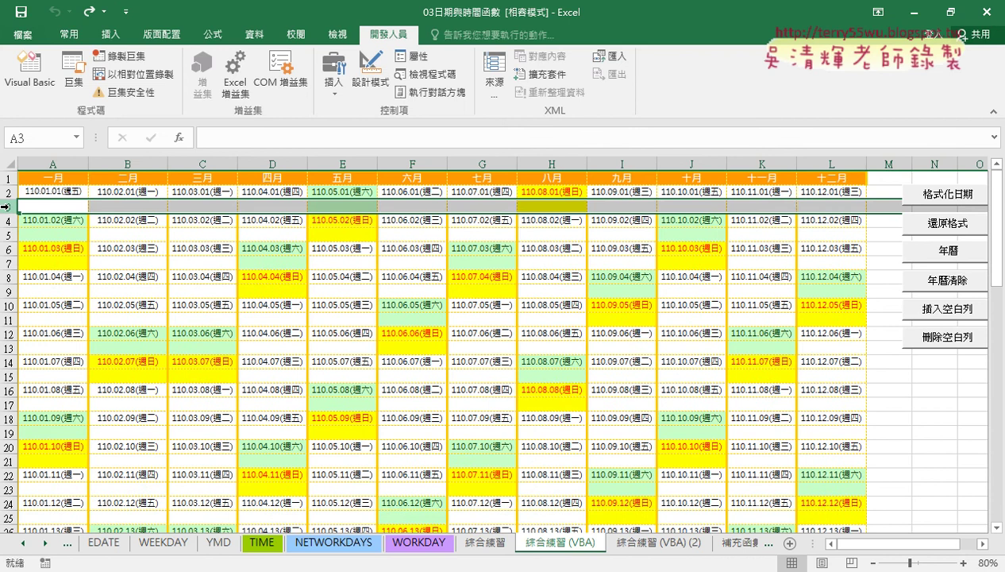
{"action": "left_click", "coordinate": [30, 71]}
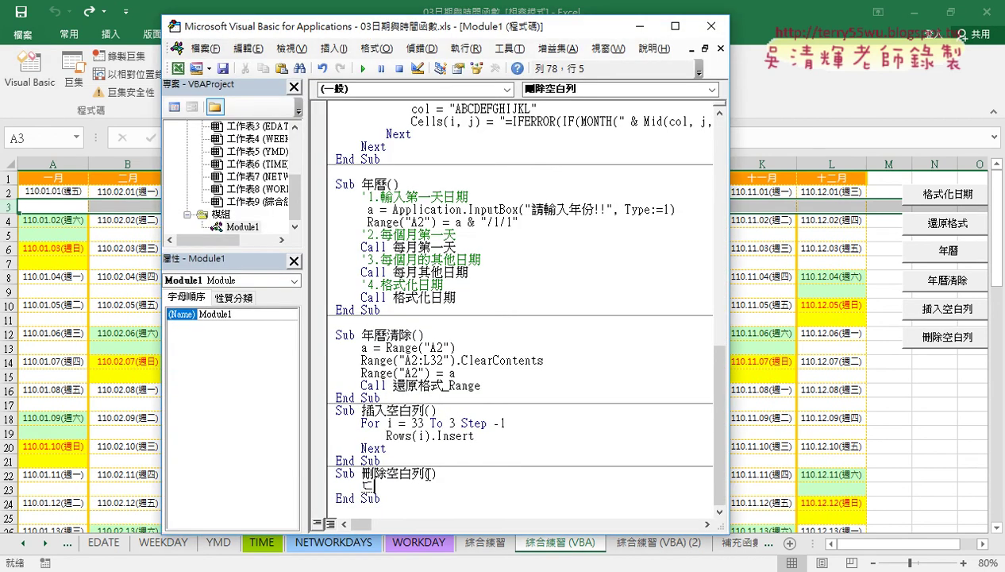
- Write a For i = 63 To 3 Step -2 … Next loop in 刪除空白列
{"action": "type", "text": "for "}
{"action": "type", "text": "i="}
{"action": "type", "text": "63"}
{"action": "type", "text": " to 3"}
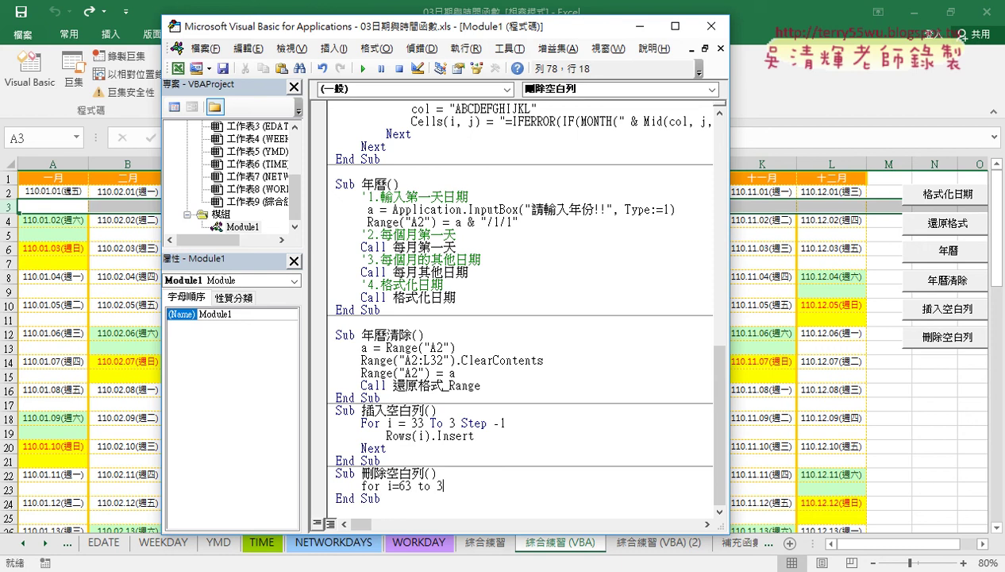
{"action": "type", "text": " st"}
{"action": "type", "text": "ep-"}
{"action": "type", "text": "2"}
{"action": "key", "text": "Return"}
{"action": "key", "text": "Return"}
{"action": "type", "text": "n"}
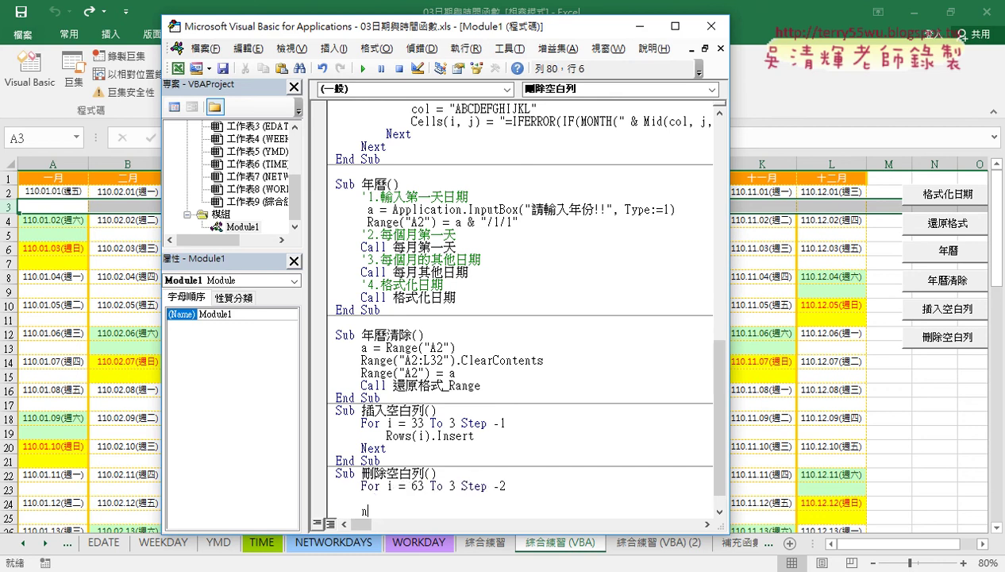
{"action": "type", "text": "ext"}
{"action": "scroll", "coordinate": [441, 463], "scroll_direction": "down", "scroll_amount": 1}
{"action": "left_click", "coordinate": [405, 411]}
{"action": "mouse_move", "coordinate": [387, 411]}
{"action": "left_mouse_down"}
{"action": "mouse_move", "coordinate": [430, 411]}
{"action": "mouse_move", "coordinate": [406, 473]}
{"action": "left_mouse_up"}
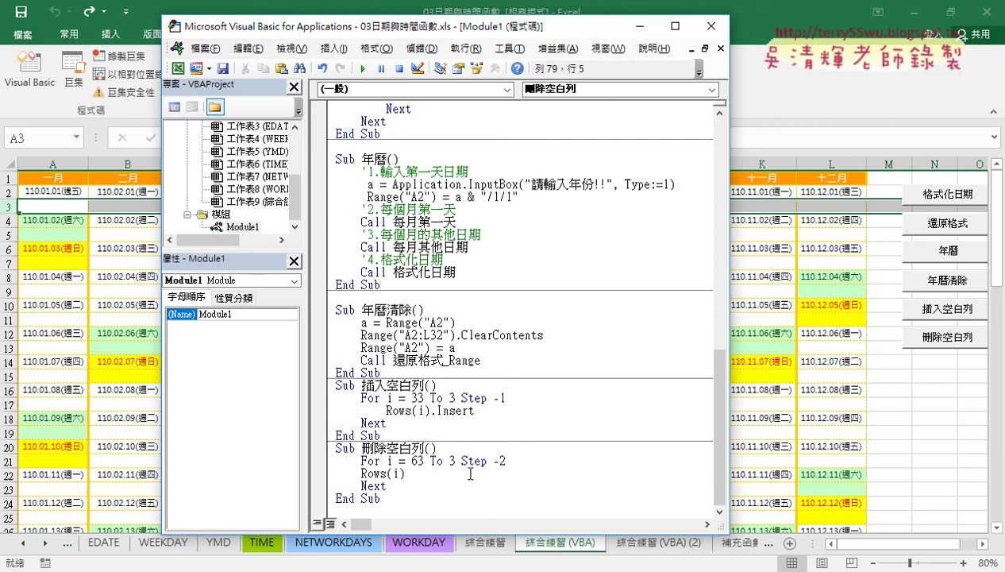
- Make the loop body Rows(i).Delete and run the 刪除空白列 macro
{"action": "key", "text": "Tab"}
{"action": "key", "text": "Right"}
{"action": "key", "text": "Right"}
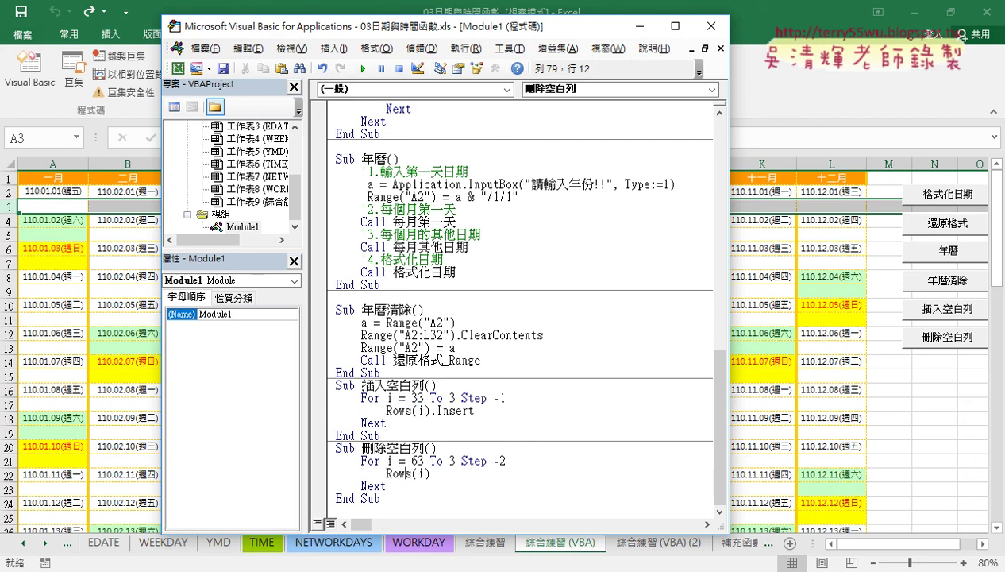
{"action": "key", "text": "Right"}
{"action": "key", "text": "Right"}
{"action": "key", "text": "Right"}
{"action": "key", "text": "Right"}
{"action": "key", "text": "Right"}
{"action": "type", "text": "."}
{"action": "type", "text": "de"}
{"action": "type", "text": "l"}
{"action": "type", "text": "ete"}
{"action": "left_click_drag", "start_coordinate": [475, 474], "coordinate": [437, 473]}
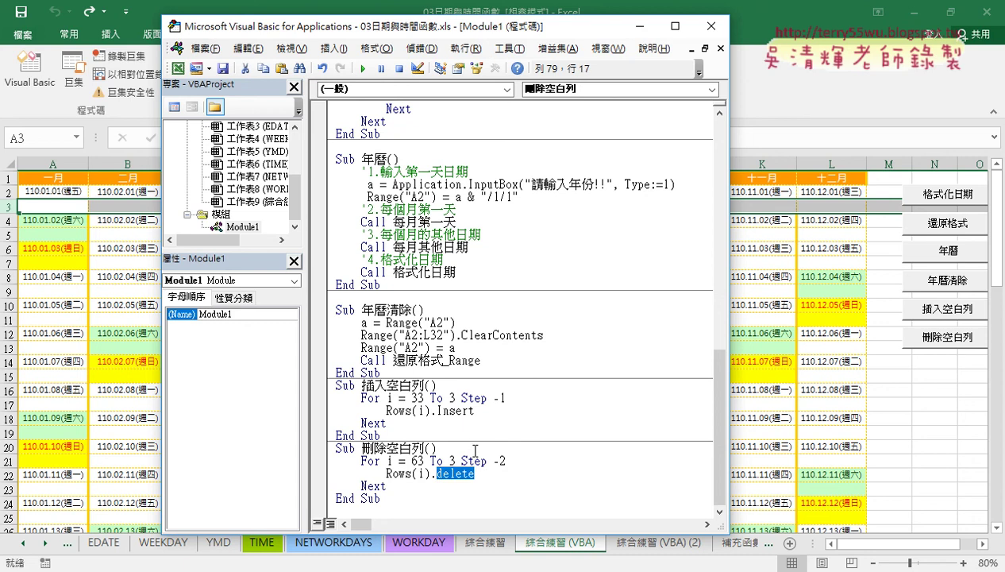
{"action": "left_click", "coordinate": [474, 450]}
{"action": "left_click_drag", "start_coordinate": [438, 473], "coordinate": [446, 473]}
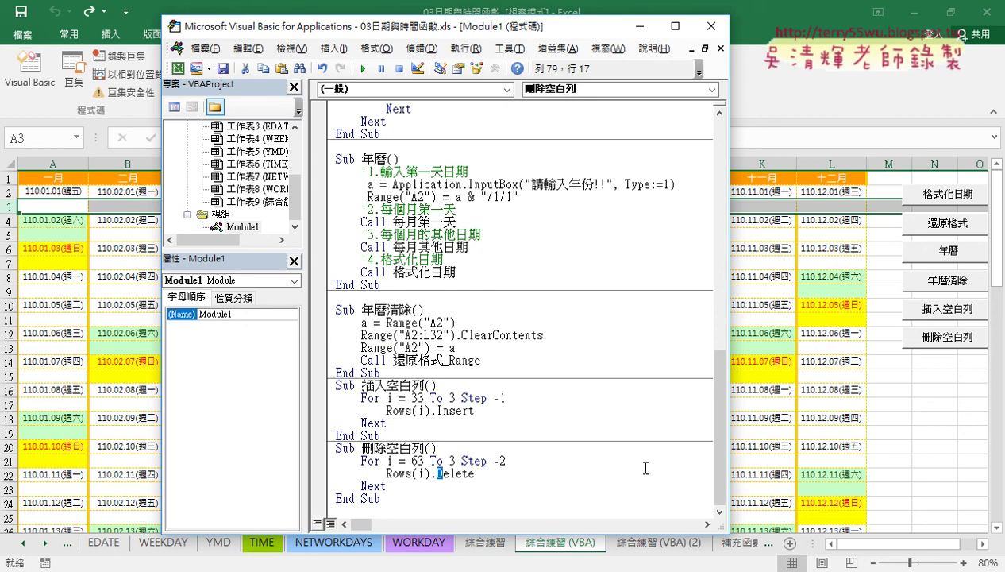
{"action": "left_click", "coordinate": [491, 476]}
{"action": "left_click", "coordinate": [364, 69]}
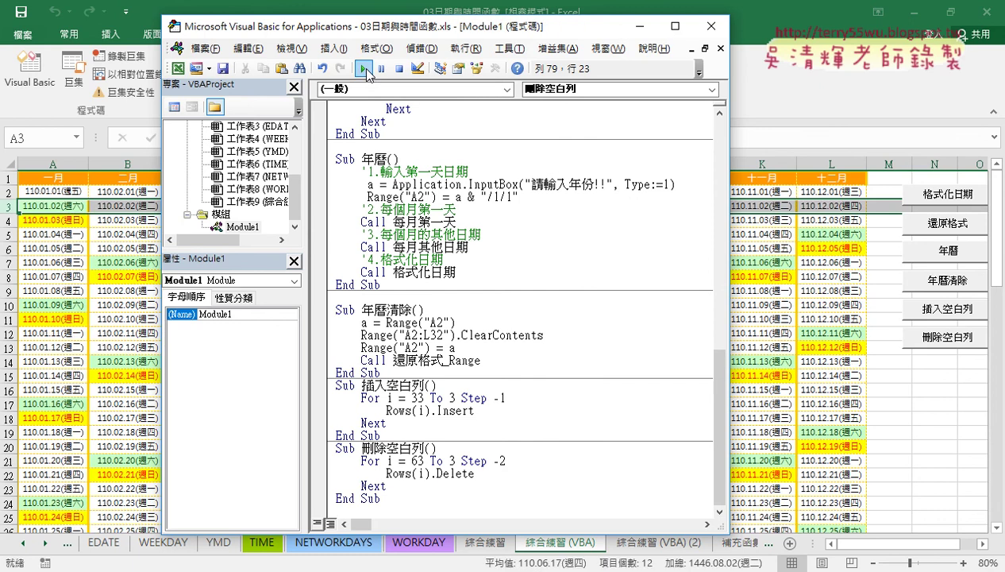
- Use the 插入空白列 sheet button to add gaps between date rows, then 刪除空白列 to remove them
{"action": "left_click", "coordinate": [52, 334]}
{"action": "scroll", "coordinate": [135, 357], "scroll_direction": "down", "scroll_amount": 3}
{"action": "scroll", "coordinate": [143, 393], "scroll_direction": "down", "scroll_amount": 1}
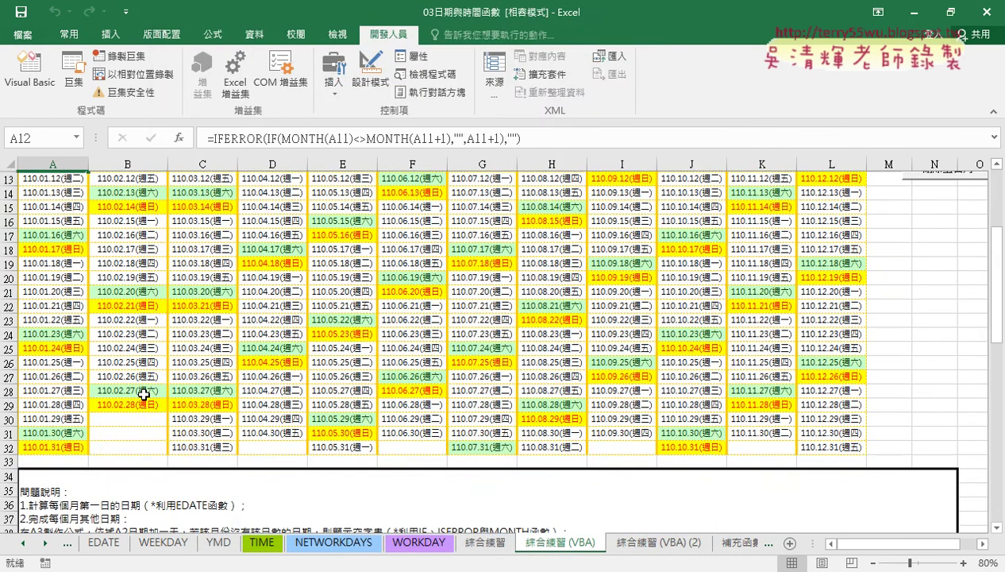
{"action": "scroll", "coordinate": [434, 394], "scroll_direction": "up", "scroll_amount": 3}
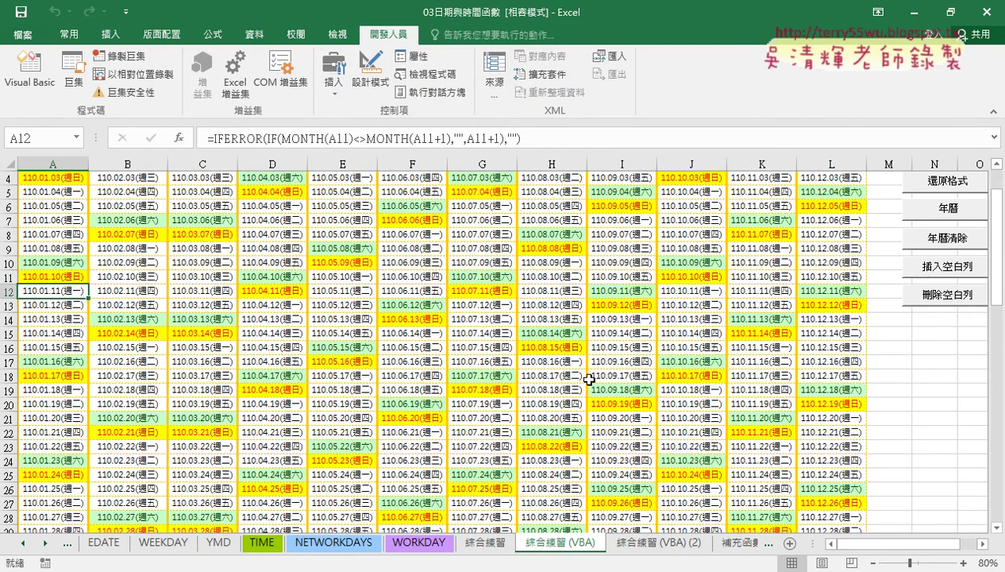
{"action": "left_click", "coordinate": [935, 270]}
{"action": "scroll", "coordinate": [796, 355], "scroll_direction": "down", "scroll_amount": 4}
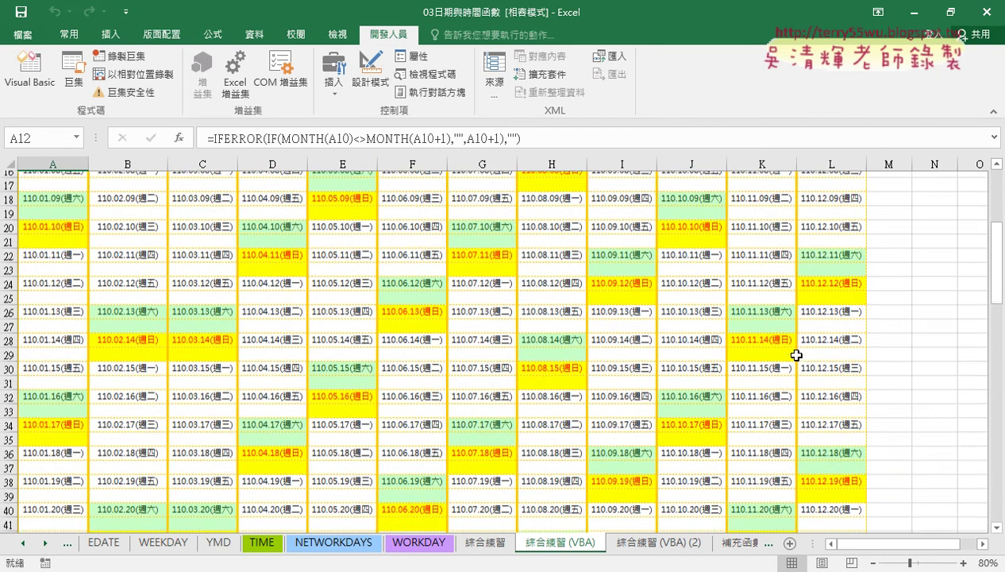
{"action": "scroll", "coordinate": [796, 355], "scroll_direction": "down", "scroll_amount": 4}
{"action": "scroll", "coordinate": [795, 355], "scroll_direction": "down", "scroll_amount": 2}
{"action": "scroll", "coordinate": [796, 355], "scroll_direction": "down", "scroll_amount": 4}
{"action": "scroll", "coordinate": [795, 355], "scroll_direction": "up", "scroll_amount": 14}
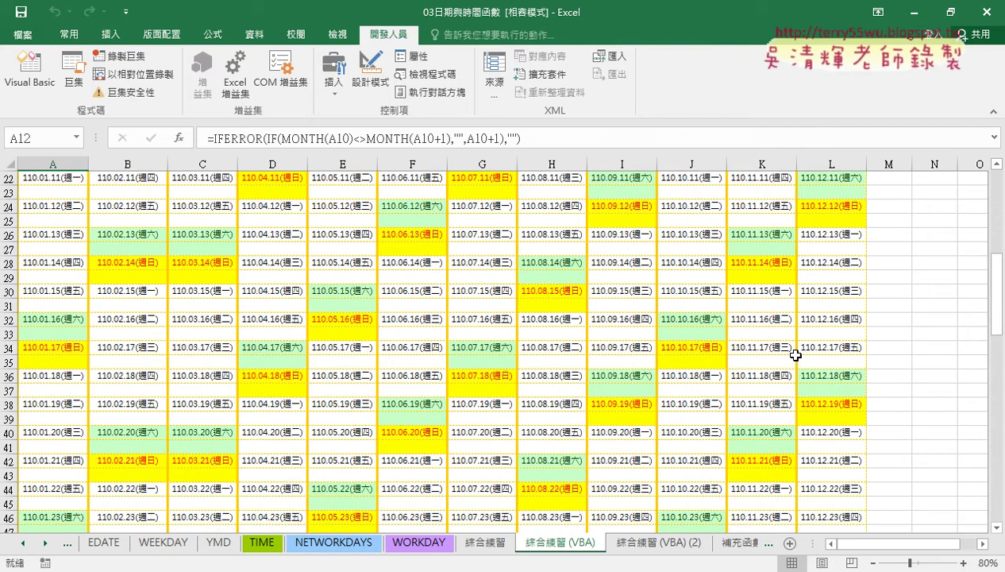
{"action": "scroll", "coordinate": [796, 355], "scroll_direction": "up", "scroll_amount": 2}
{"action": "left_click", "coordinate": [942, 340]}
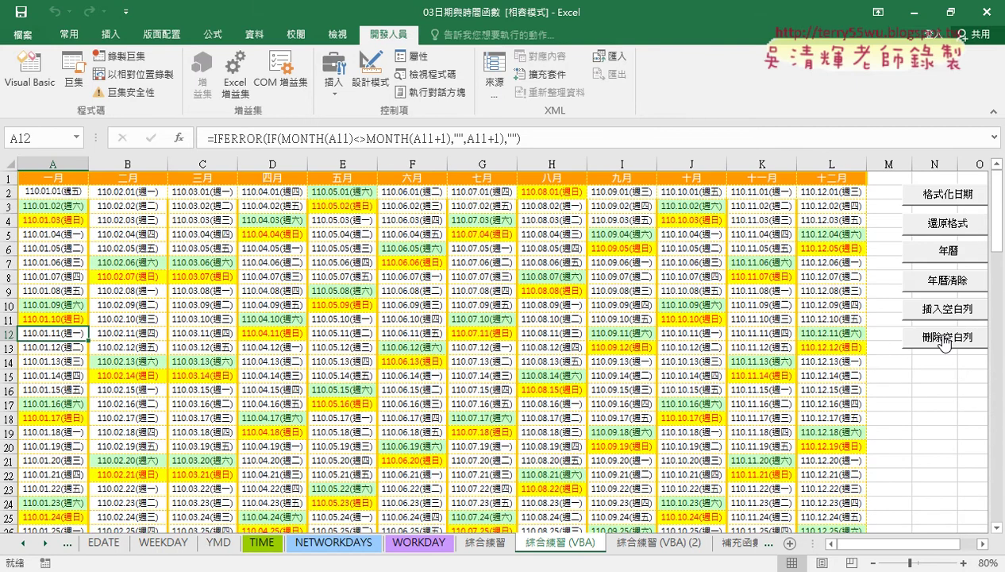
- Toggle the blank rows between the calendar dates off and back on, then scroll down the sheet
{"action": "left_click", "coordinate": [932, 312]}
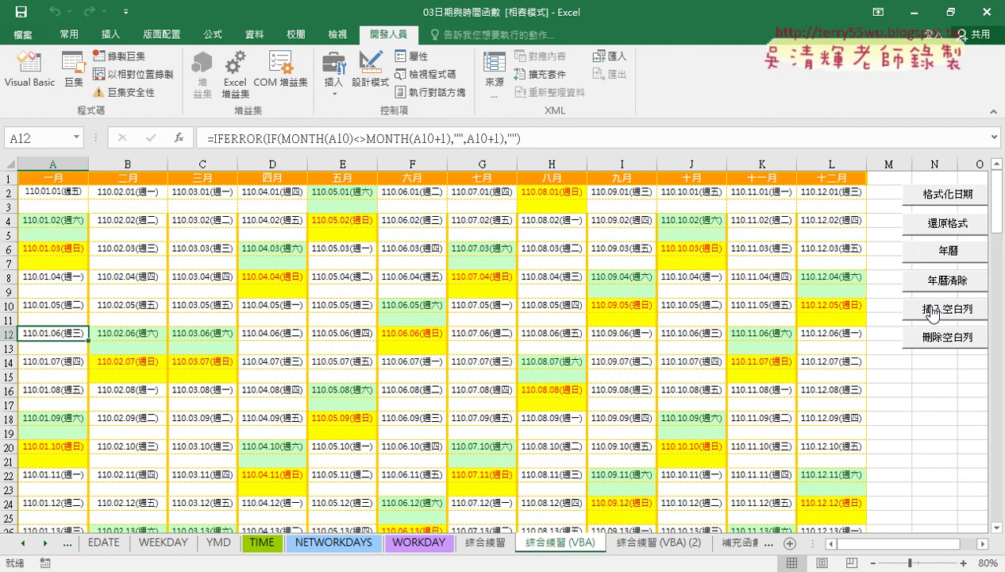
{"action": "left_click", "coordinate": [946, 339]}
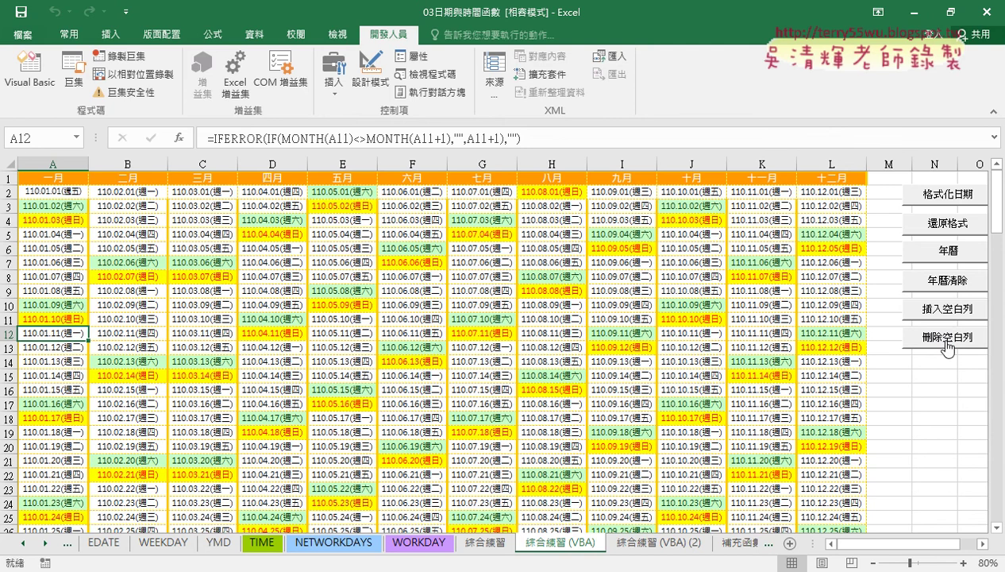
{"action": "left_click", "coordinate": [950, 316]}
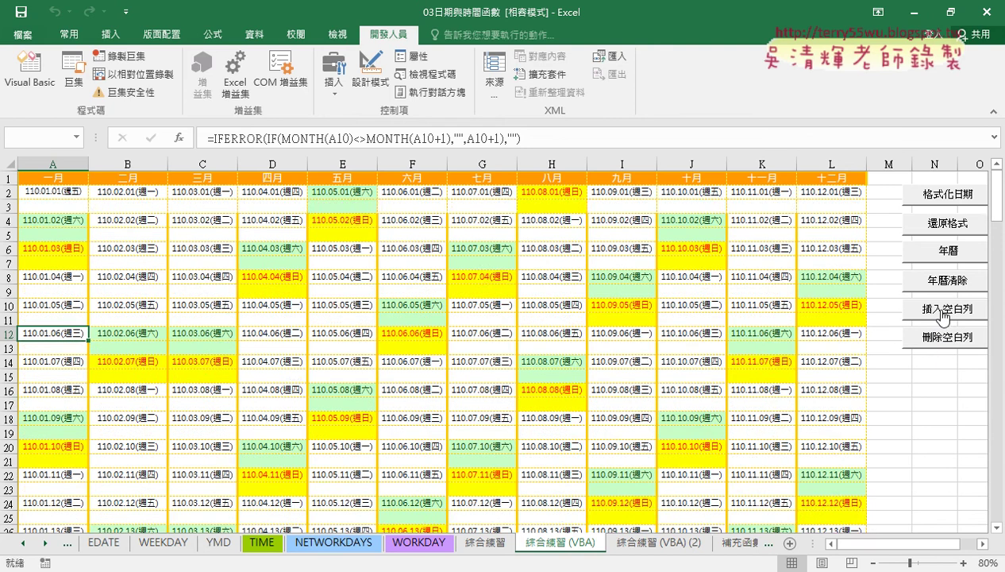
{"action": "scroll", "coordinate": [291, 314], "scroll_direction": "down", "scroll_amount": 5}
{"action": "scroll", "coordinate": [308, 312], "scroll_direction": "down", "scroll_amount": 5}
{"action": "scroll", "coordinate": [308, 312], "scroll_direction": "down", "scroll_amount": 3}
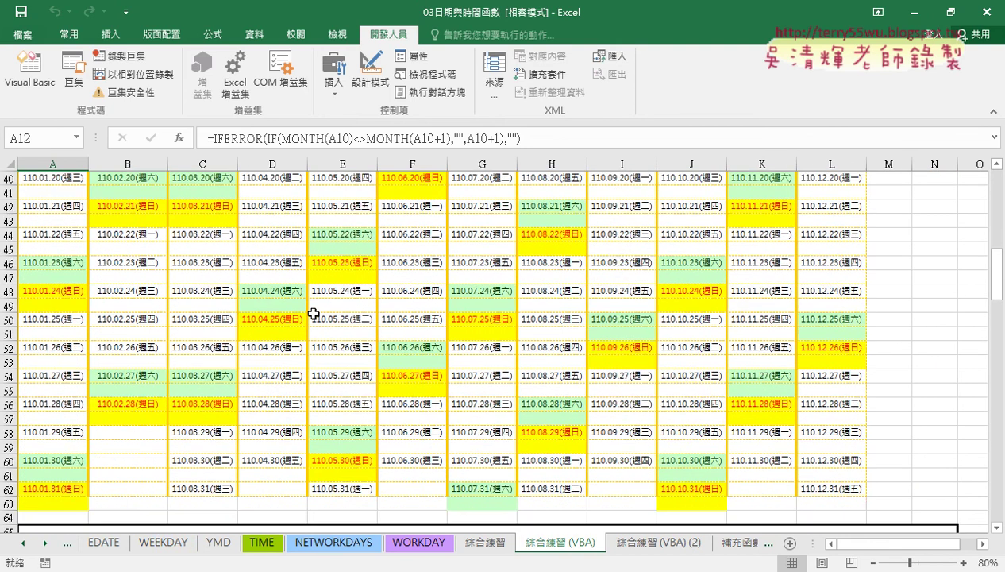
{"action": "scroll", "coordinate": [308, 312], "scroll_direction": "down", "scroll_amount": 2}
- Check the inherited fill in row 63 (cells A63 and J63), then return to the VBA editor
{"action": "left_click", "coordinate": [10, 418]}
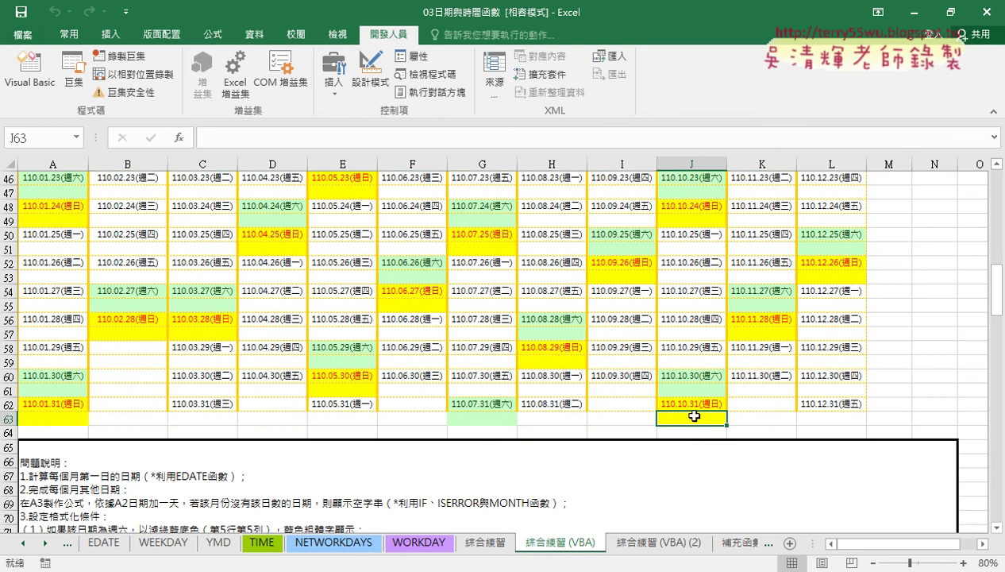
{"action": "left_click", "coordinate": [66, 416]}
{"action": "left_click", "coordinate": [66, 403]}
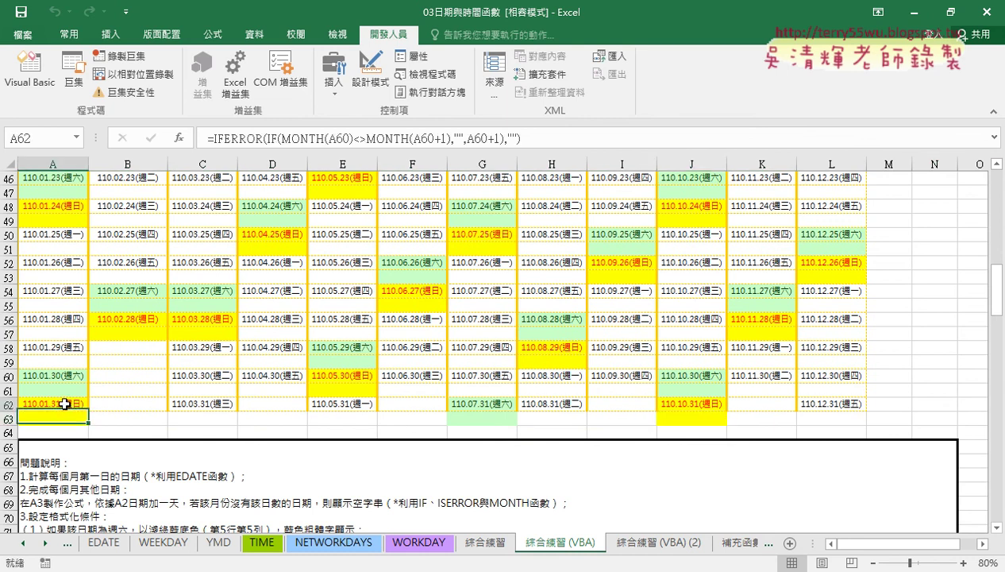
{"action": "left_click", "coordinate": [66, 416]}
{"action": "left_click", "coordinate": [687, 416]}
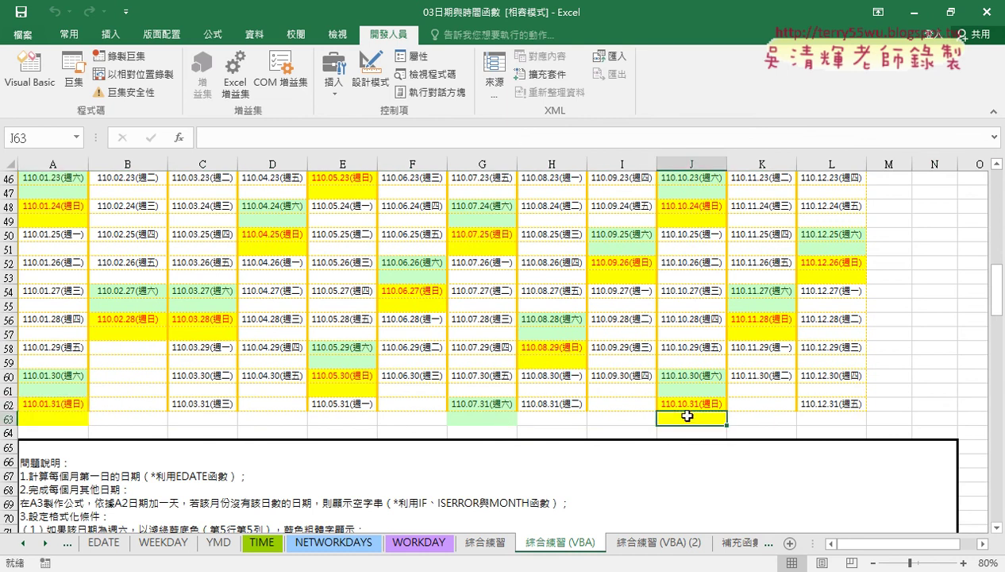
{"action": "left_click", "coordinate": [287, 568]}
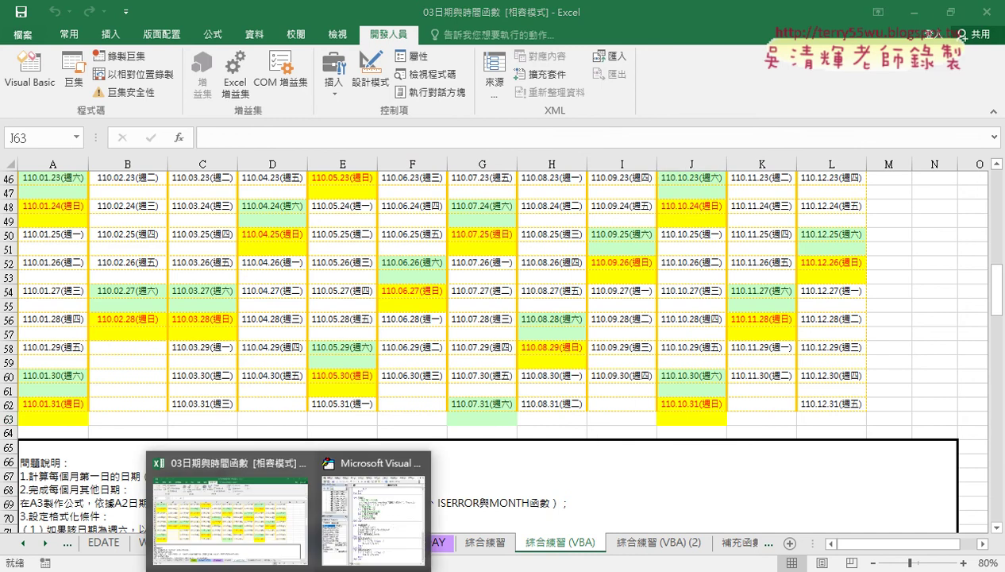
{"action": "left_click", "coordinate": [395, 533]}
- Add the line Cells.Interior.Color = xlNone after Rows(i).Insert in the 插入空白列 sub
{"action": "left_click", "coordinate": [478, 410]}
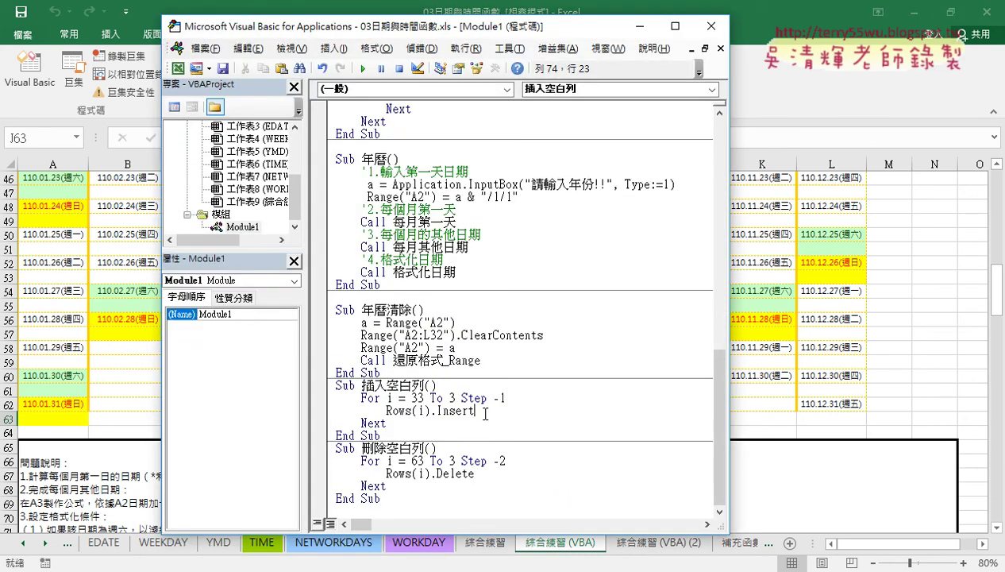
{"action": "key", "text": "Return"}
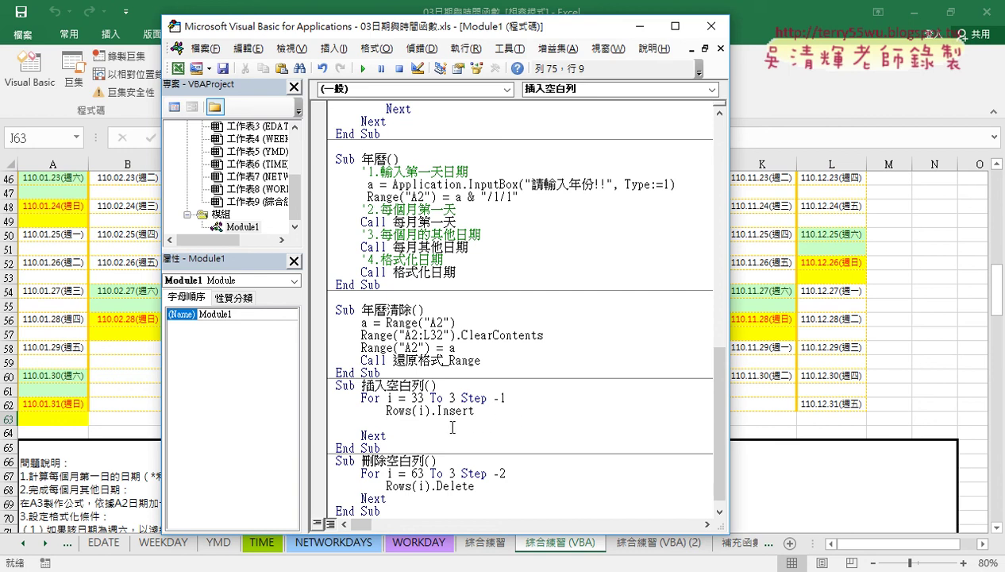
{"action": "type", "text": "ce"}
{"action": "type", "text": "lls."}
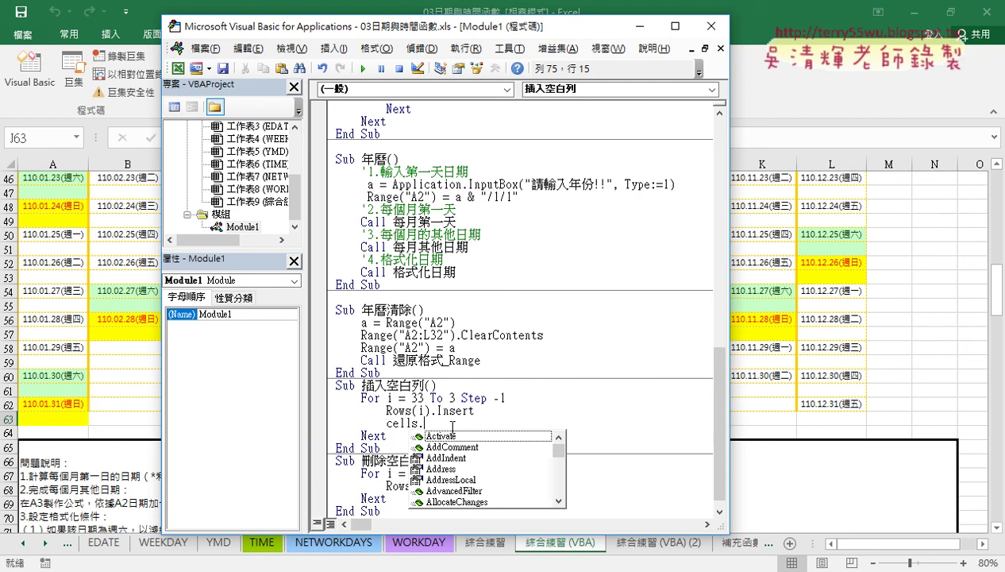
{"action": "type", "text": "in"}
{"action": "key", "text": "Down"}
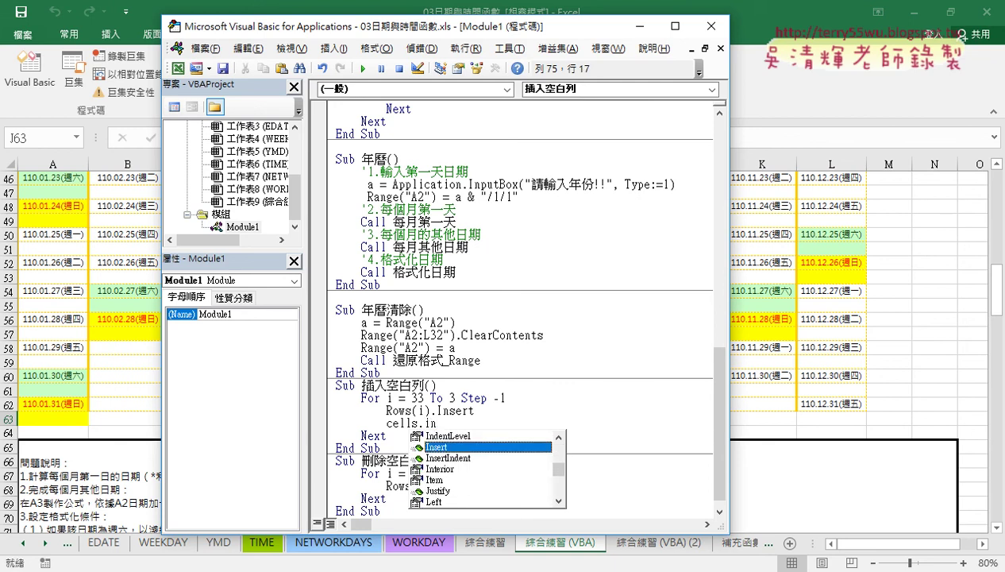
{"action": "key", "text": "Down"}
{"action": "key", "text": "Down"}
{"action": "key", "text": "Tab"}
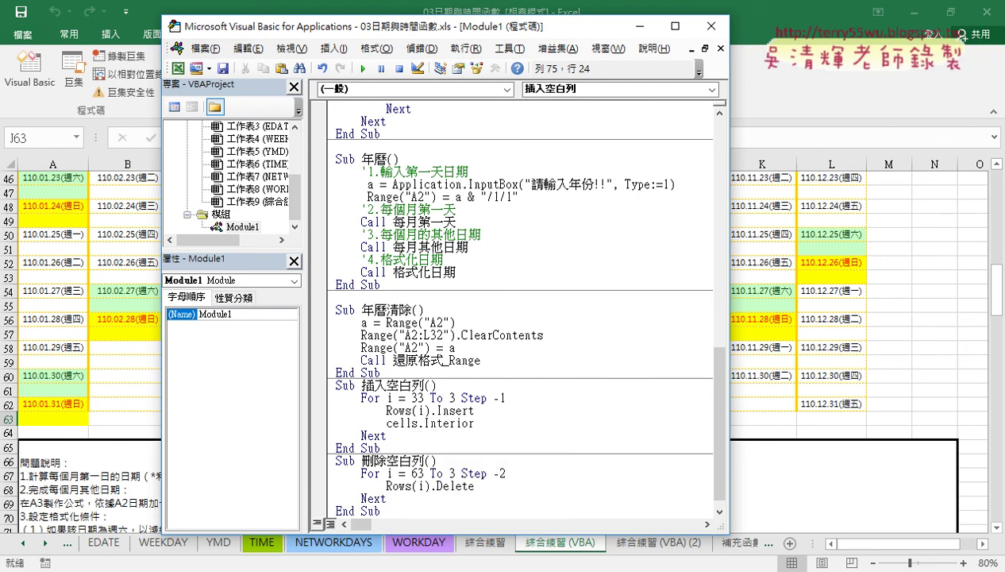
{"action": "type", "text": "."}
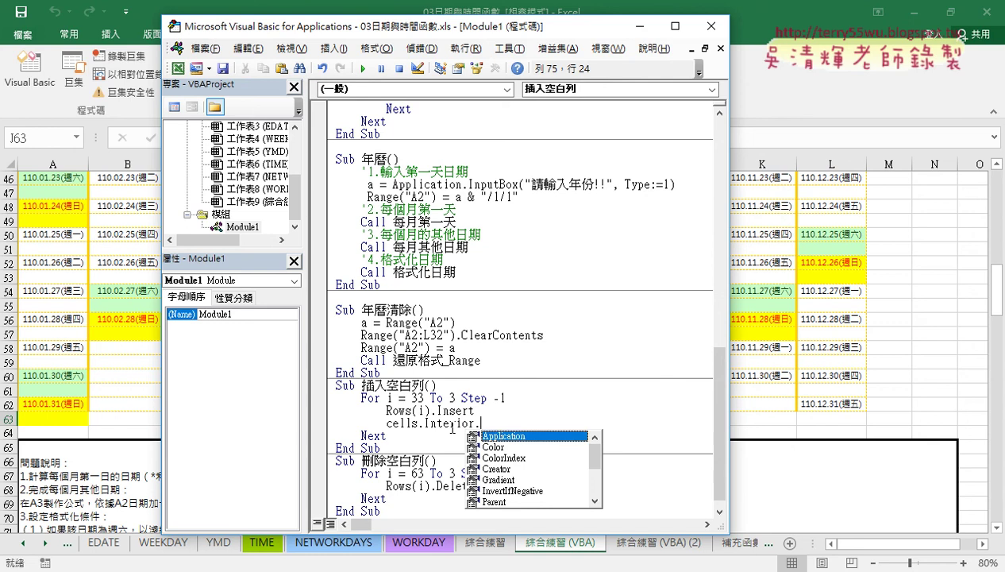
{"action": "key", "text": "Down"}
{"action": "key", "text": "Tab"}
{"action": "type", "text": "="}
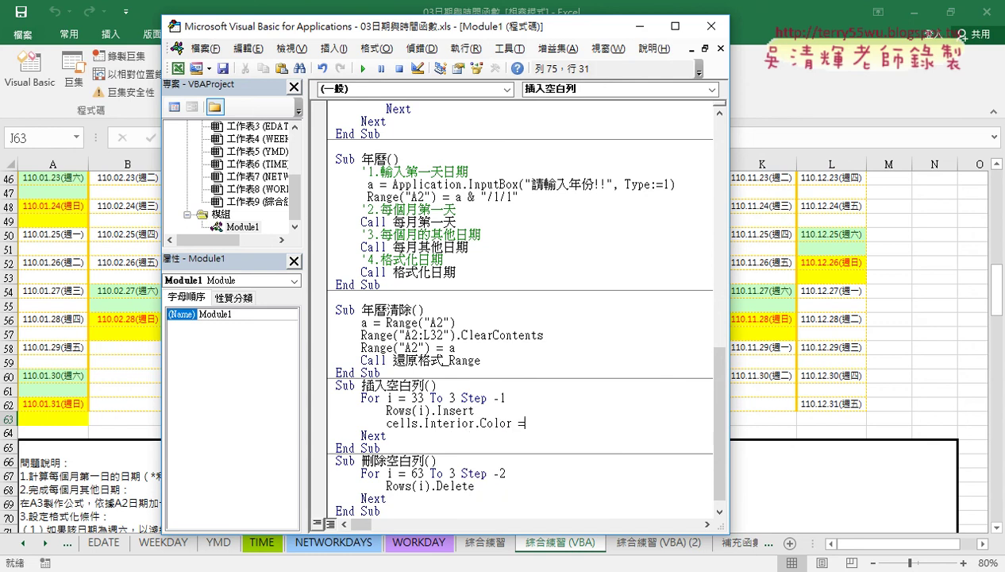
{"action": "type", "text": "xl"}
{"action": "type", "text": "none"}
{"action": "key", "text": "Up"}
- Replace Cells with Rows(i) so the new line reads Rows(i).Interior.Color = xlNone
{"action": "mouse_move", "coordinate": [418, 423]}
{"action": "left_mouse_down"}
{"action": "mouse_move", "coordinate": [386, 423]}
{"action": "mouse_move", "coordinate": [406, 410]}
{"action": "mouse_move", "coordinate": [386, 410]}
{"action": "left_mouse_up"}
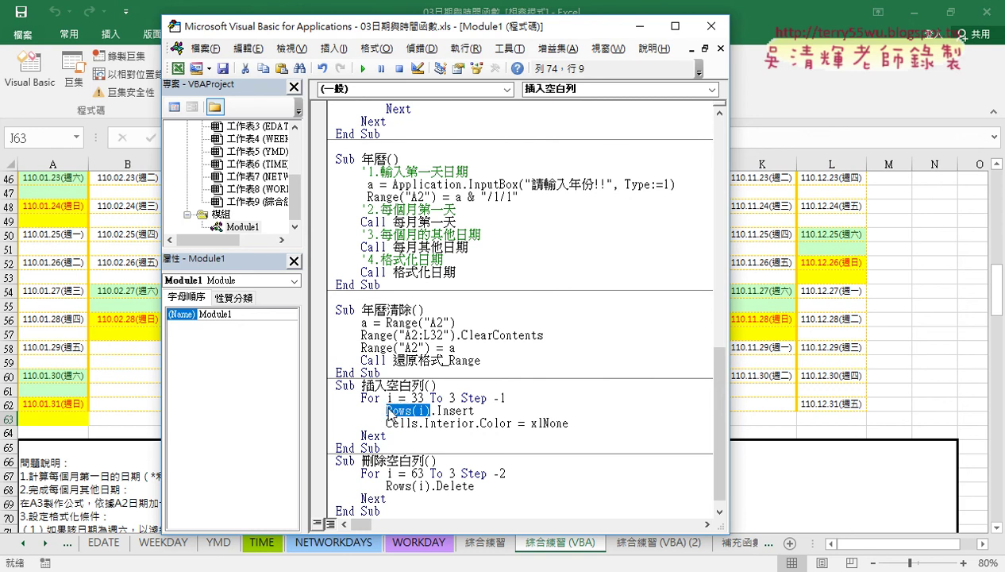
{"action": "right_click", "coordinate": [409, 408]}
{"action": "key", "text": "Escape"}
{"action": "left_click_drag", "start_coordinate": [417, 423], "coordinate": [386, 423]}
{"action": "key", "text": "ctrl+v"}
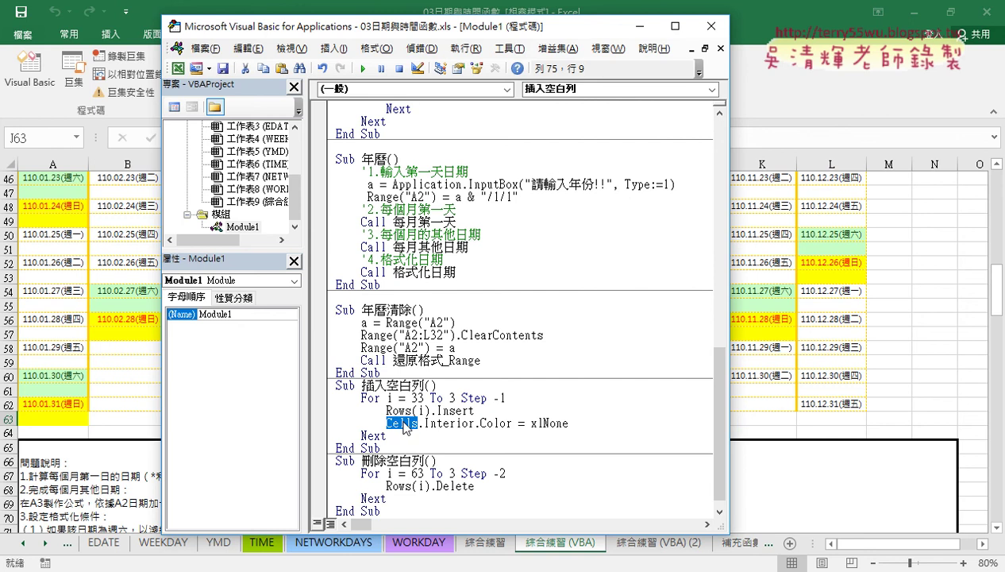
{"action": "right_click", "coordinate": [404, 420]}
{"action": "key", "text": "Escape"}
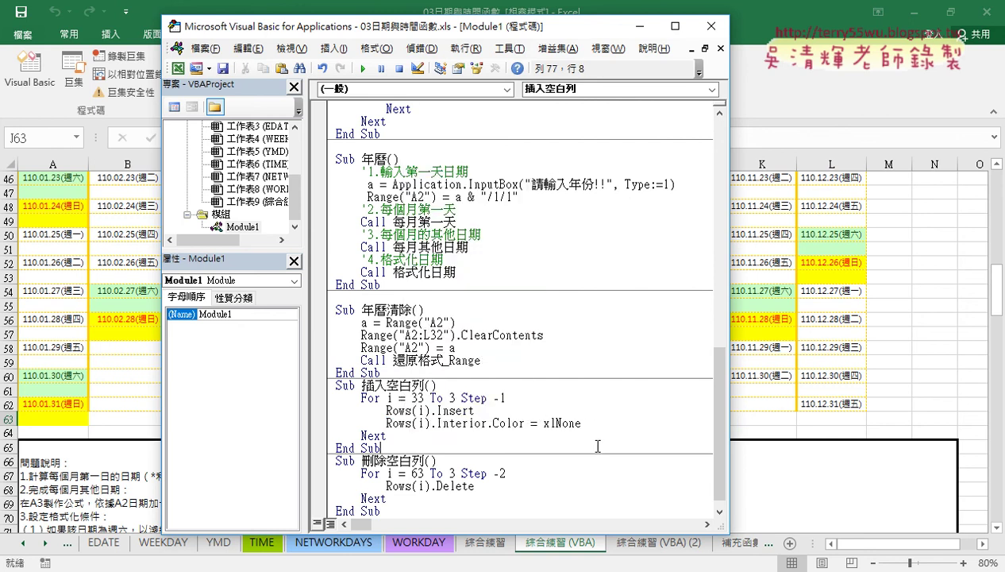
{"action": "left_click_drag", "start_coordinate": [581, 423], "coordinate": [388, 423]}
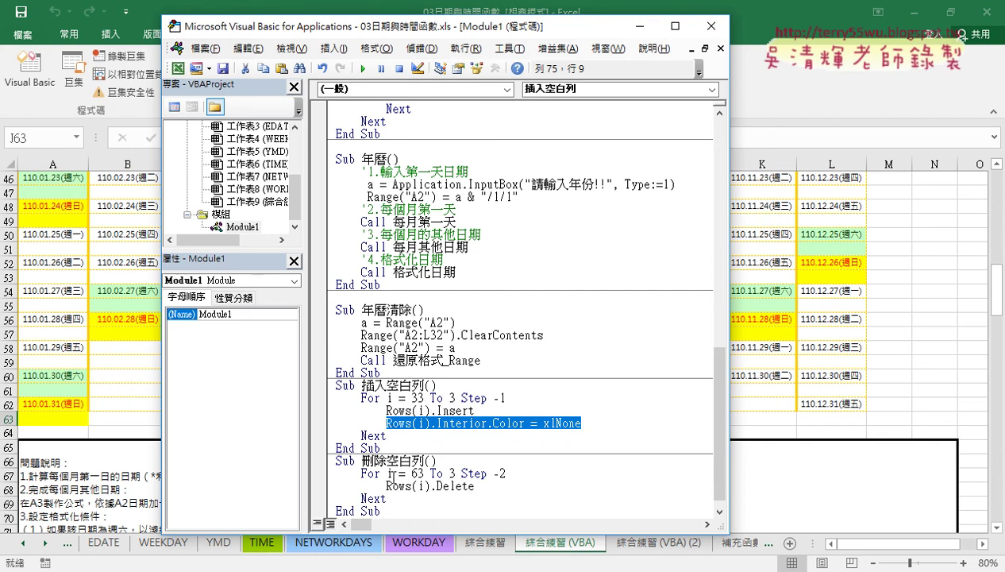
{"action": "left_click", "coordinate": [396, 483]}
- Run the delete macro, then repeatedly insert and remove blank rows with the 插入空白列 and 刪除空白列 buttons
{"action": "left_click", "coordinate": [364, 70]}
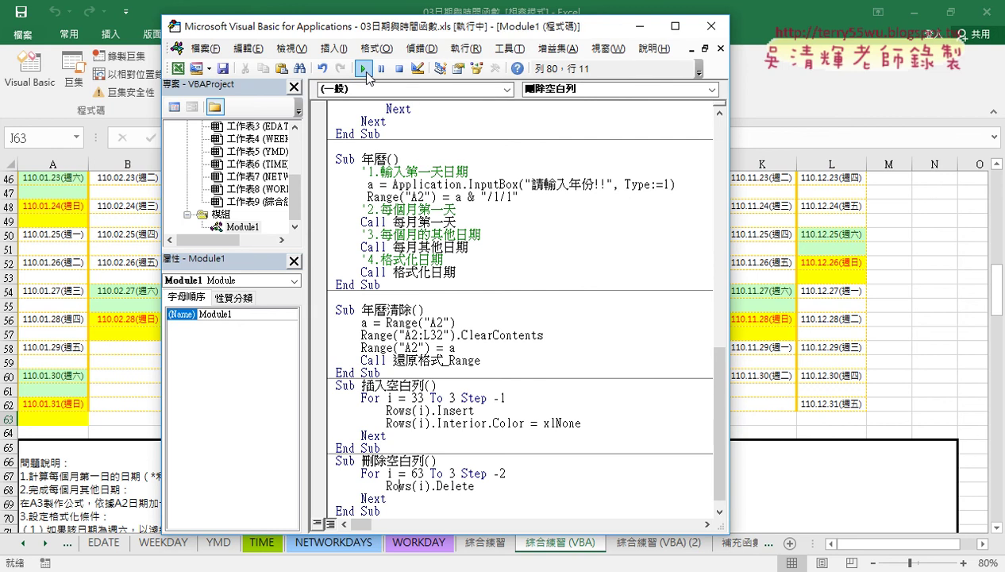
{"action": "left_click", "coordinate": [889, 389]}
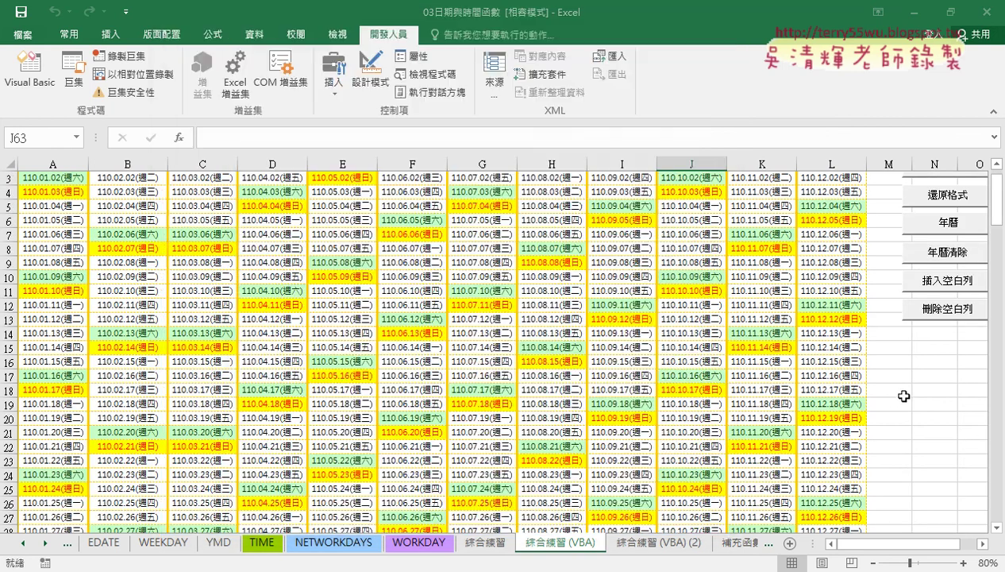
{"action": "left_click", "coordinate": [949, 280]}
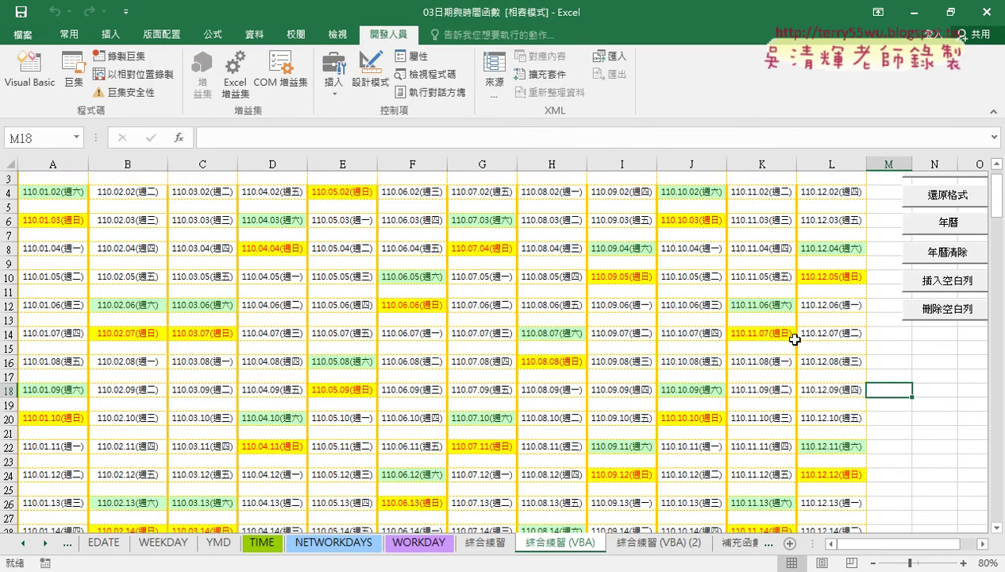
{"action": "scroll", "coordinate": [795, 339], "scroll_direction": "down", "scroll_amount": 3}
{"action": "scroll", "coordinate": [795, 345], "scroll_direction": "down", "scroll_amount": 3}
{"action": "scroll", "coordinate": [795, 349], "scroll_direction": "down", "scroll_amount": 8}
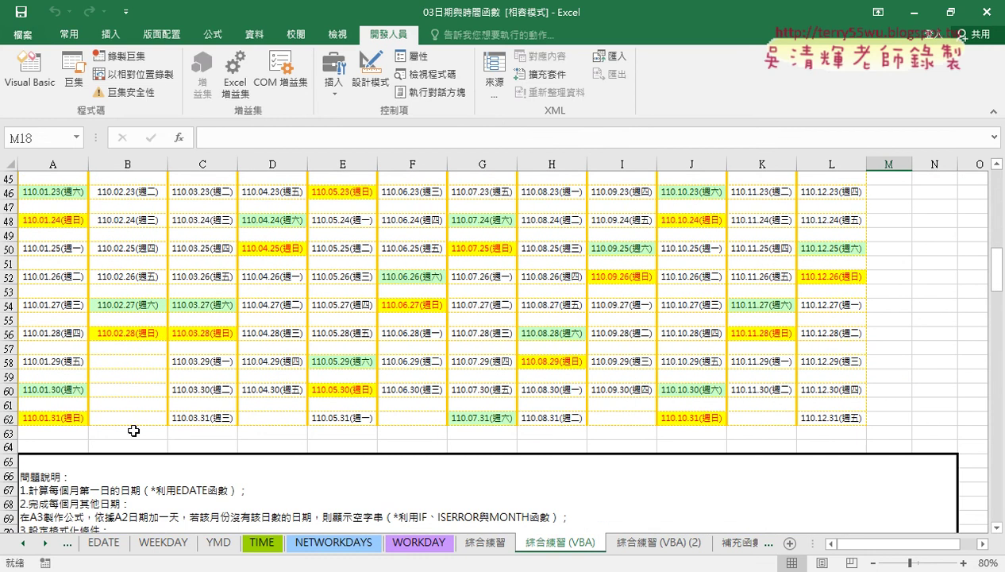
{"action": "scroll", "coordinate": [627, 406], "scroll_direction": "up", "scroll_amount": 7}
{"action": "scroll", "coordinate": [630, 407], "scroll_direction": "up", "scroll_amount": 8}
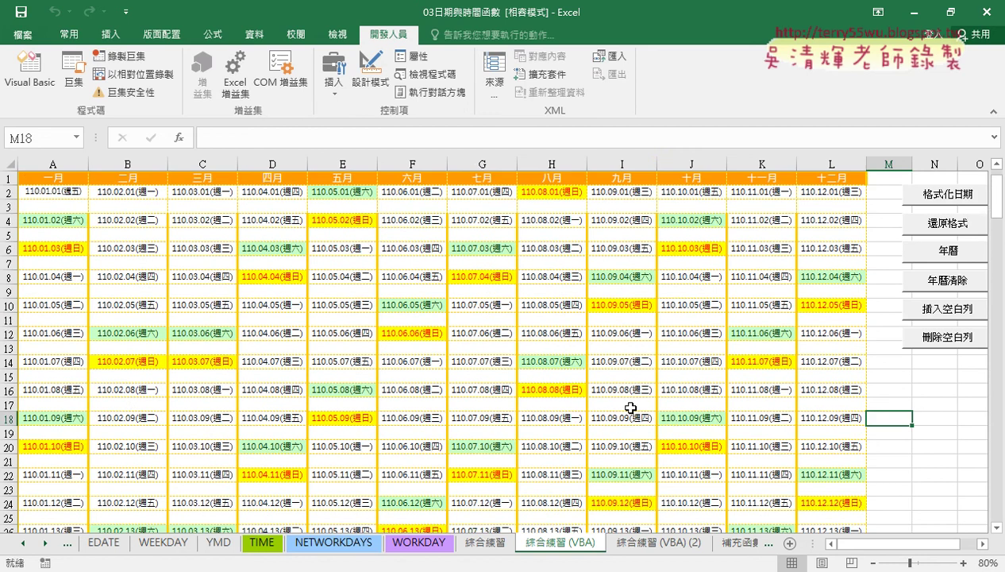
{"action": "left_click", "coordinate": [930, 335]}
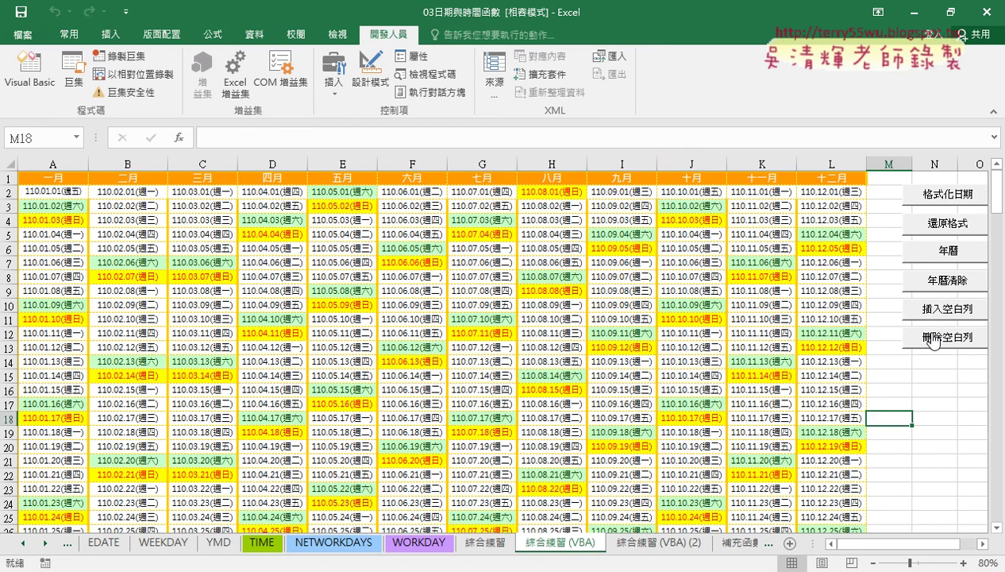
{"action": "left_click", "coordinate": [946, 311]}
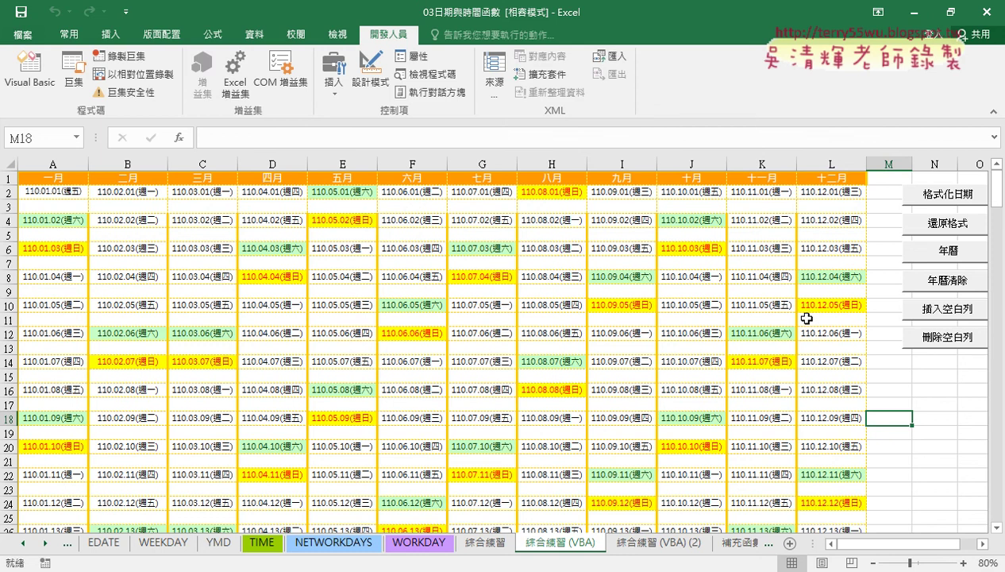
{"action": "left_click", "coordinate": [925, 340]}
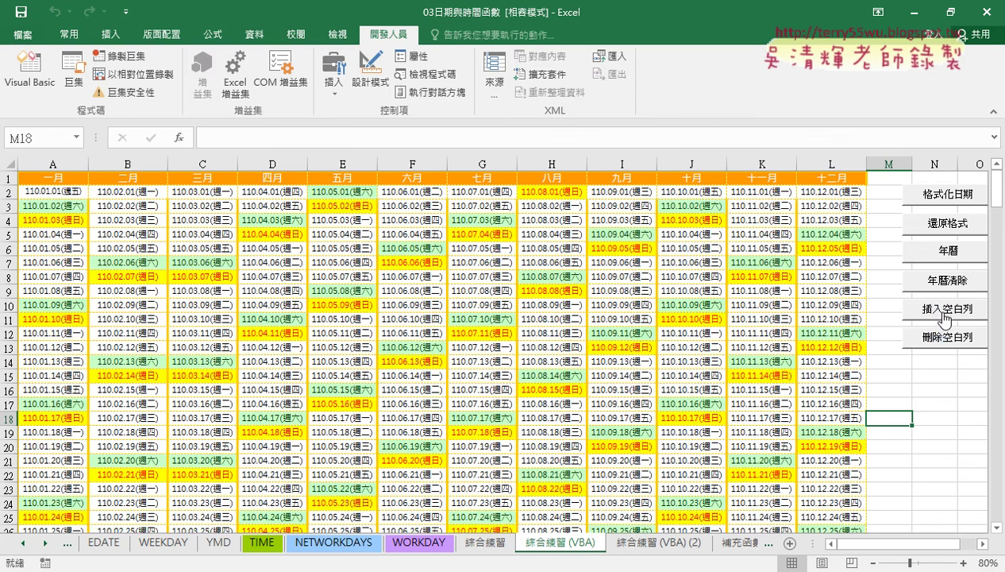
{"action": "left_click", "coordinate": [944, 315]}
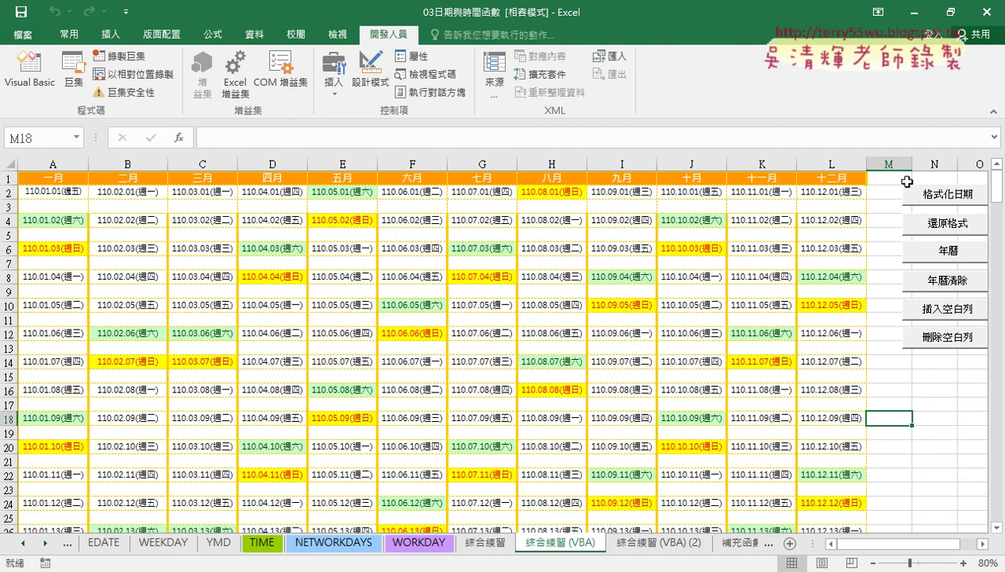
- Check that blank row 23 has no fill, then delete and reinsert the blank rows
{"action": "left_click", "coordinate": [46, 489]}
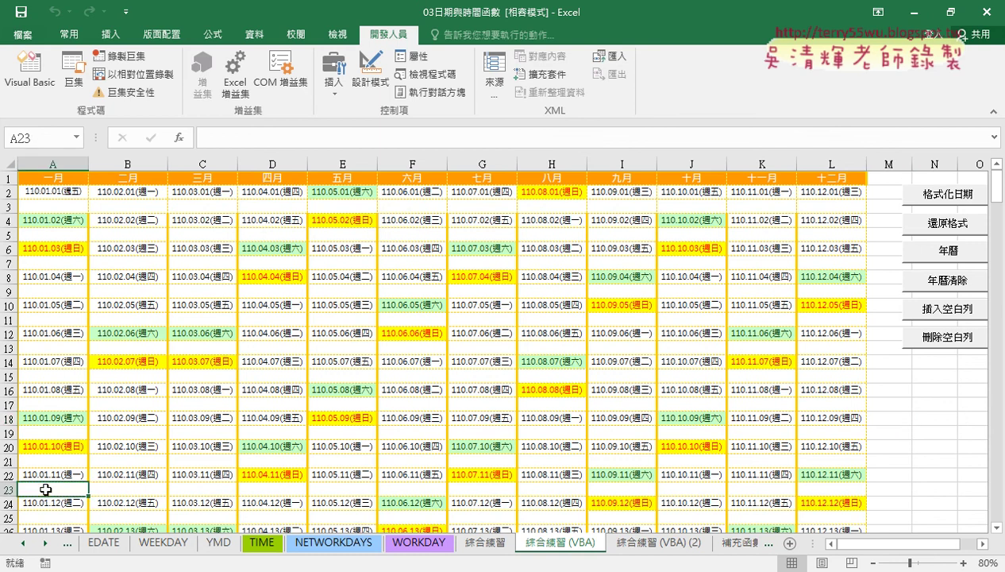
{"action": "key", "text": "ctrl+Right"}
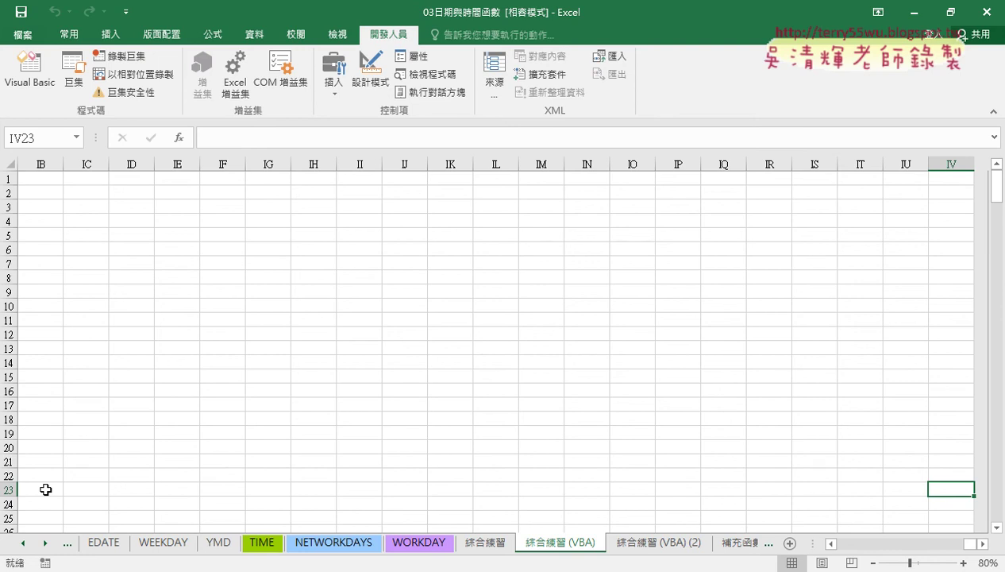
{"action": "key", "text": "Home"}
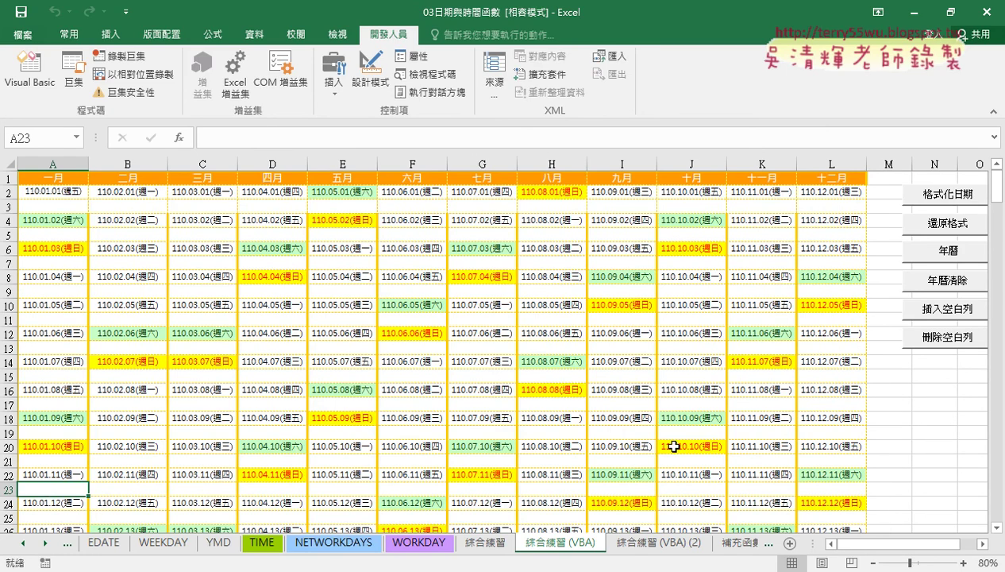
{"action": "left_click", "coordinate": [941, 336]}
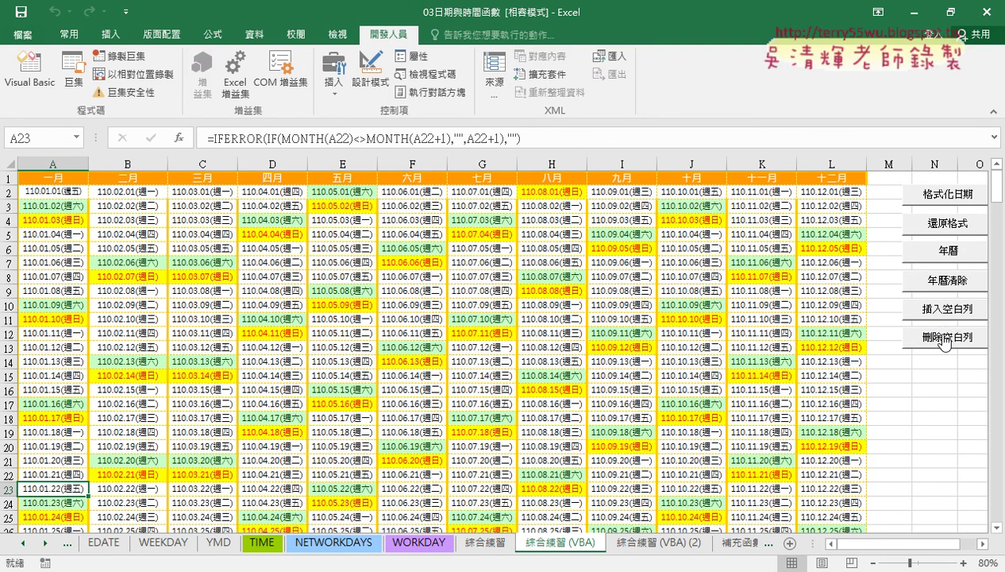
{"action": "left_click", "coordinate": [949, 310]}
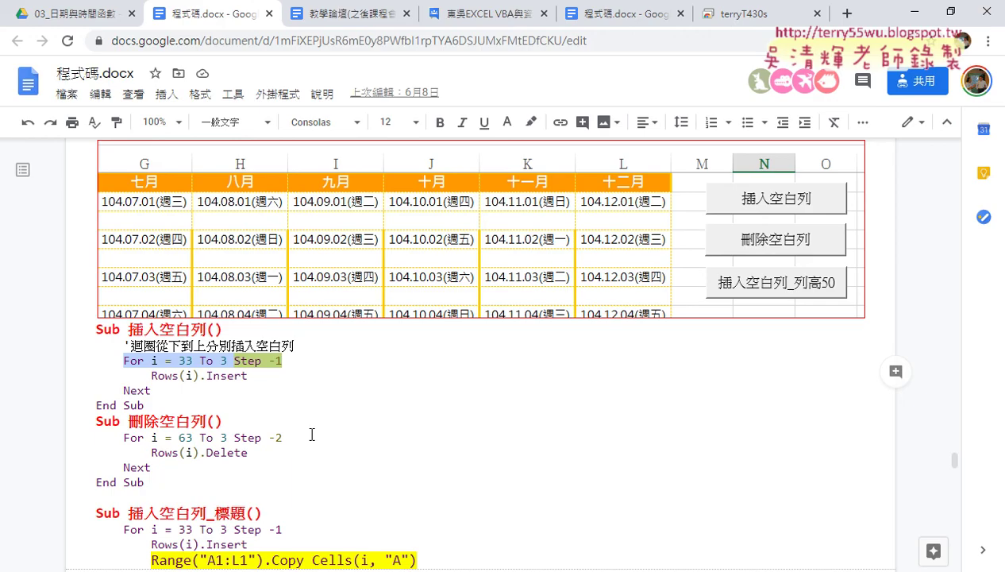
- Scroll 程式碼.docx to the 插入列後底色清除 note and select the Rows(i).Interior.Color = xlNone line
{"action": "left_click", "coordinate": [312, 434]}
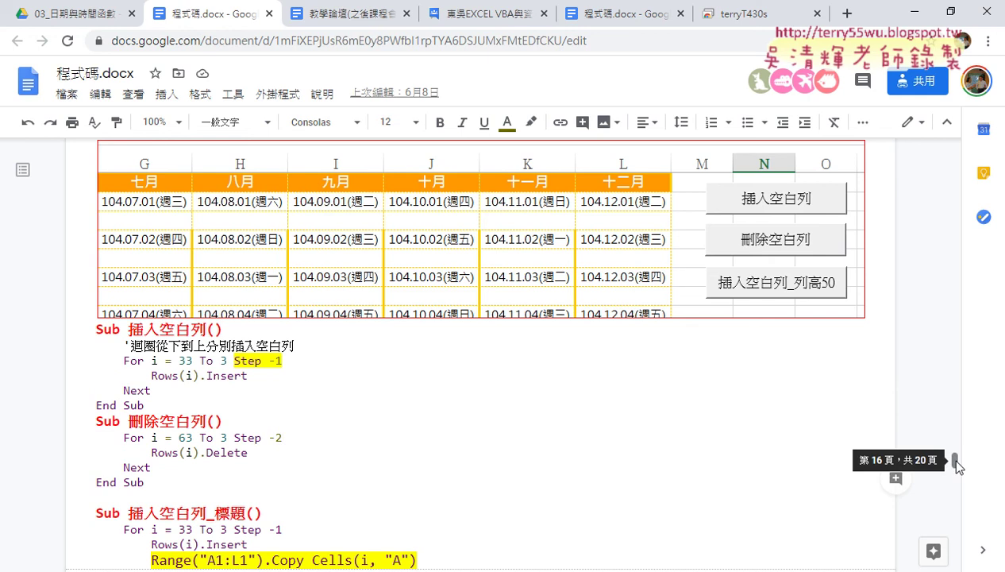
{"action": "left_click_drag", "start_coordinate": [143, 482], "coordinate": [96, 328]}
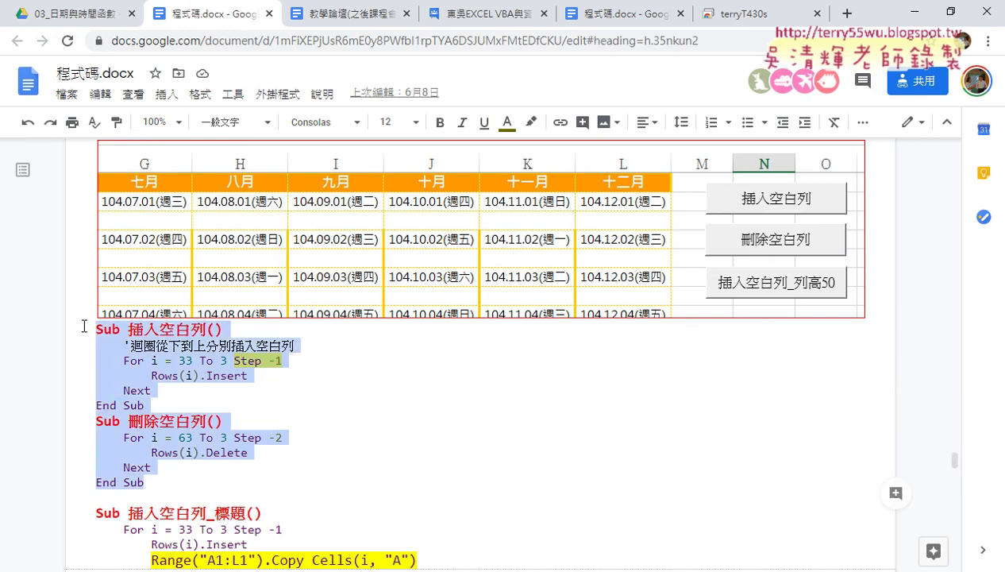
{"action": "scroll", "coordinate": [651, 483], "scroll_direction": "down", "scroll_amount": 2}
{"action": "scroll", "coordinate": [652, 483], "scroll_direction": "down", "scroll_amount": 3}
{"action": "scroll", "coordinate": [652, 484], "scroll_direction": "down", "scroll_amount": 3}
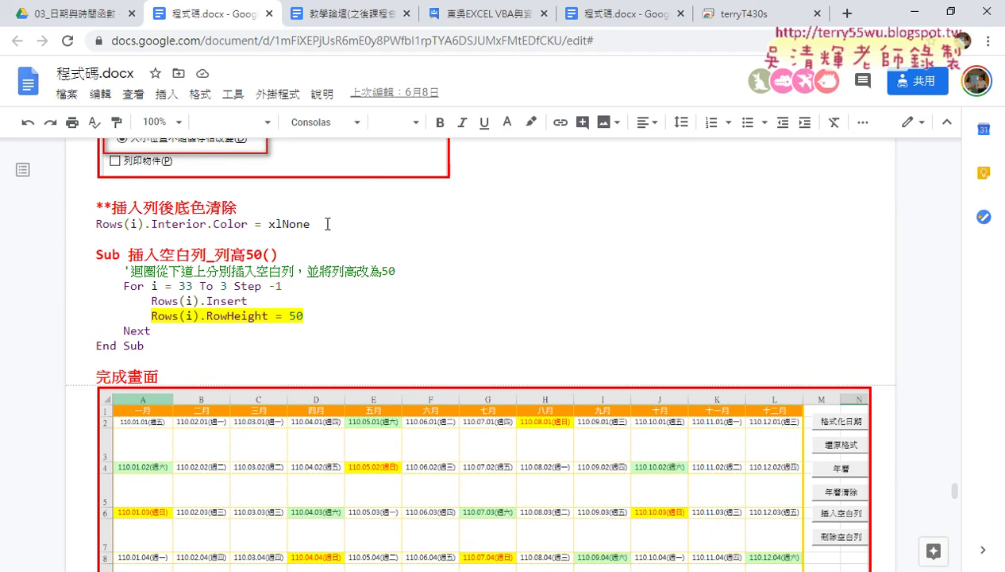
{"action": "left_click_drag", "start_coordinate": [328, 224], "coordinate": [95, 224]}
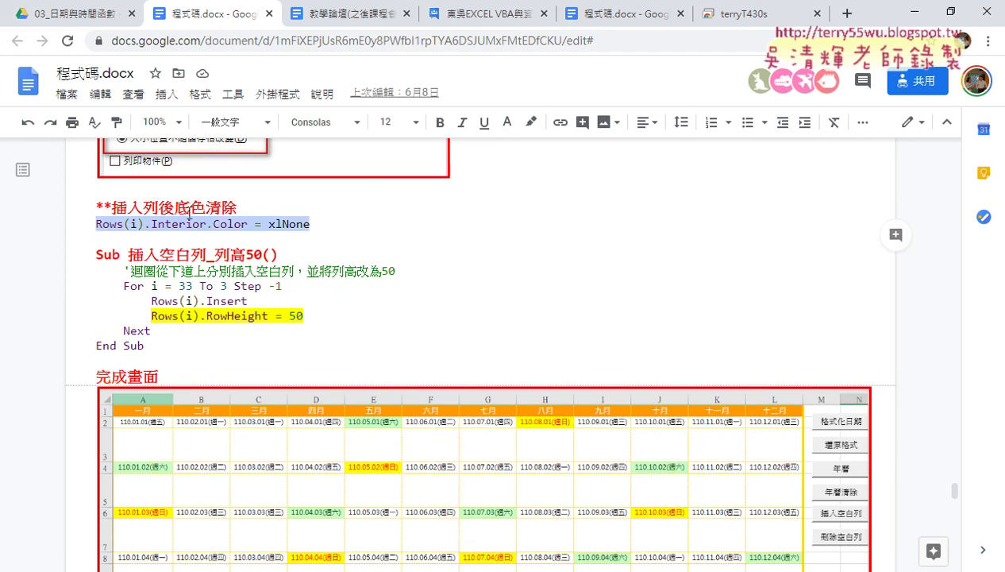